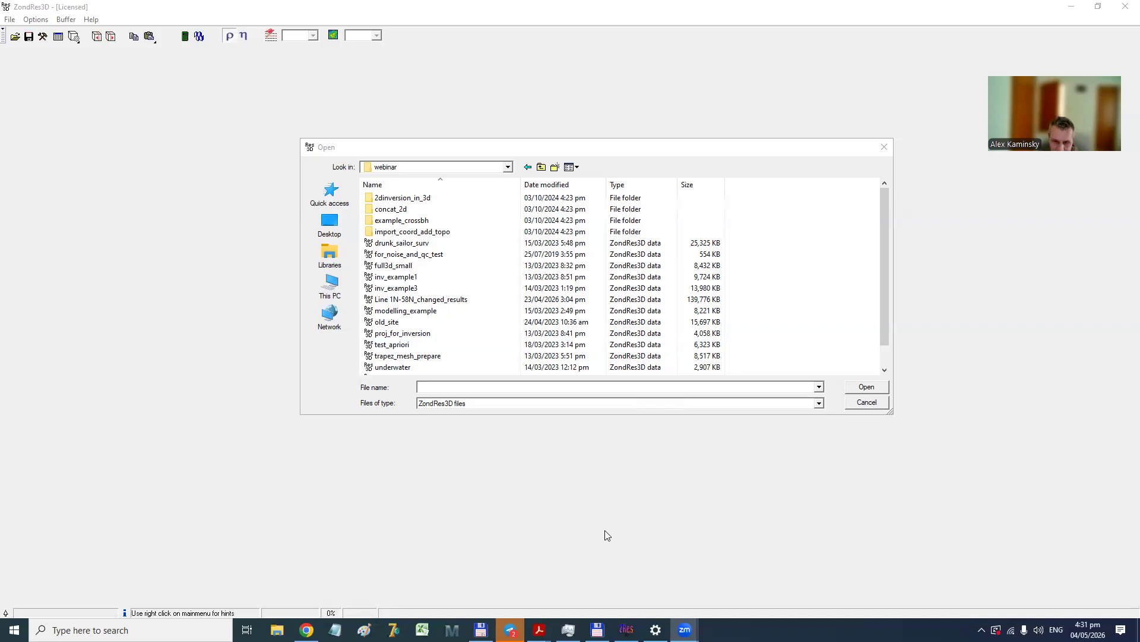
Check the computer's CPU performance in Task Manager and its processor and memory specifications in Windows Settings.
left_click(568, 629)
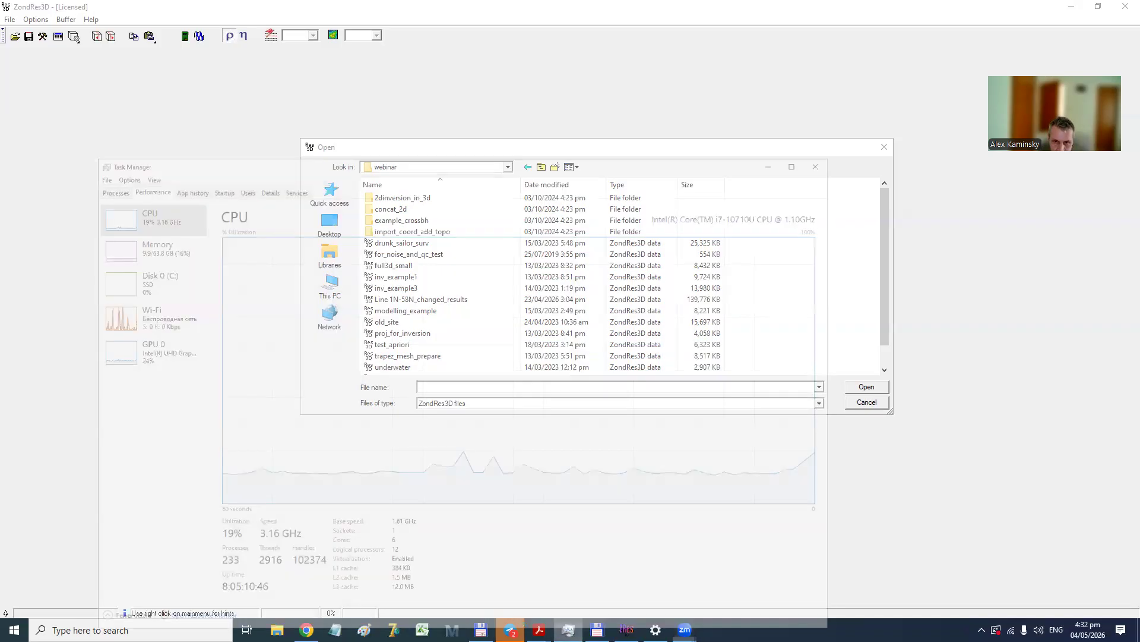
left_click(781, 86)
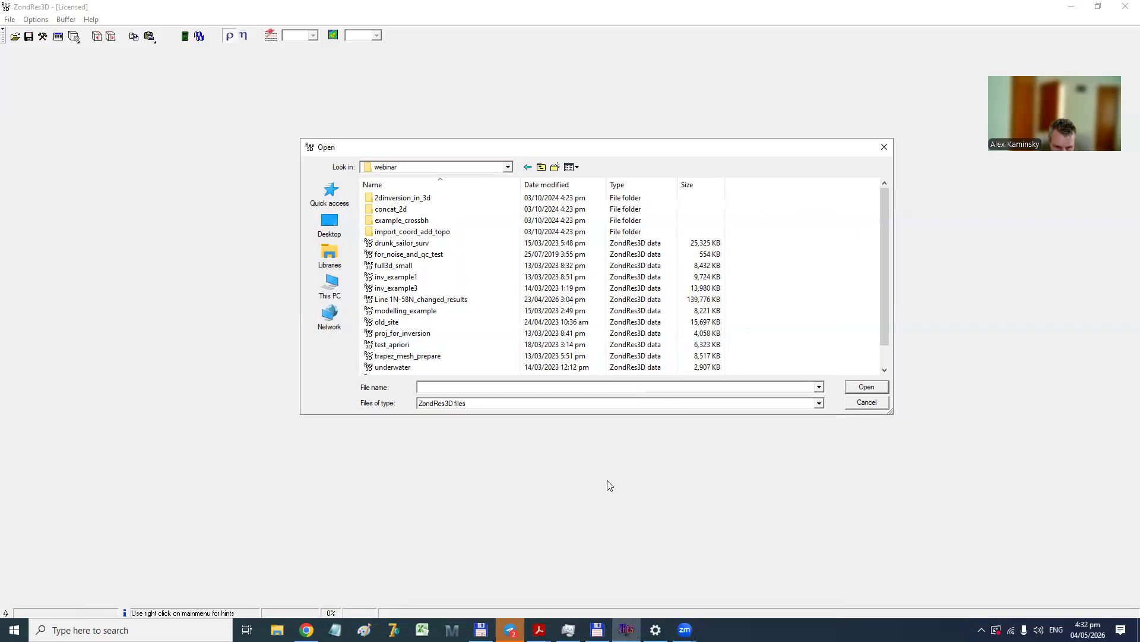
left_click(656, 630)
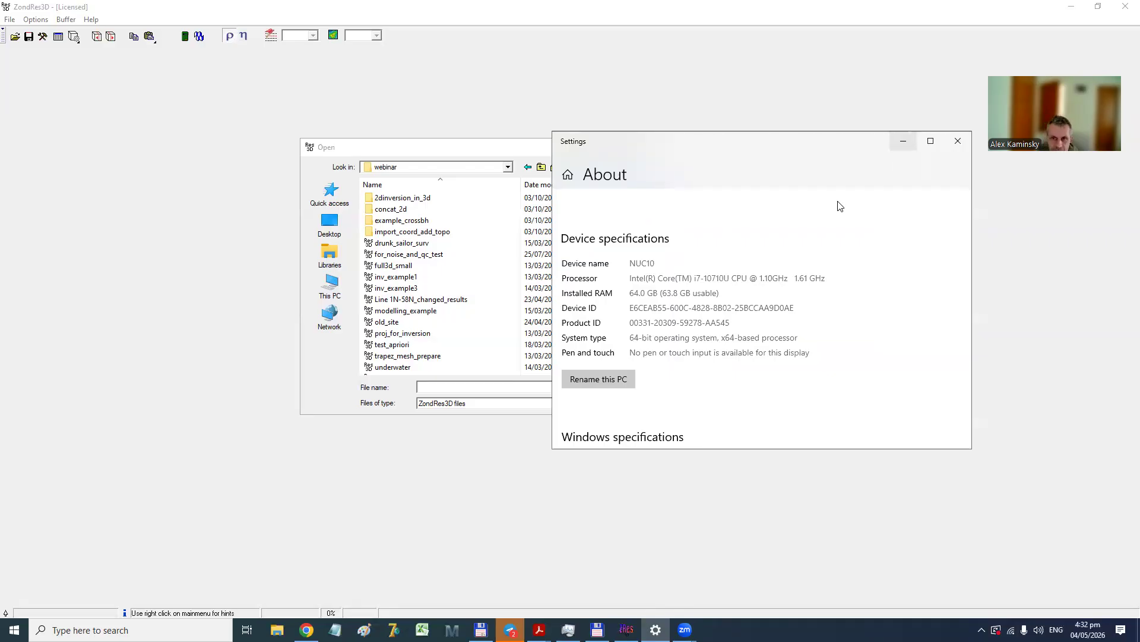
left_click(903, 141)
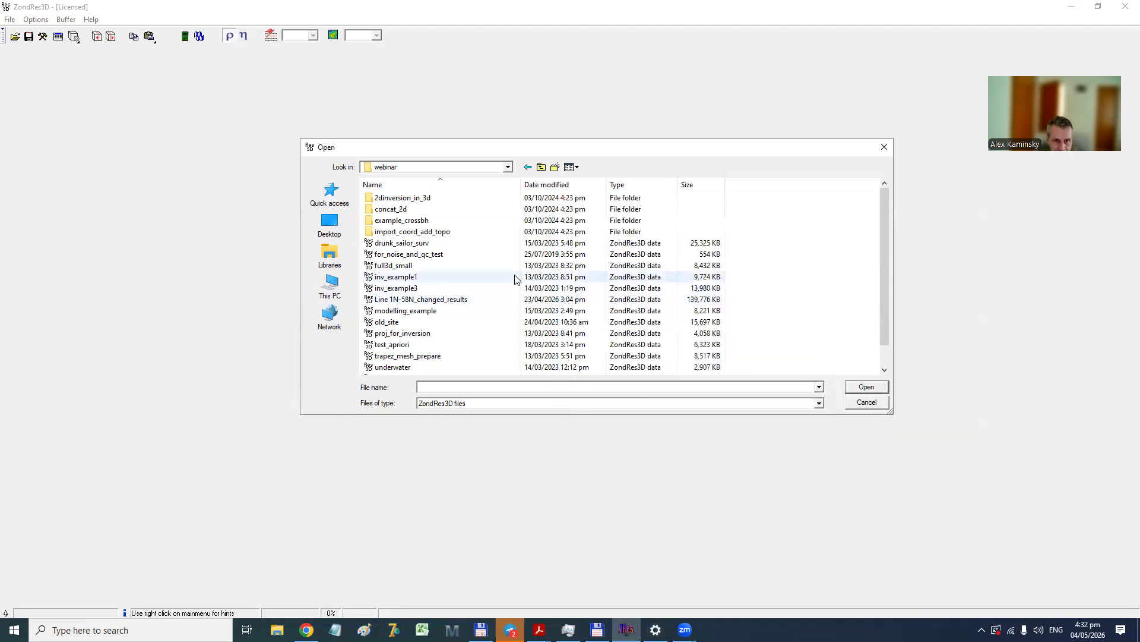
Open the Res3dinv data file block26w from the webinar folder.
scroll(511, 278, "down", 1)
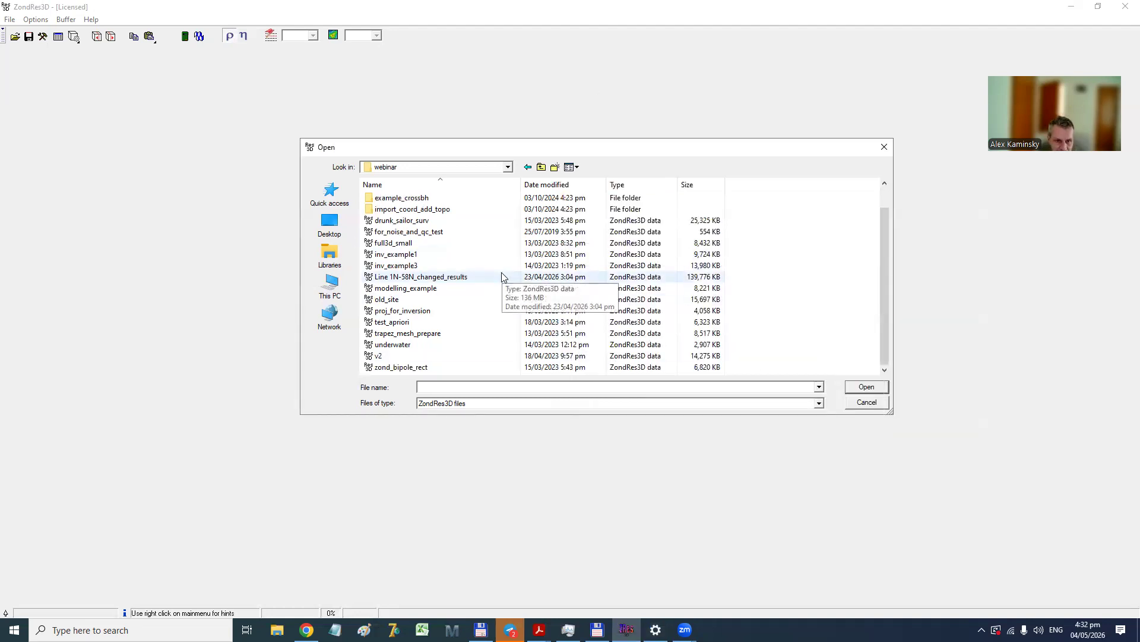
left_click(446, 404)
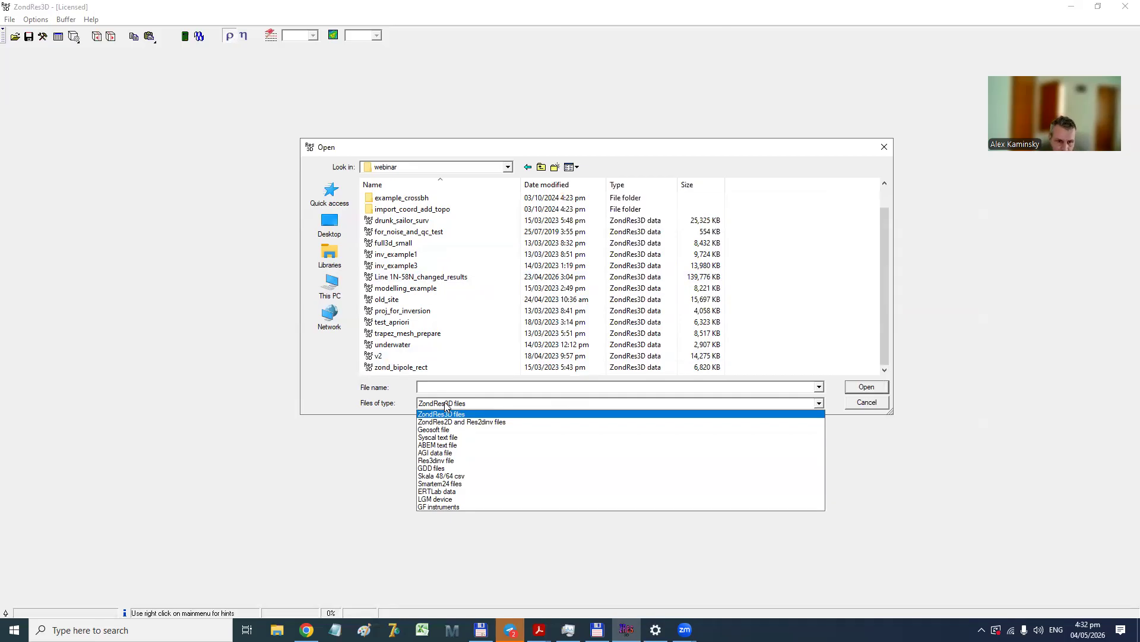
left_click(437, 460)
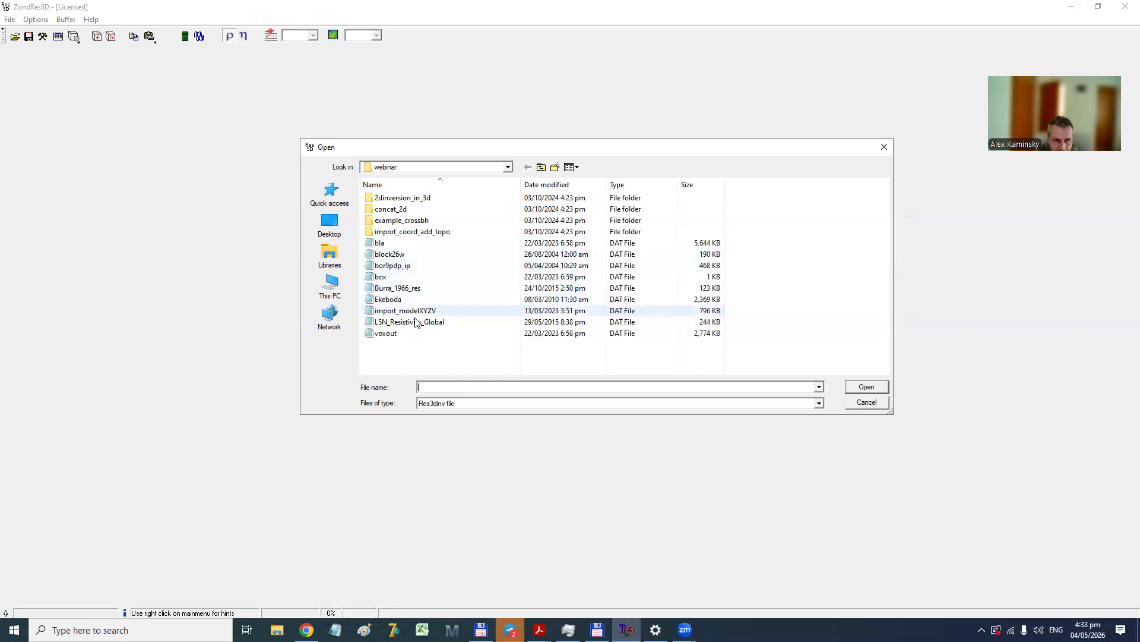
double_click(416, 254)
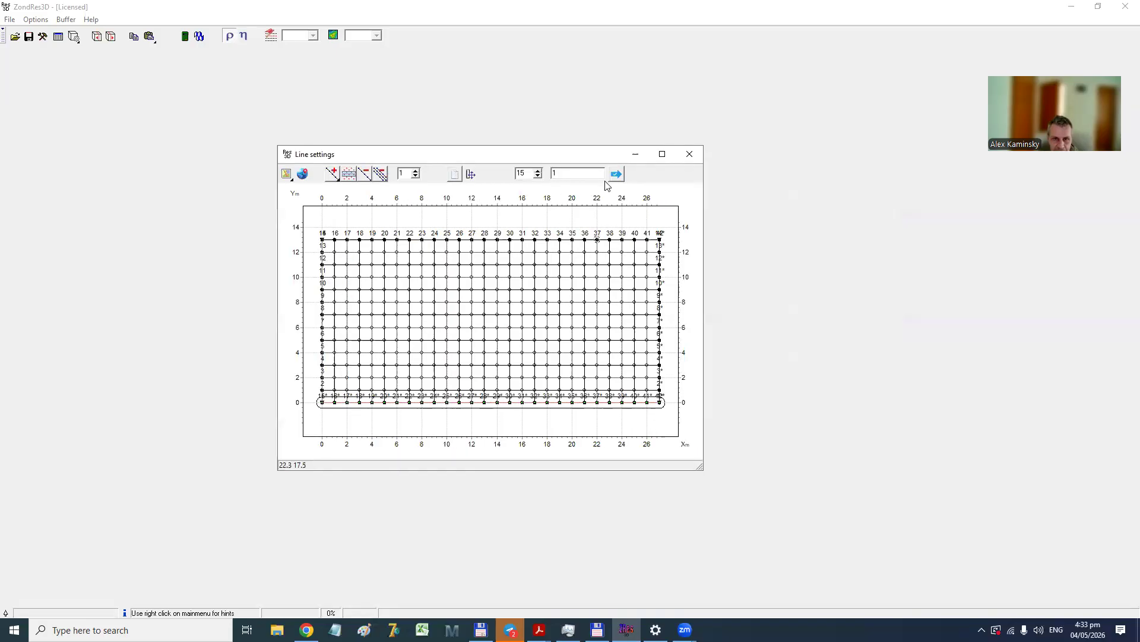
Accept the line settings and the default regular mesh, and decline grouping the intermediate cells.
left_click(612, 172)
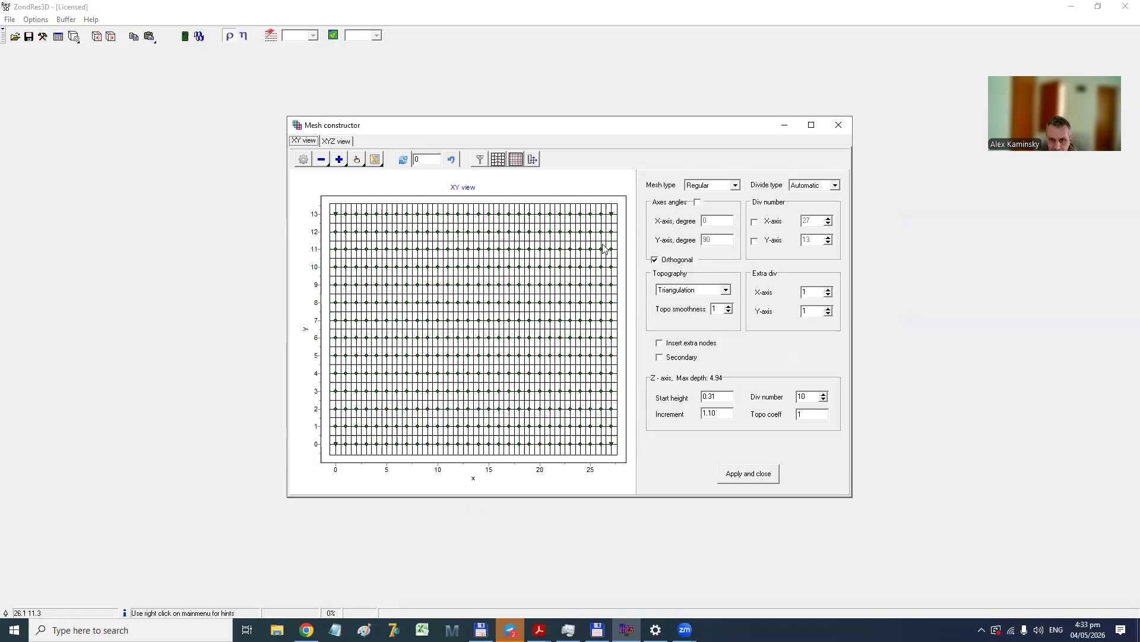
left_click(747, 473)
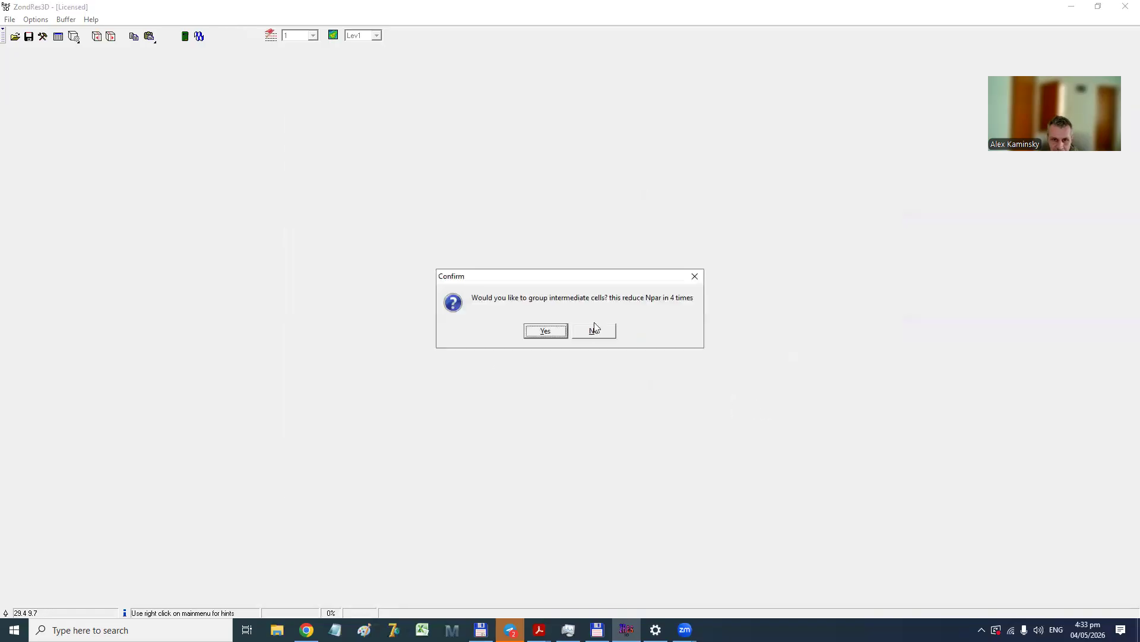
left_click(597, 332)
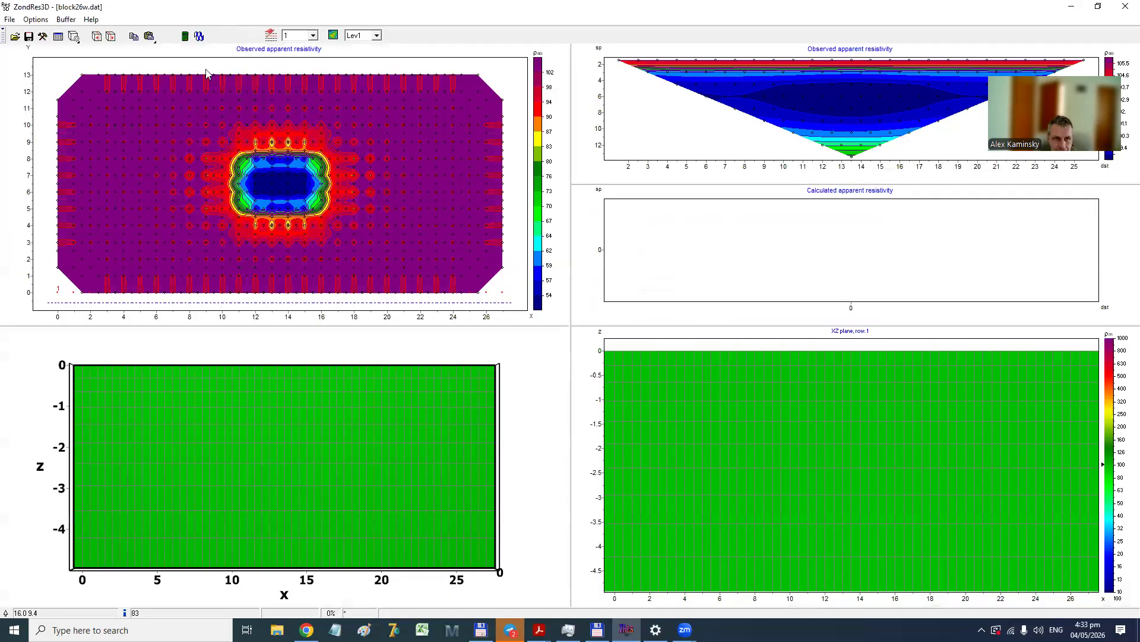
Run the inversion of the block26w survey and review the XZ sections and the RMS curve as it iterates.
left_click(199, 37)
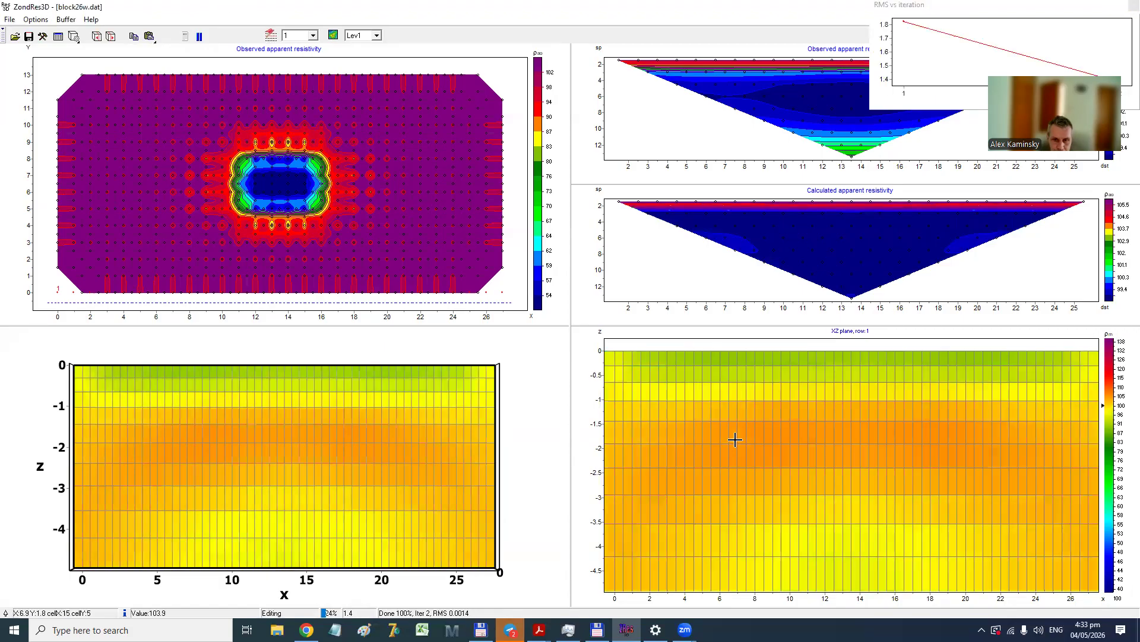
scroll(735, 439, "up", 4)
scroll(736, 439, "up", 1)
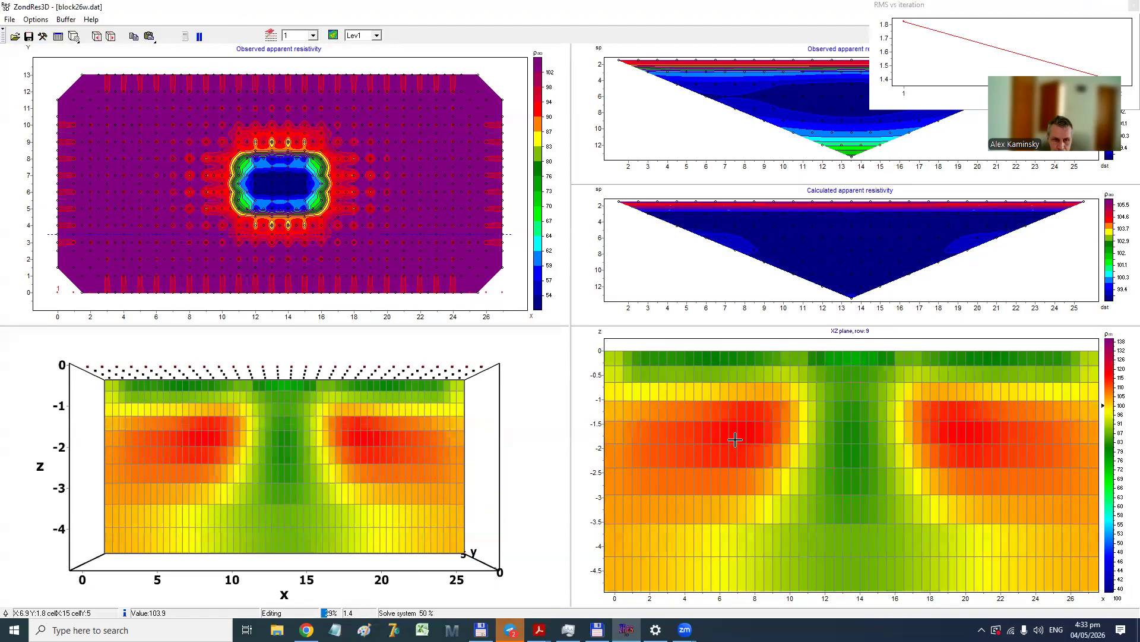
scroll(736, 439, "up", 12)
left_click_drag(407, 438, 458, 497)
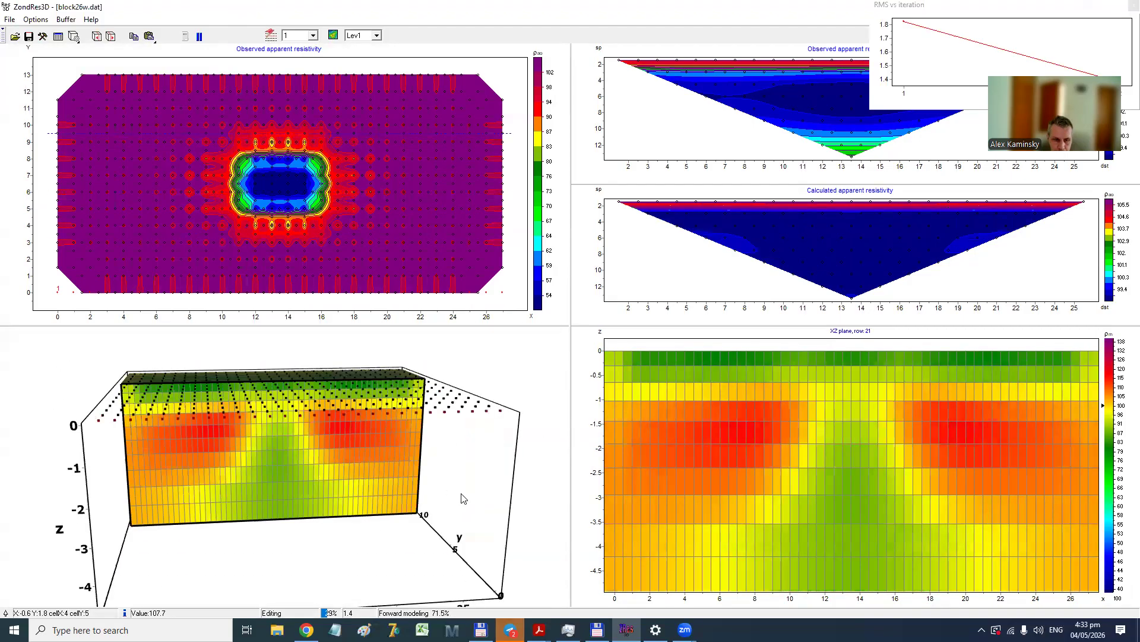
scroll(810, 477, "down", 3)
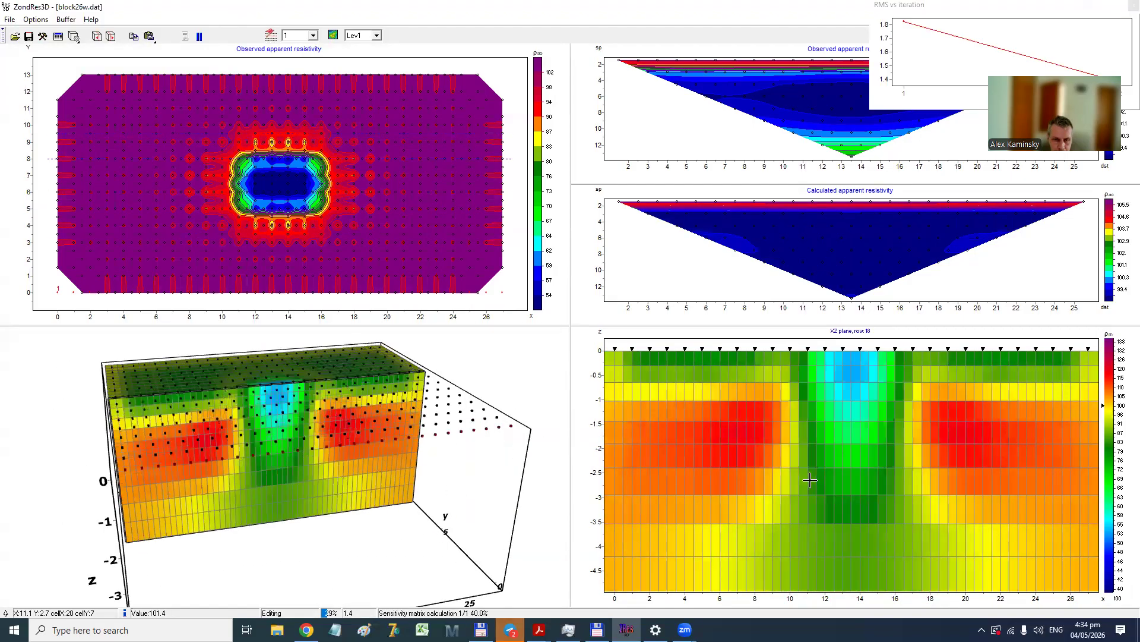
scroll(810, 480, "down", 2)
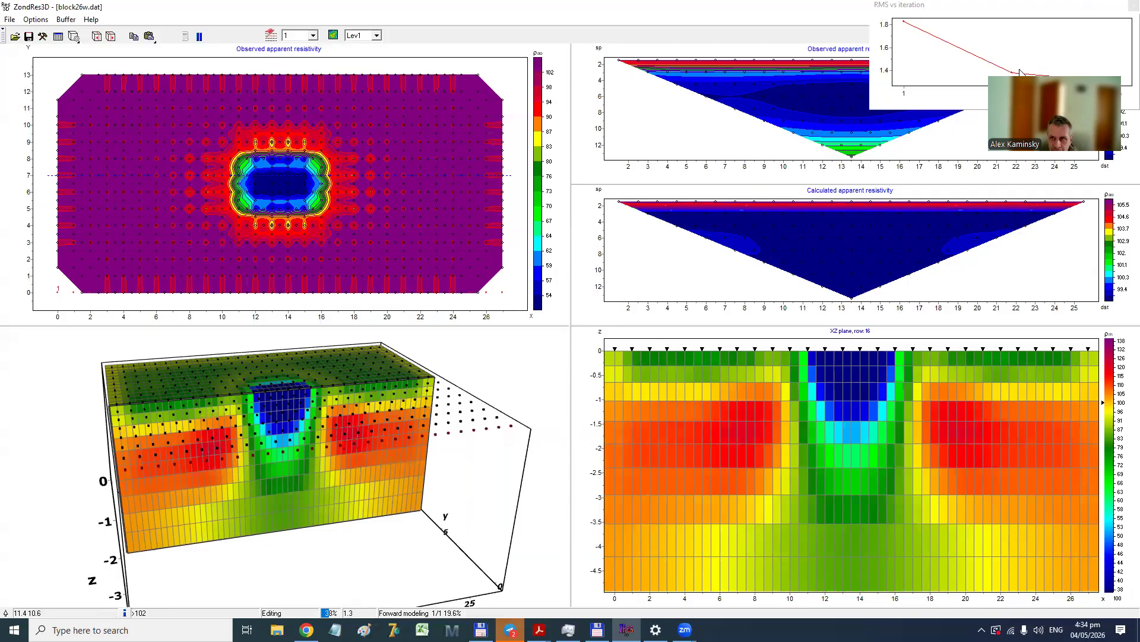
left_click_drag(882, 40, 837, 45)
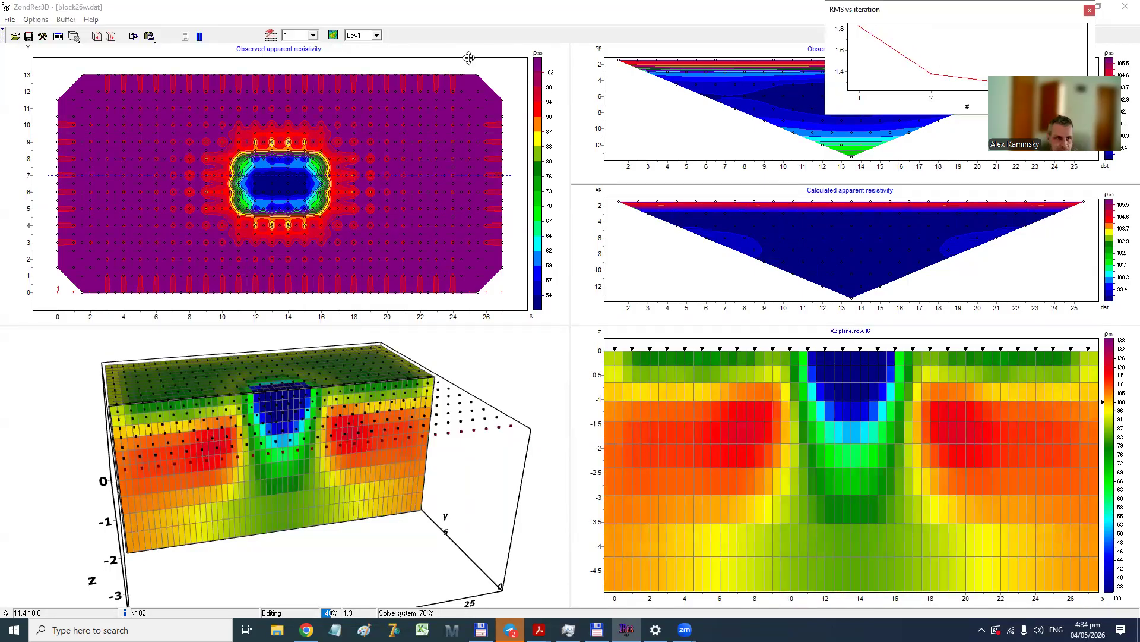
Open the Res3dinv data file bor9pdp_ip, accept its line settings and confirm it as a borehole survey.
left_click(15, 36)
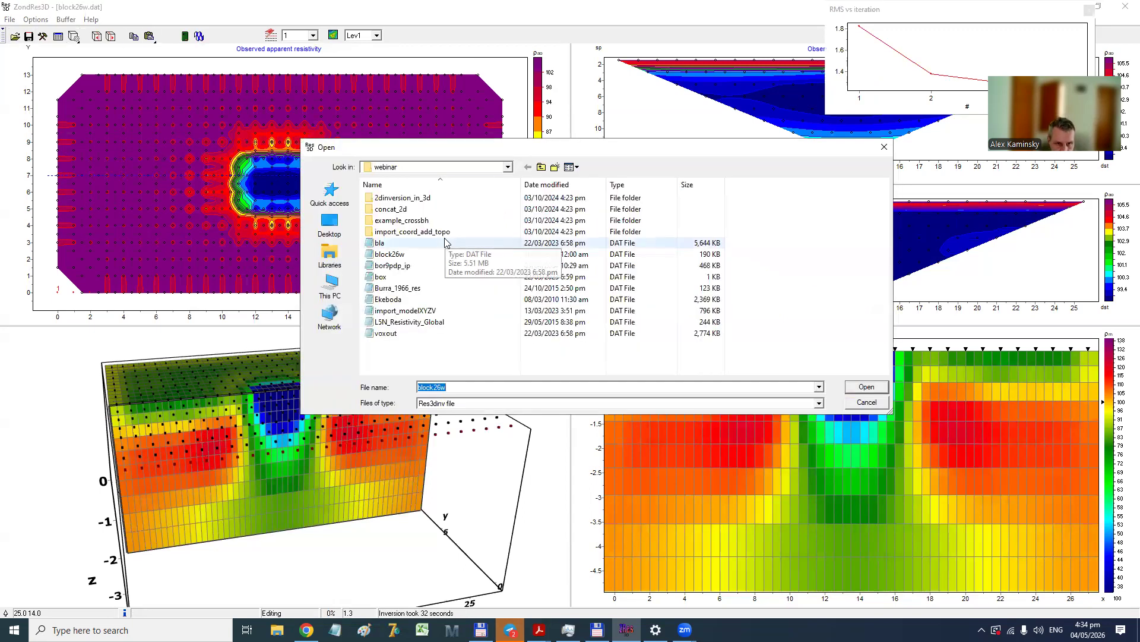
double_click(415, 267)
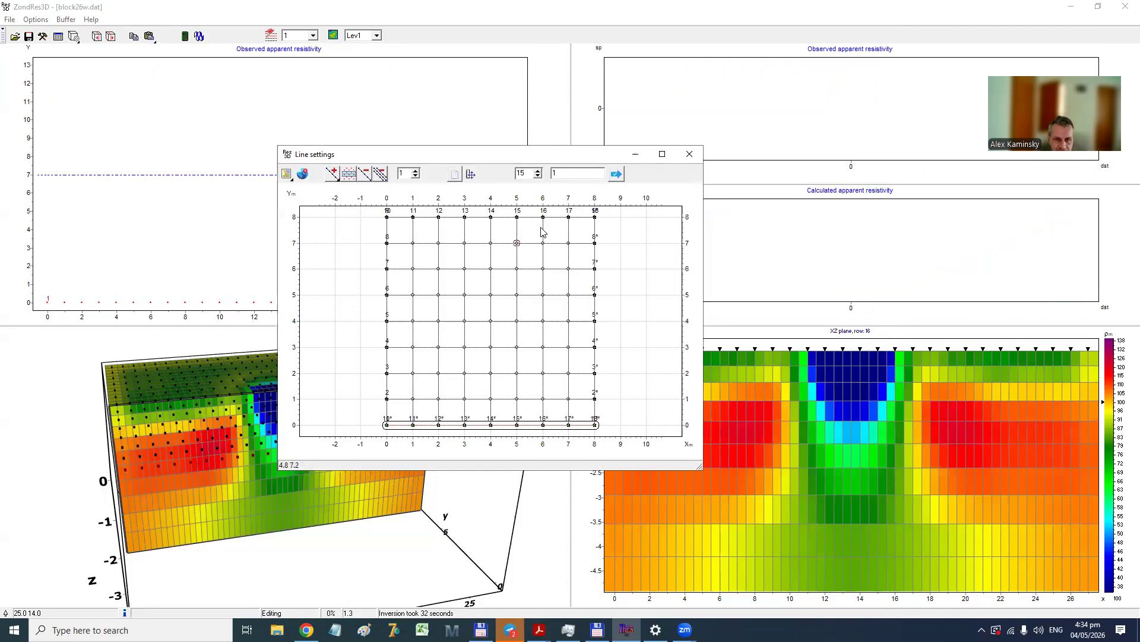
left_click(616, 173)
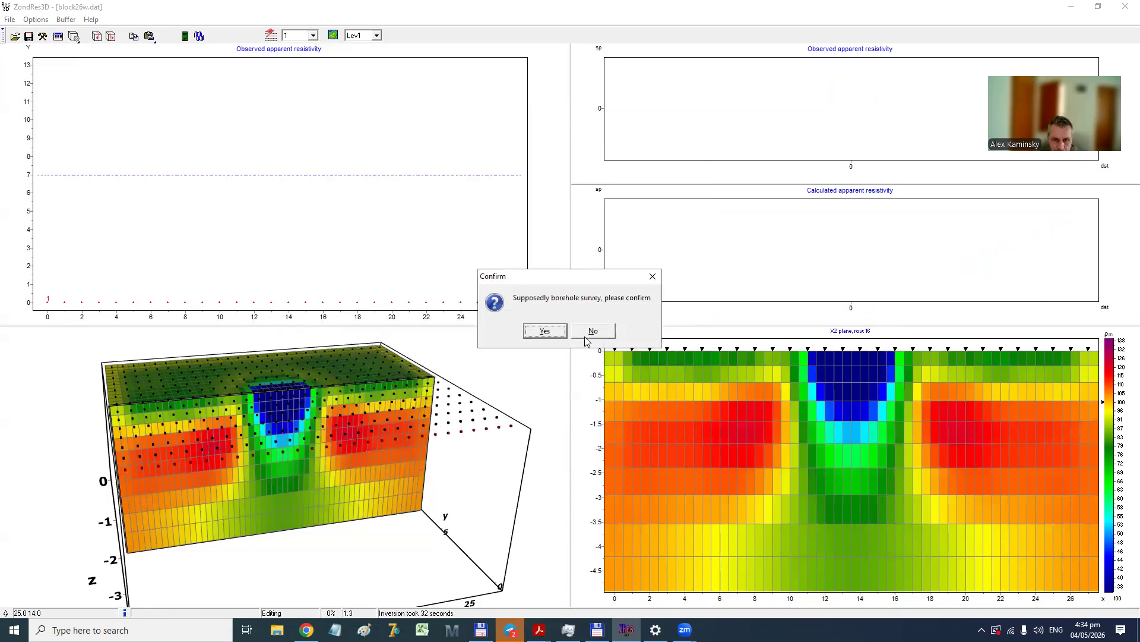
left_click(553, 334)
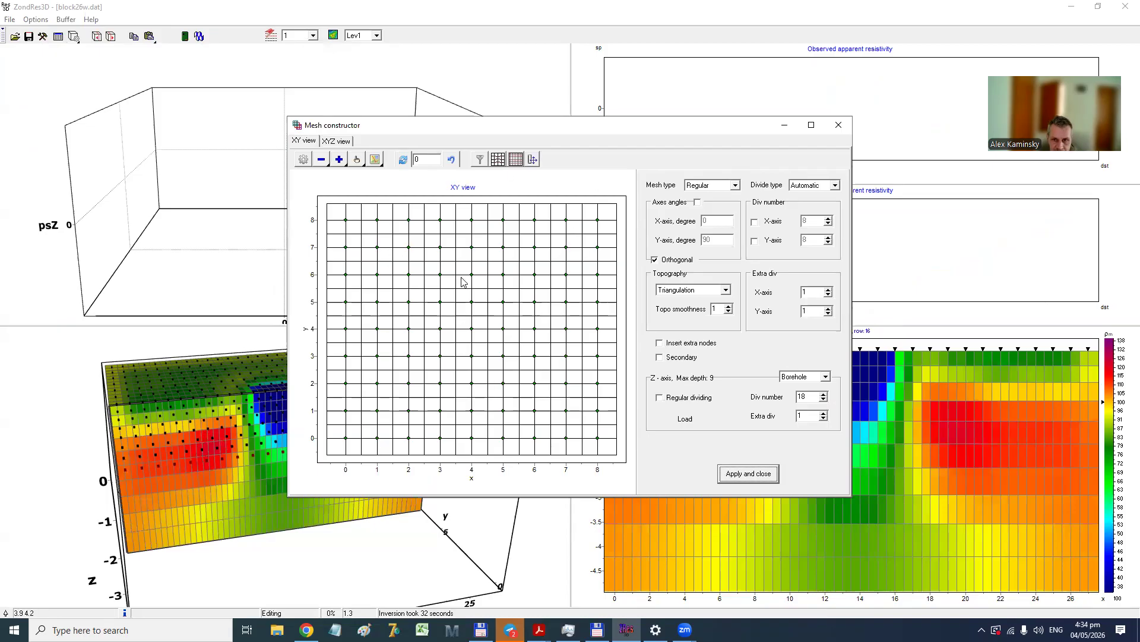
Set the Z-axis extra divisions to 2, increase the horizontal extra divisions as well, and apply the borehole mesh.
left_click(824, 413)
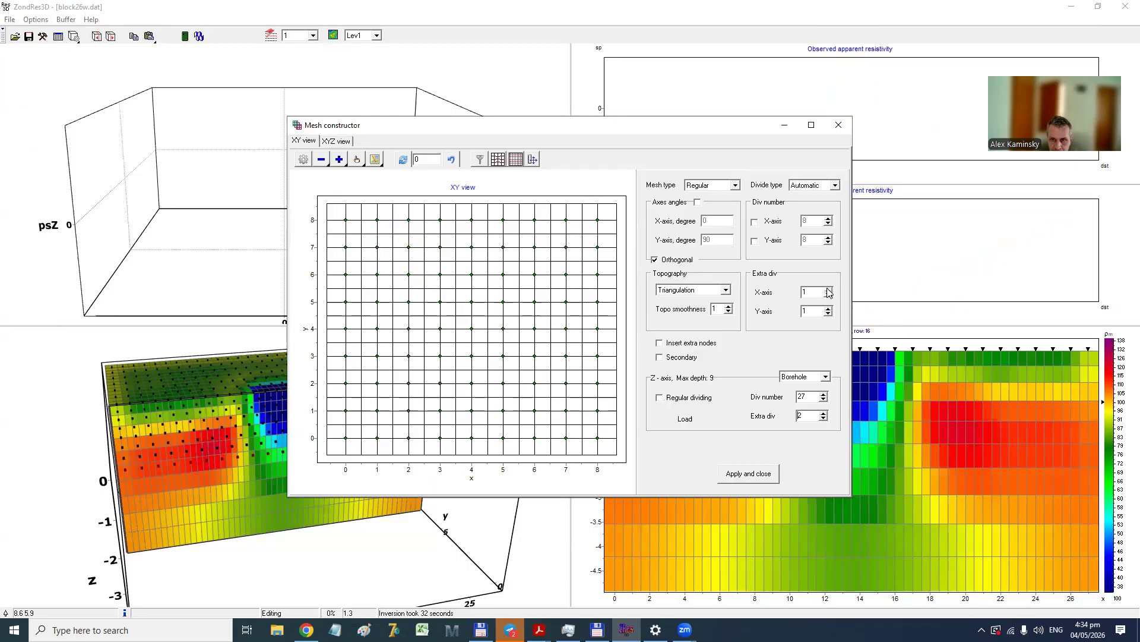
left_click(828, 307)
left_click(309, 155)
left_click(734, 473)
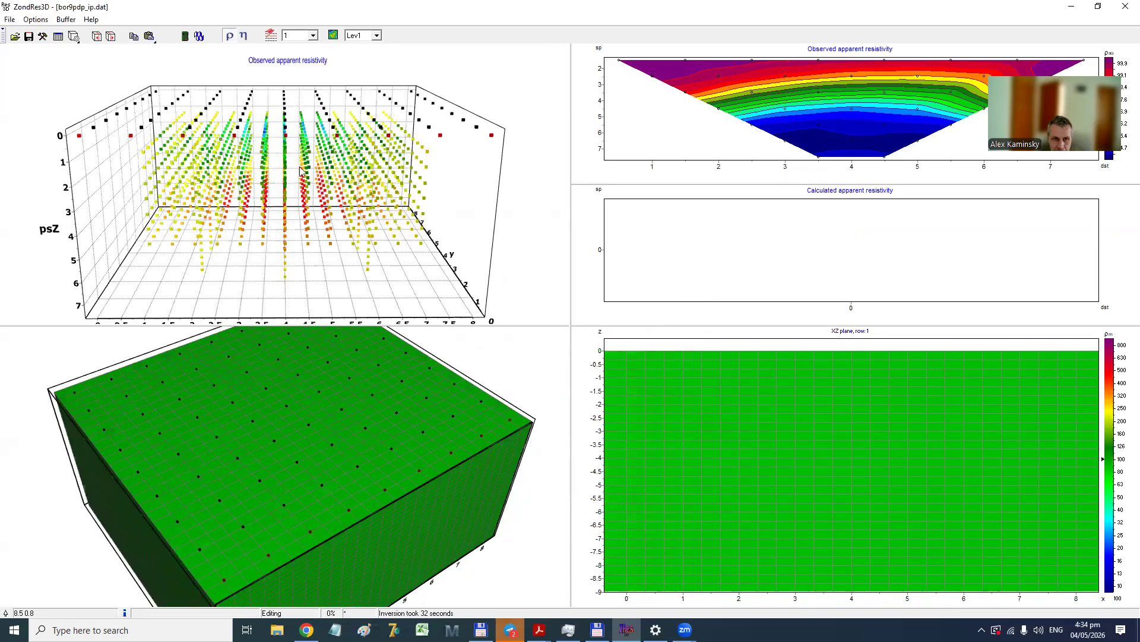
Run the resistivity inversion of the borehole survey, examine the model through its XZ sections, and stop the calculation.
left_click_drag(353, 205, 362, 172)
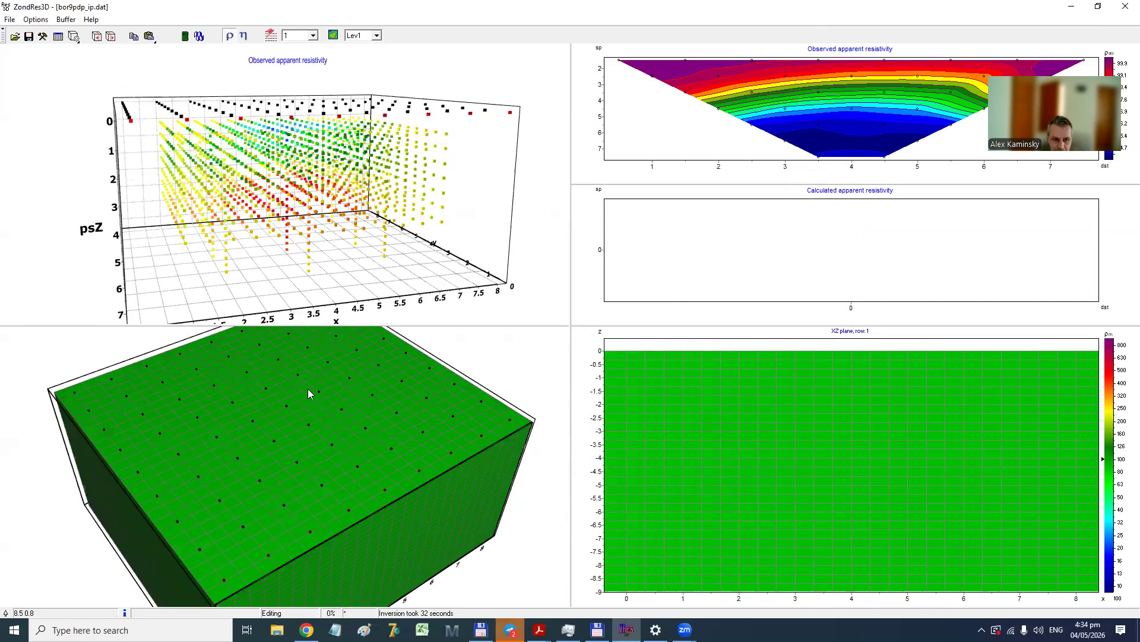
left_click_drag(308, 388, 318, 348)
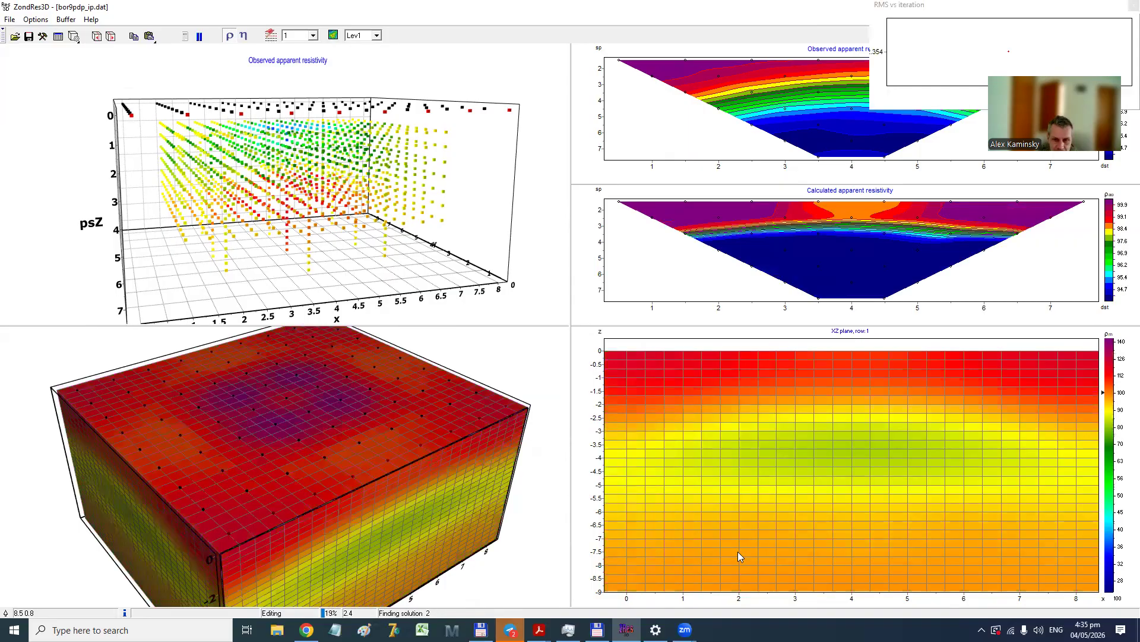
scroll(738, 422, "down", 6)
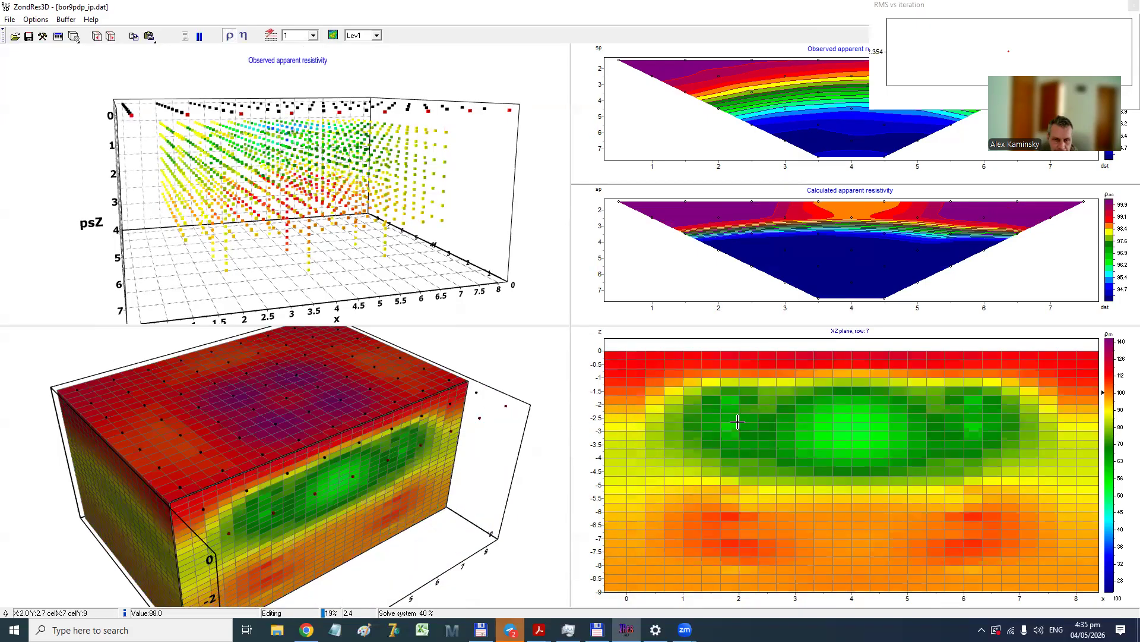
scroll(738, 421, "down", 13)
scroll(738, 422, "up", 2)
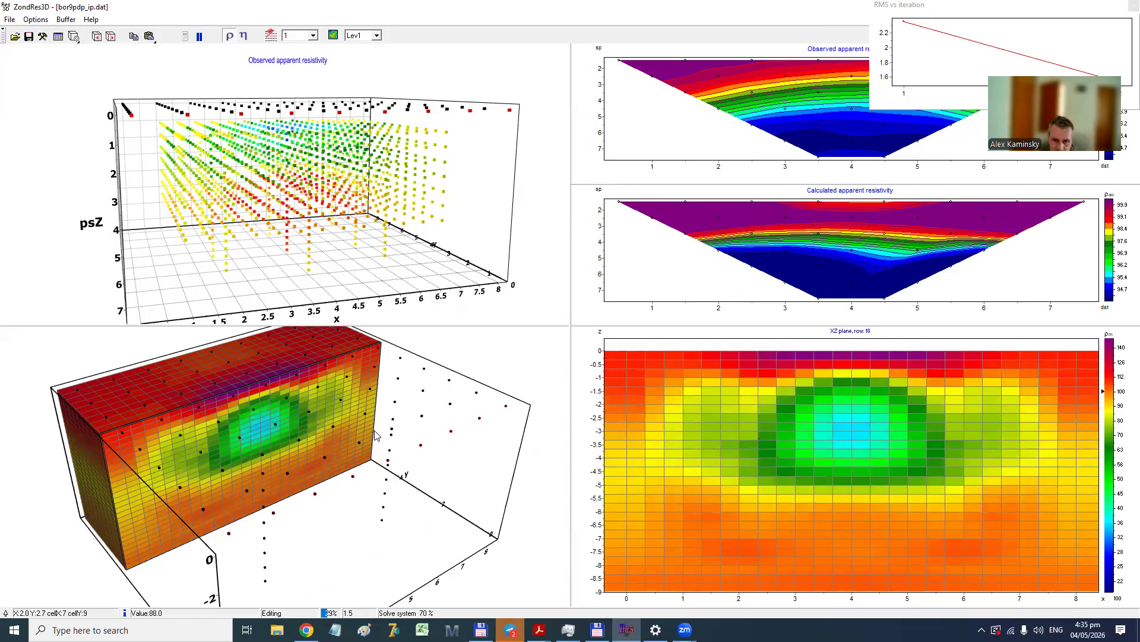
left_click(199, 37)
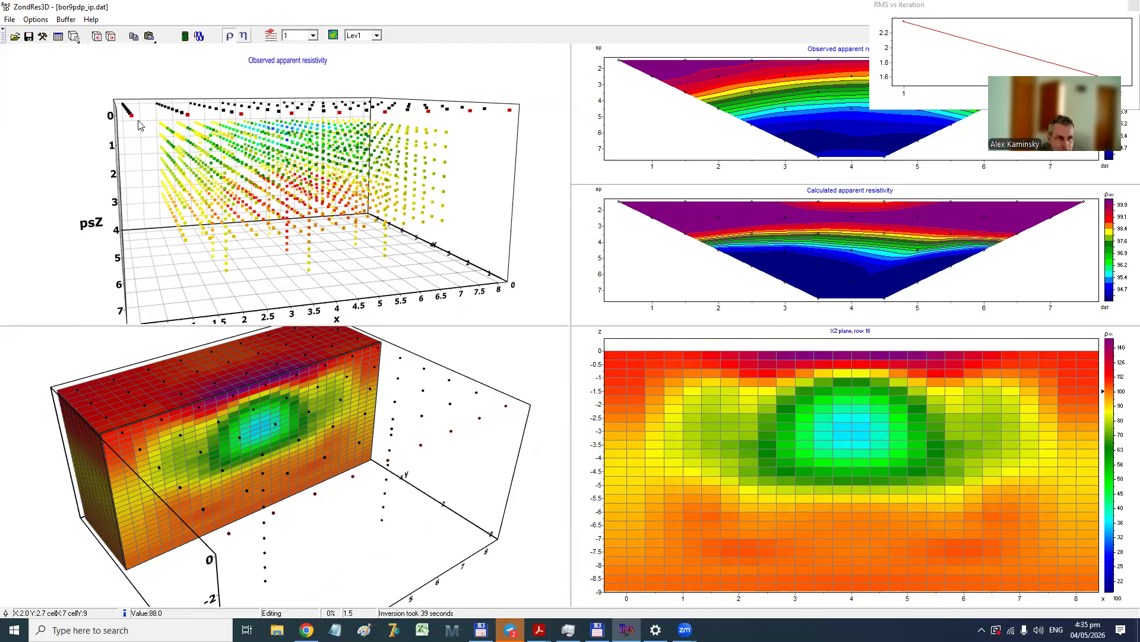
left_click(42, 20)
mouse_move(94, 110)
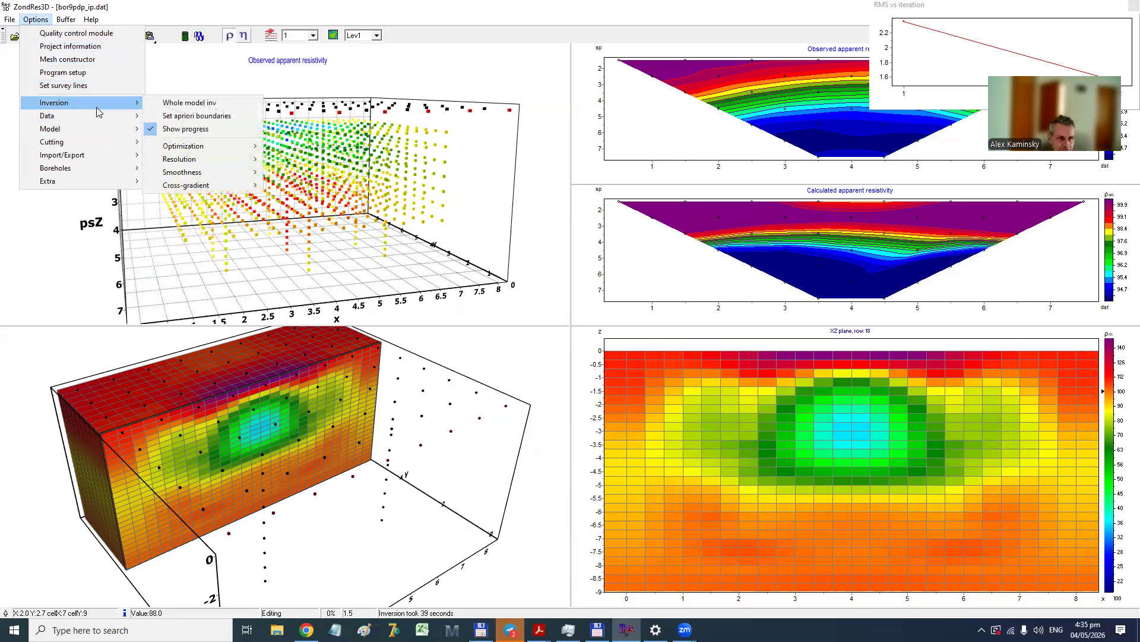
mouse_move(201, 170)
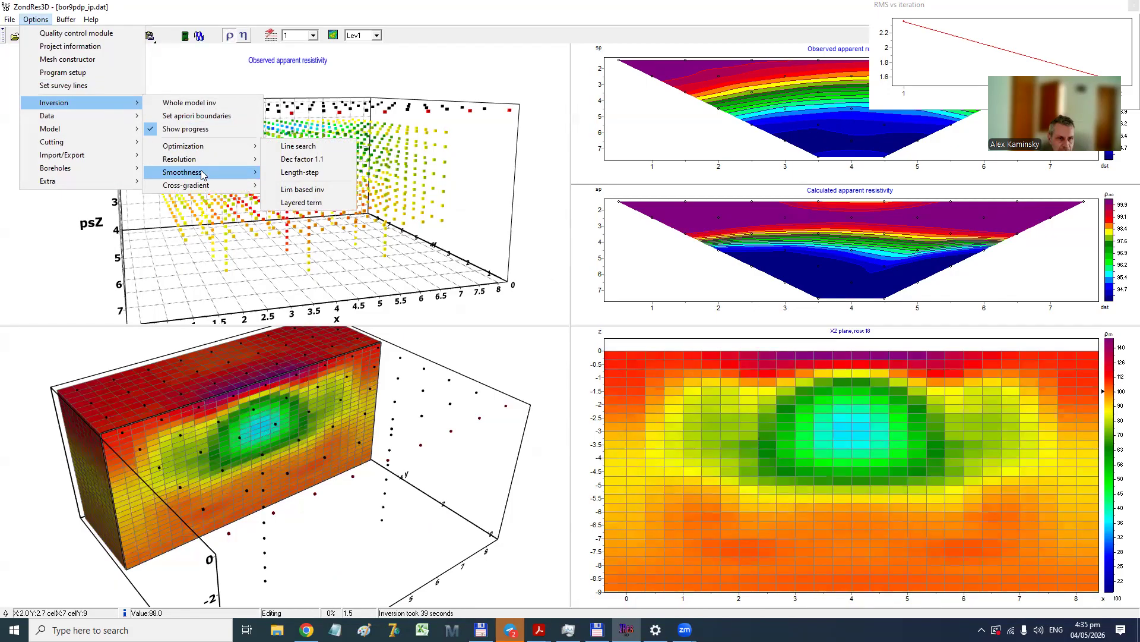
left_click(212, 5)
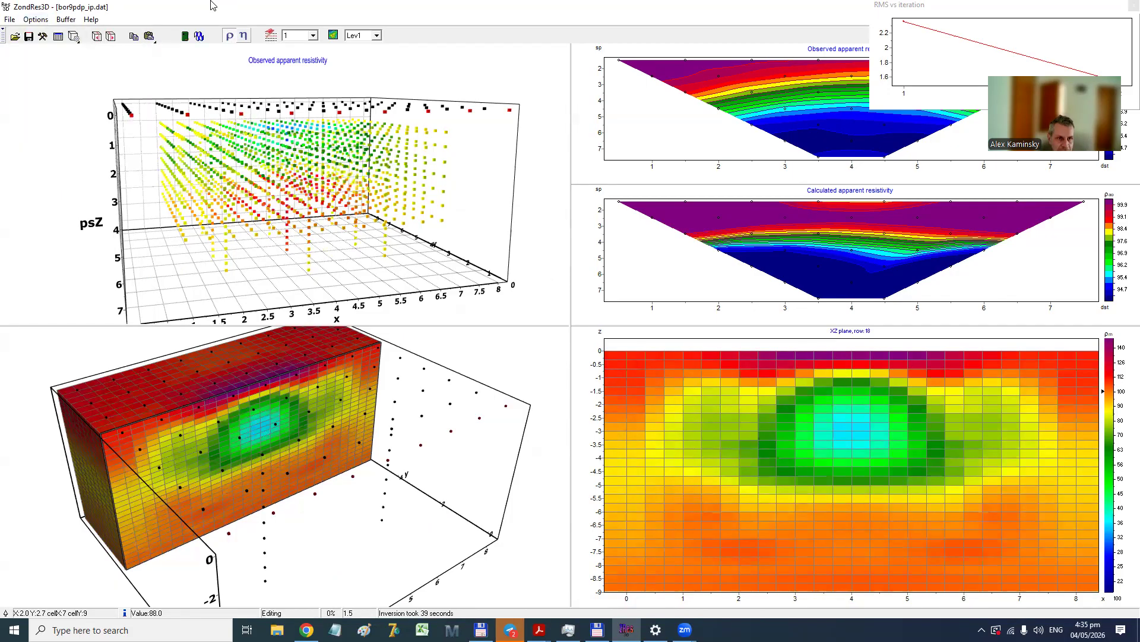
Reset the borehole model to the halfspace value and rerun the resistivity inversion, examining the resulting 3D model.
left_click(74, 36)
mouse_move(119, 77)
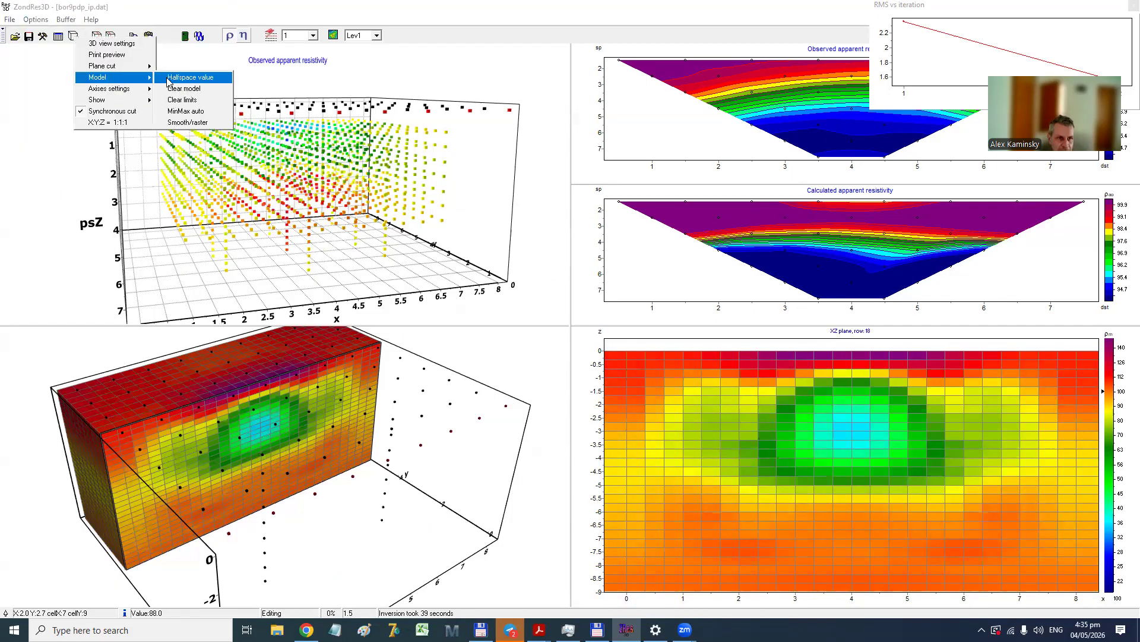
left_click(169, 78)
left_click(199, 36)
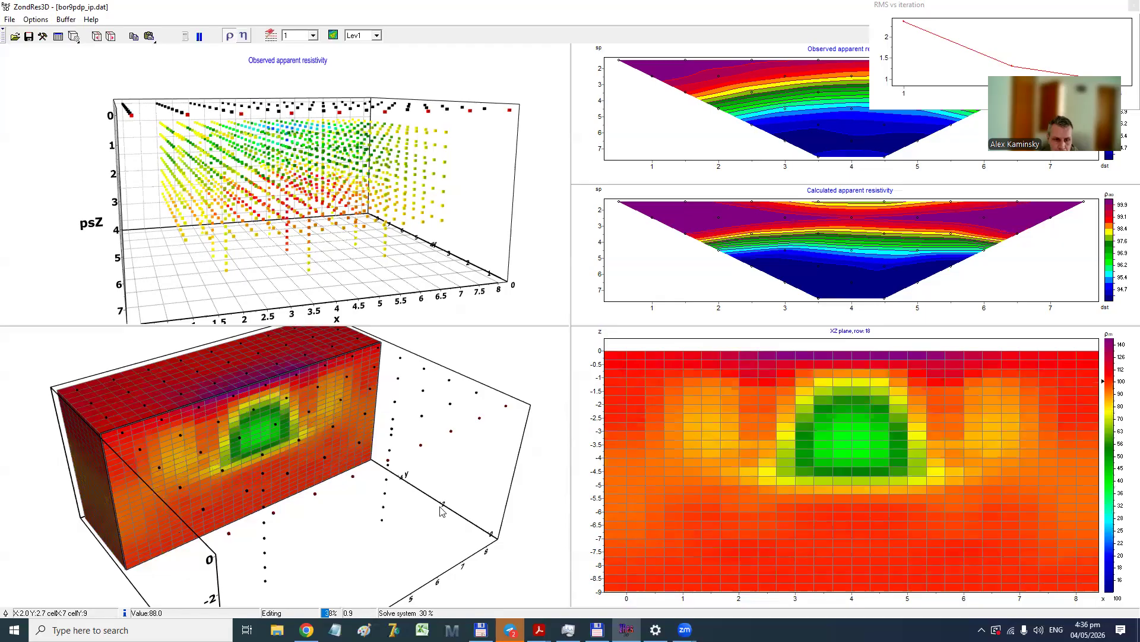
left_click_drag(320, 374, 279, 344)
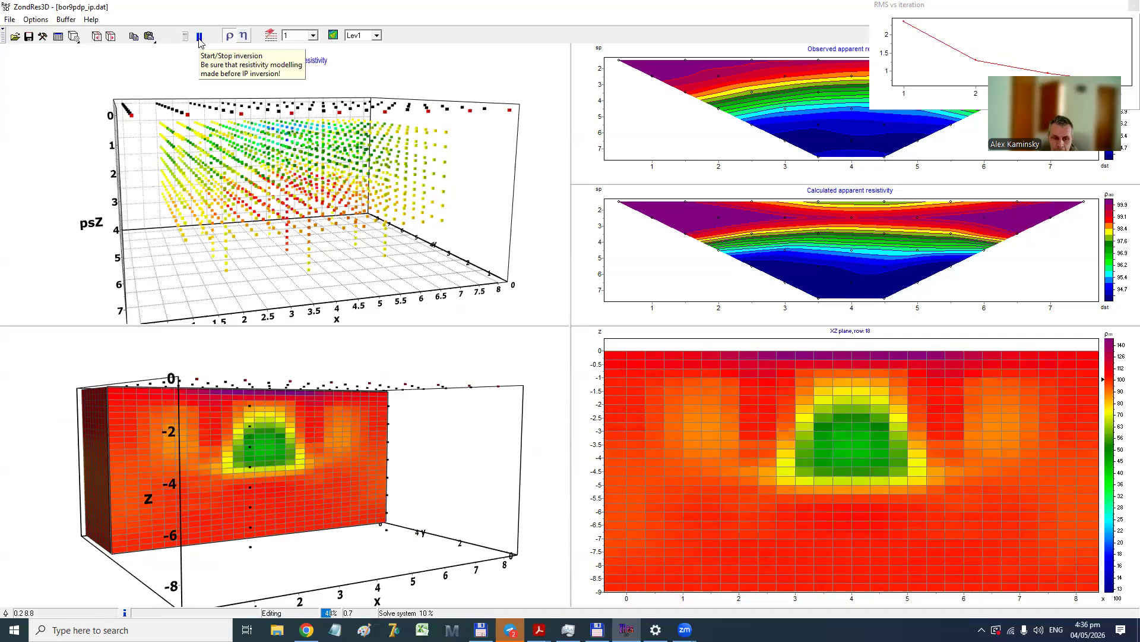
left_click_drag(257, 396, 306, 398)
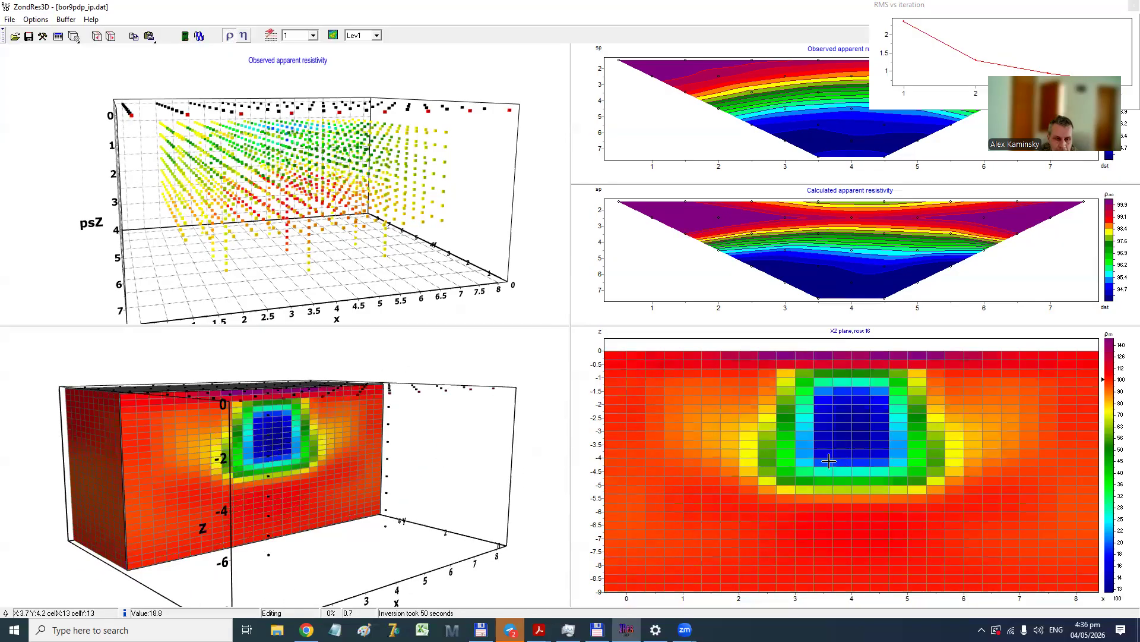
Open the Res3dinv data file Ekeboda, accept its line settings and decline the topography points prompt.
left_click_drag(273, 428, 299, 483)
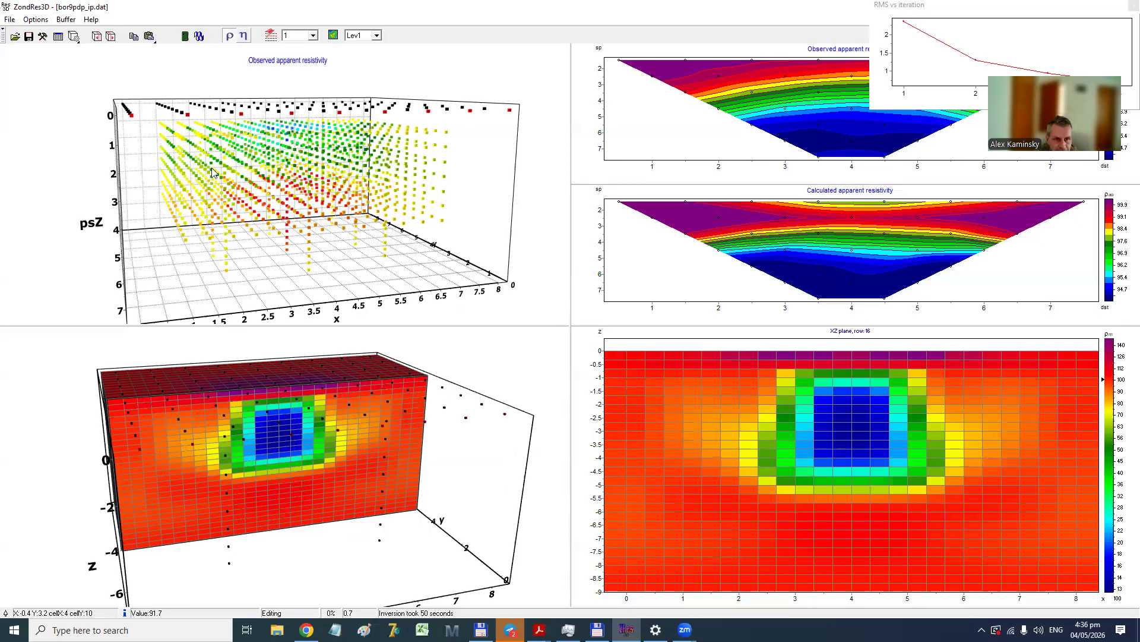
left_click_drag(212, 169, 301, 198)
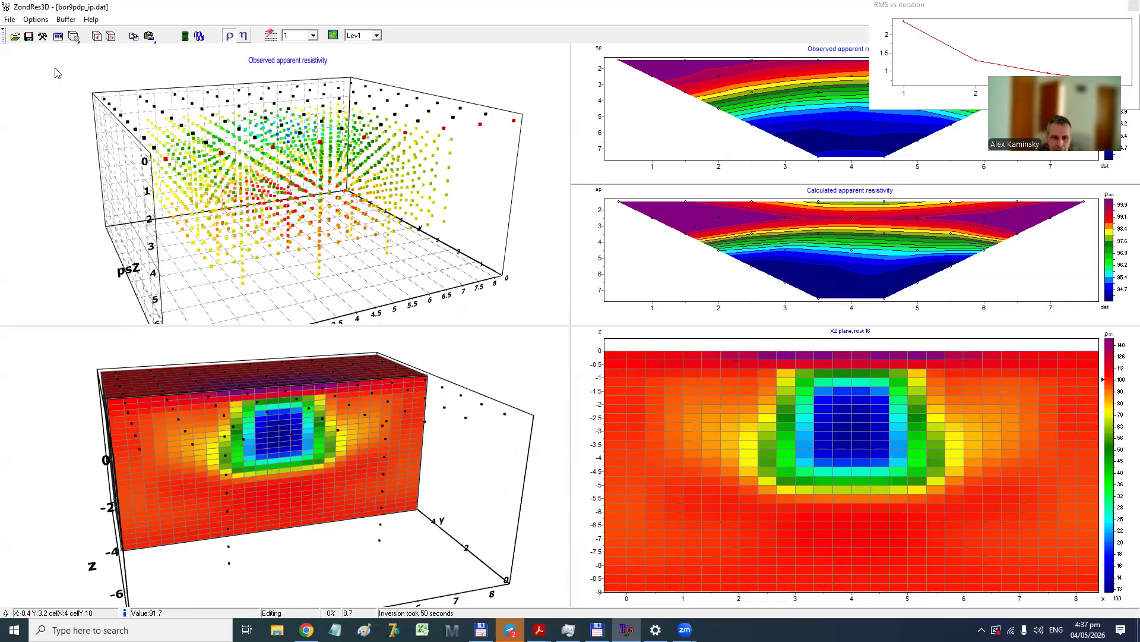
left_click(15, 36)
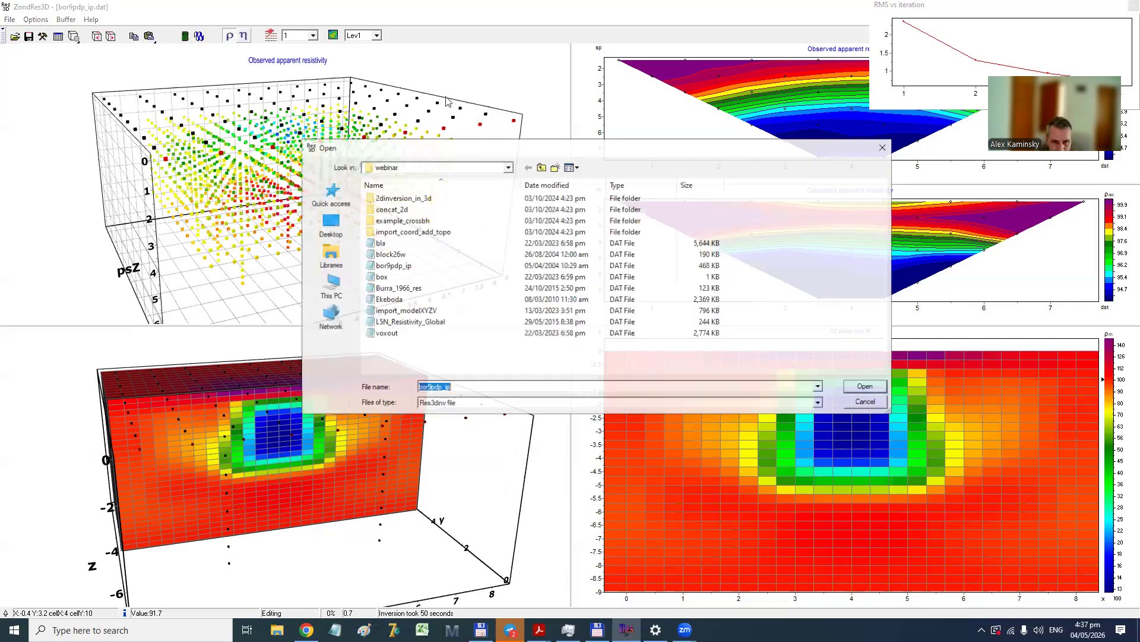
left_click(397, 300)
double_click(397, 300)
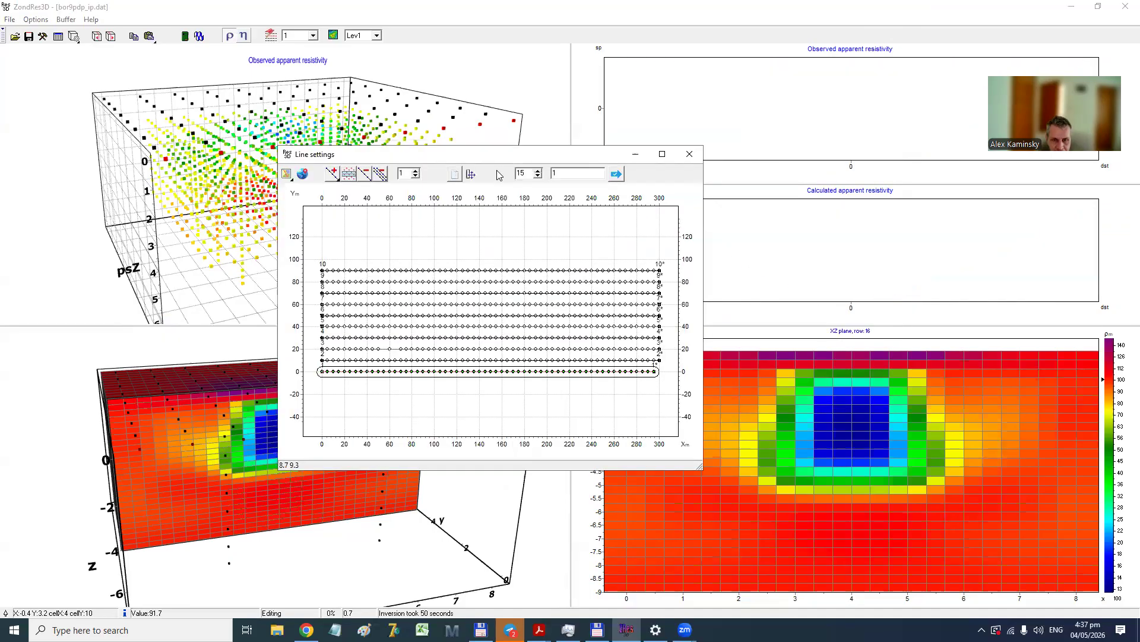
left_click(623, 181)
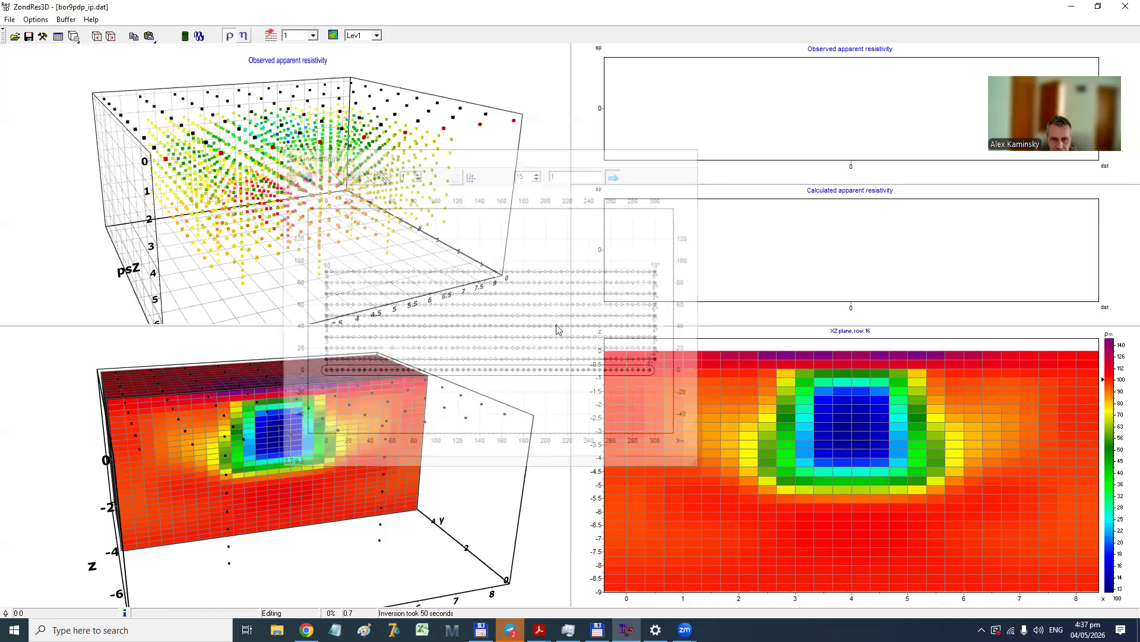
left_click(590, 331)
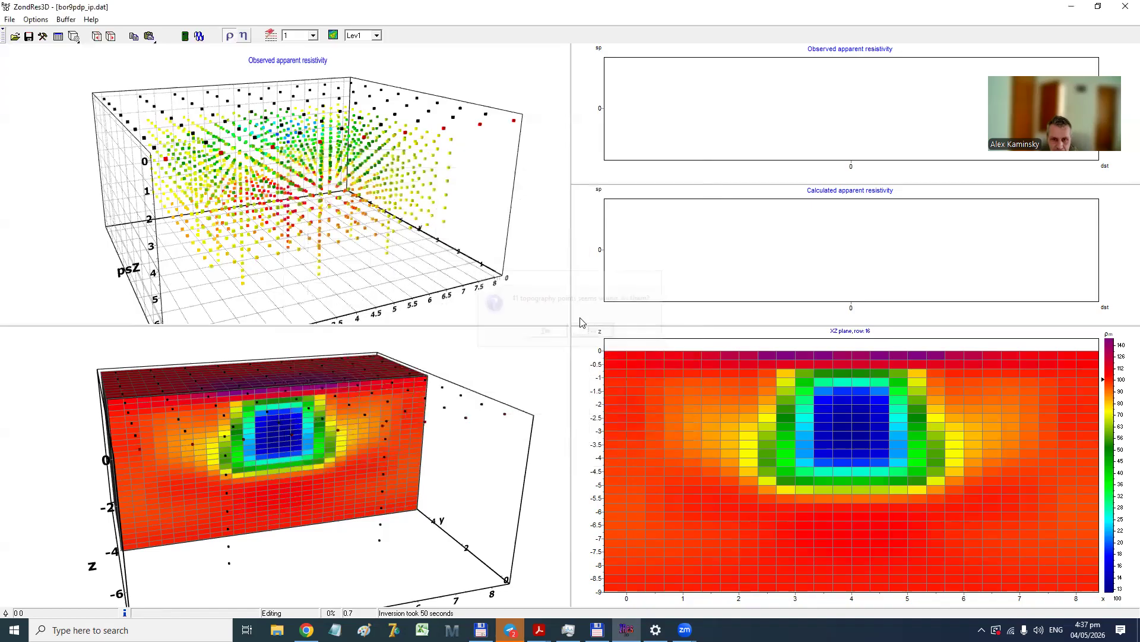
Set the mesh topography interpolation to Near neighbours with a topo smoothness of 2.
left_click(682, 290)
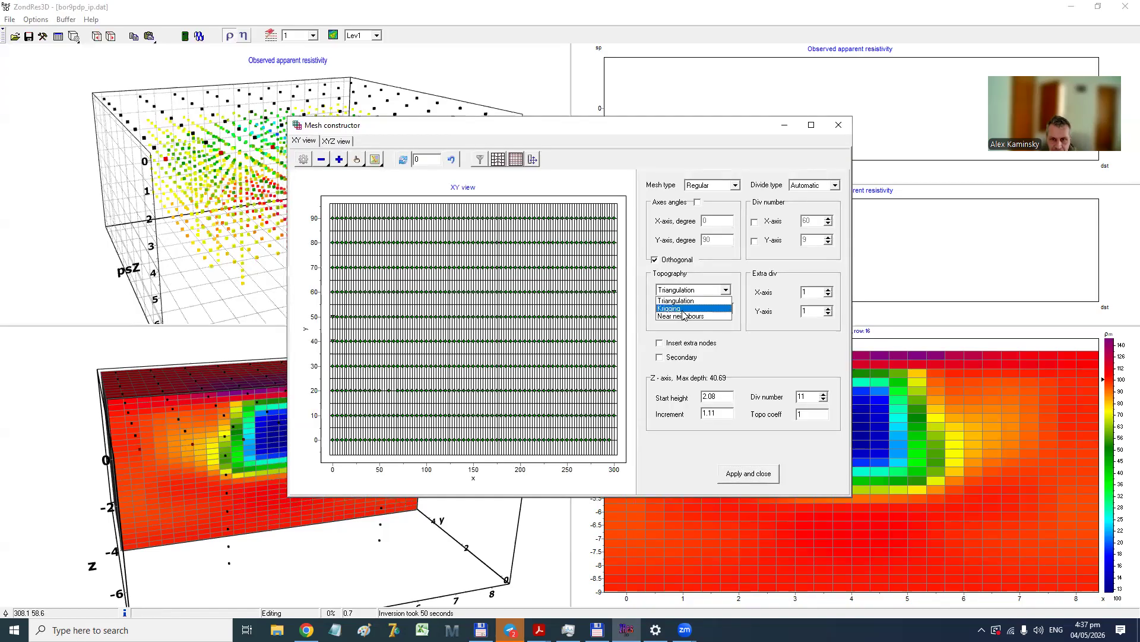
left_click(680, 316)
left_click(679, 290)
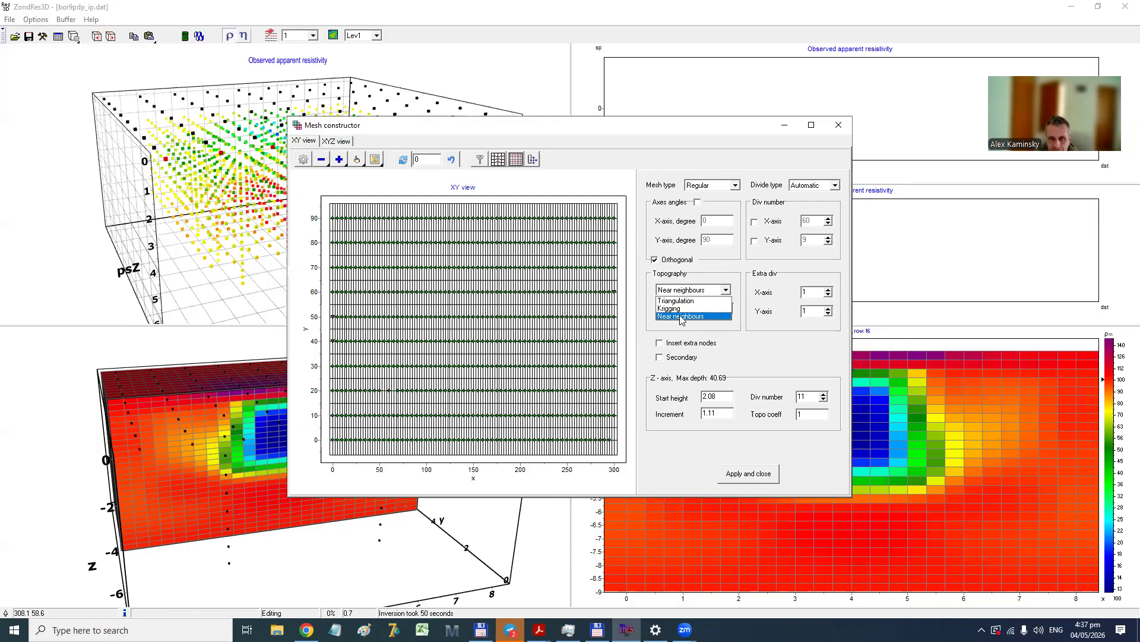
left_click(681, 317)
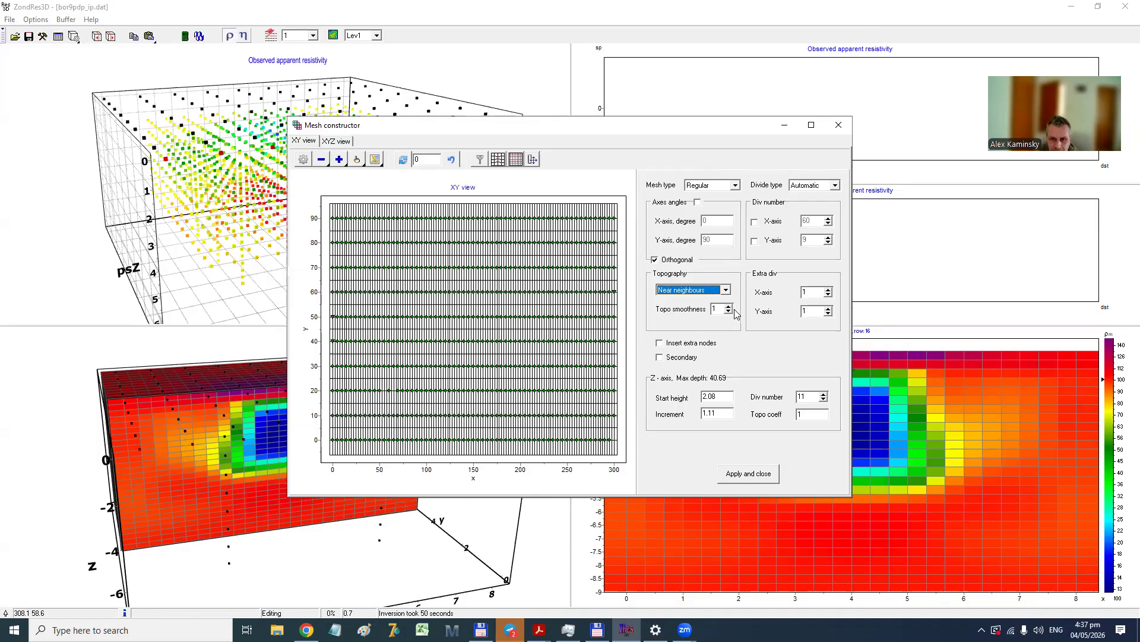
left_click(722, 309)
left_click(728, 306)
left_click(729, 306)
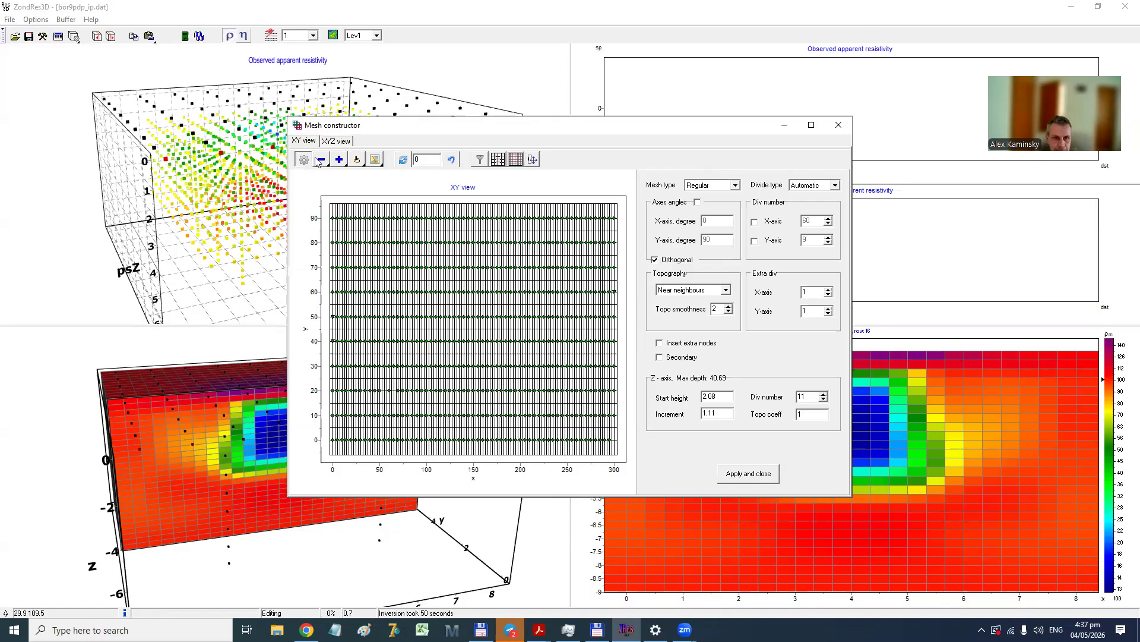
Check the topographic mesh in its XYZ view, then apply the mesh and decline the follow-up prompt.
left_click(342, 144)
left_click_drag(483, 338, 307, 168)
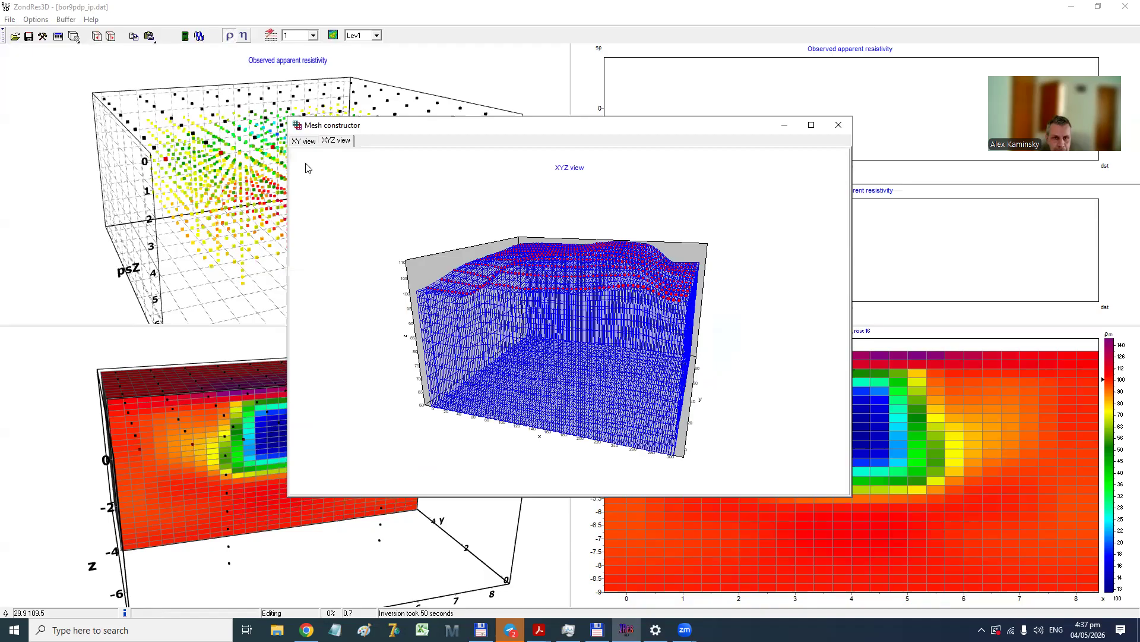
left_click(303, 141)
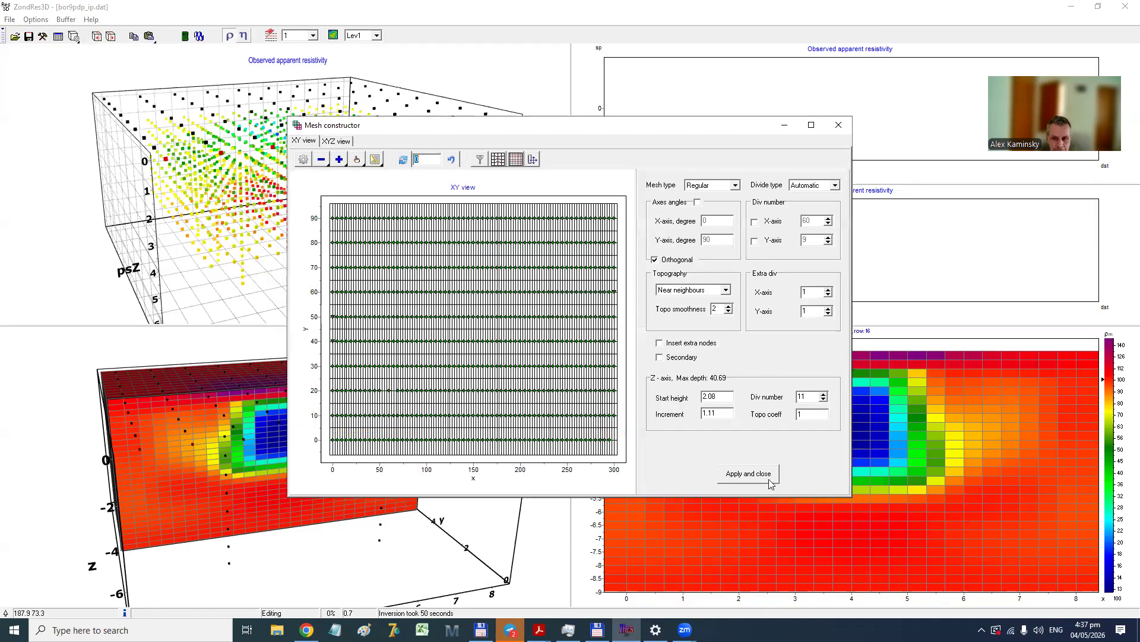
left_click(744, 470)
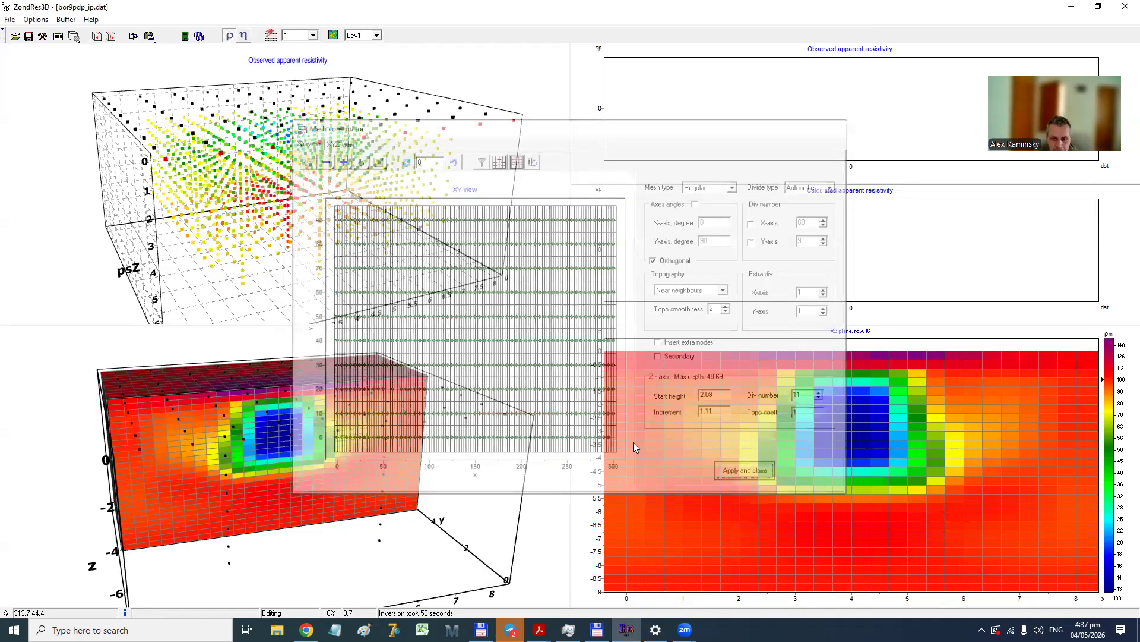
left_click(594, 330)
Orbit the Ekeboda starting model and observed data plot to examine the surface relief and survey lines.
left_click_drag(325, 437, 481, 539)
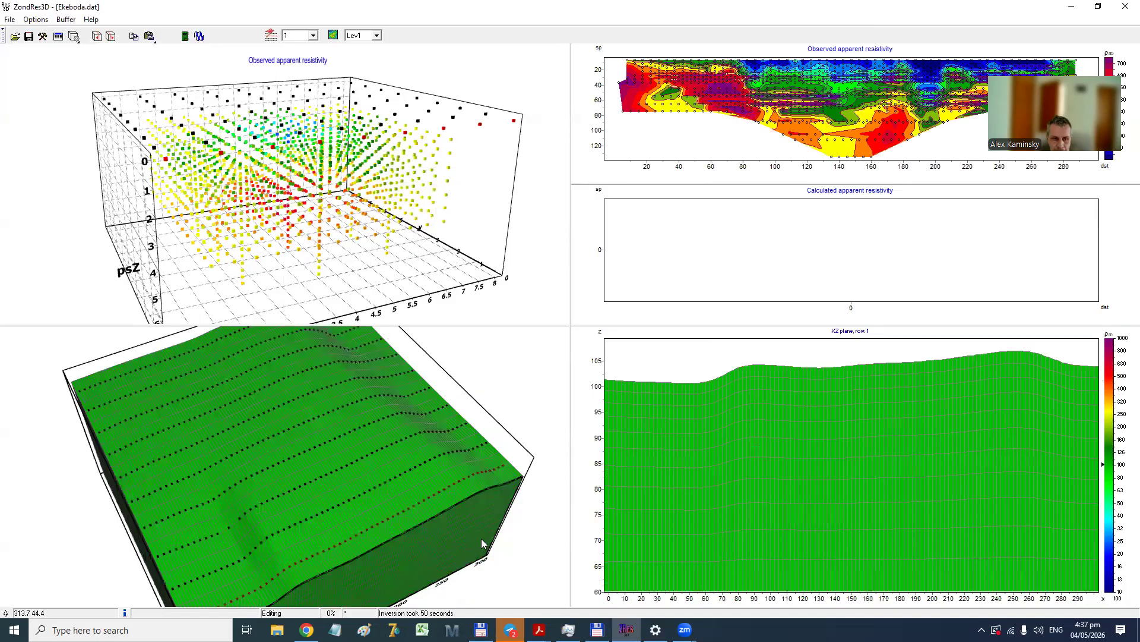
left_click_drag(415, 505, 315, 453)
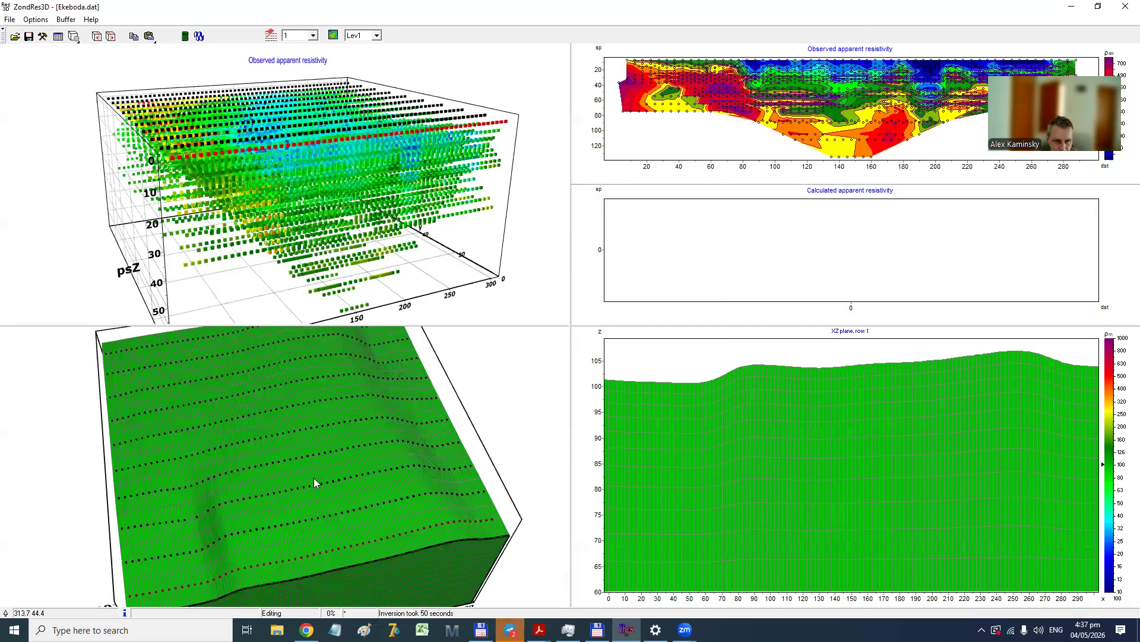
left_click_drag(369, 173, 362, 501)
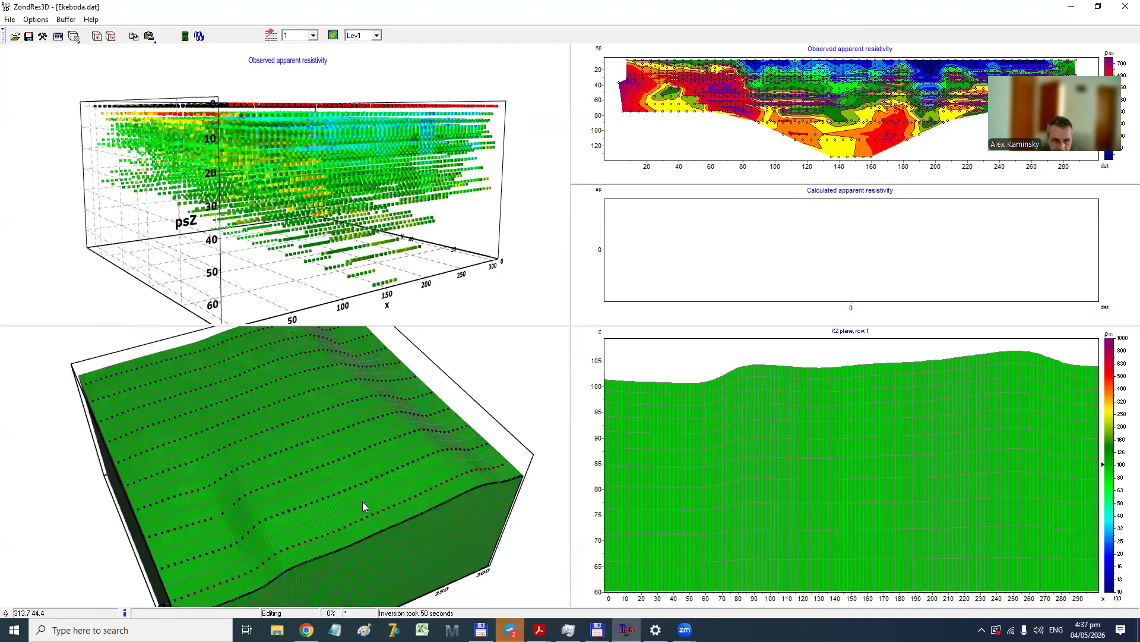
Enable cell grouping for the inversion mesh, review the inversion and solver settings, and apply the program setup.
left_click(43, 36)
left_click(507, 218)
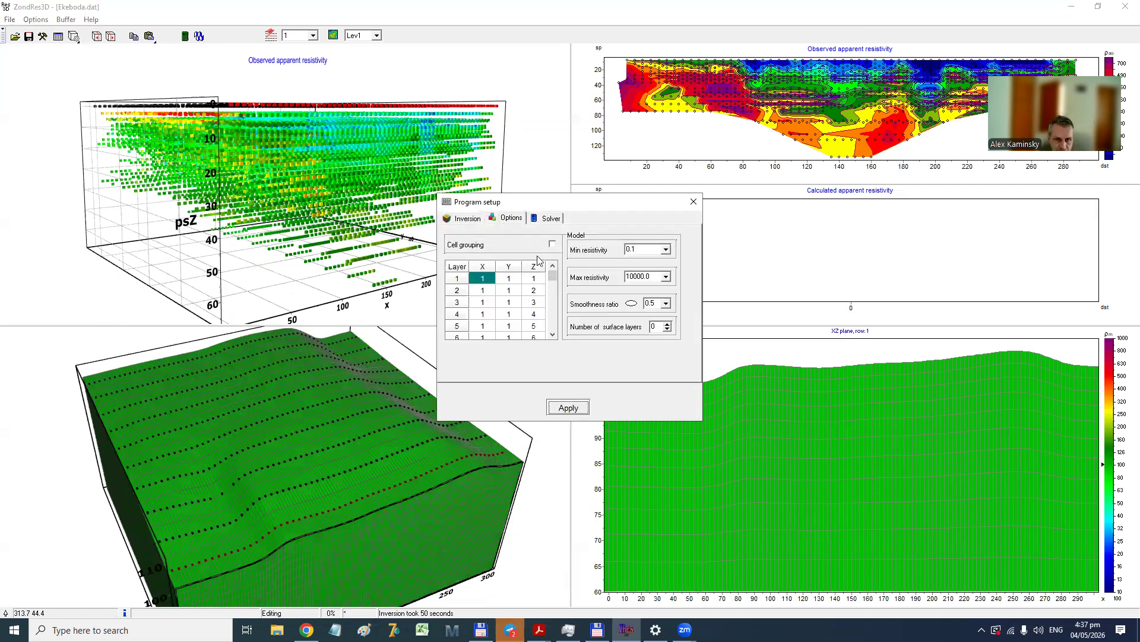
left_click(552, 245)
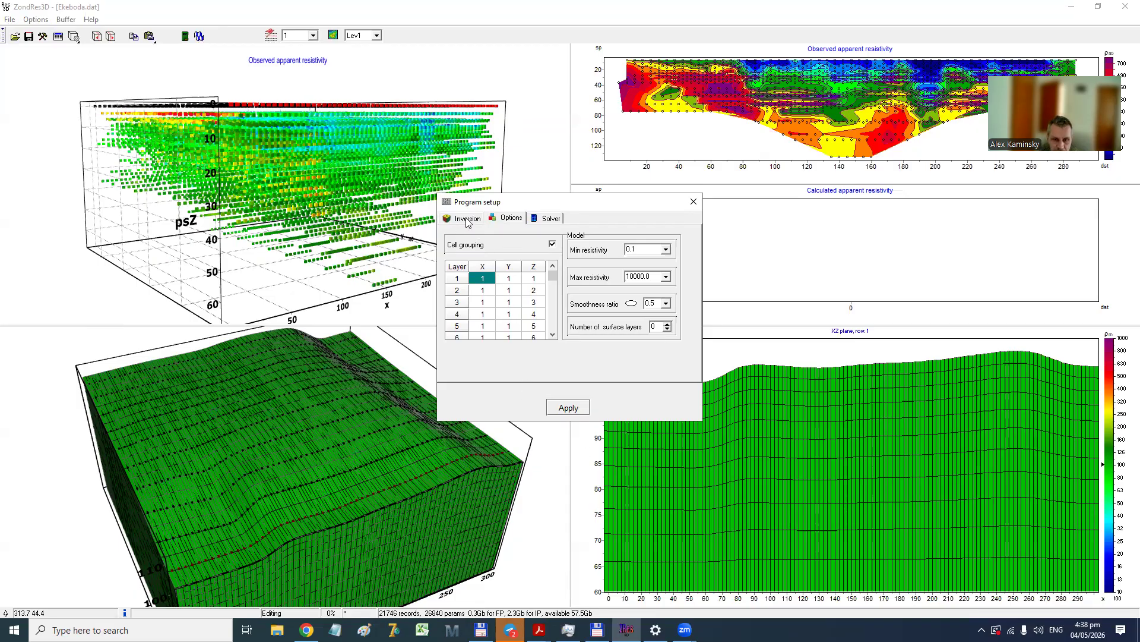
left_click(578, 414)
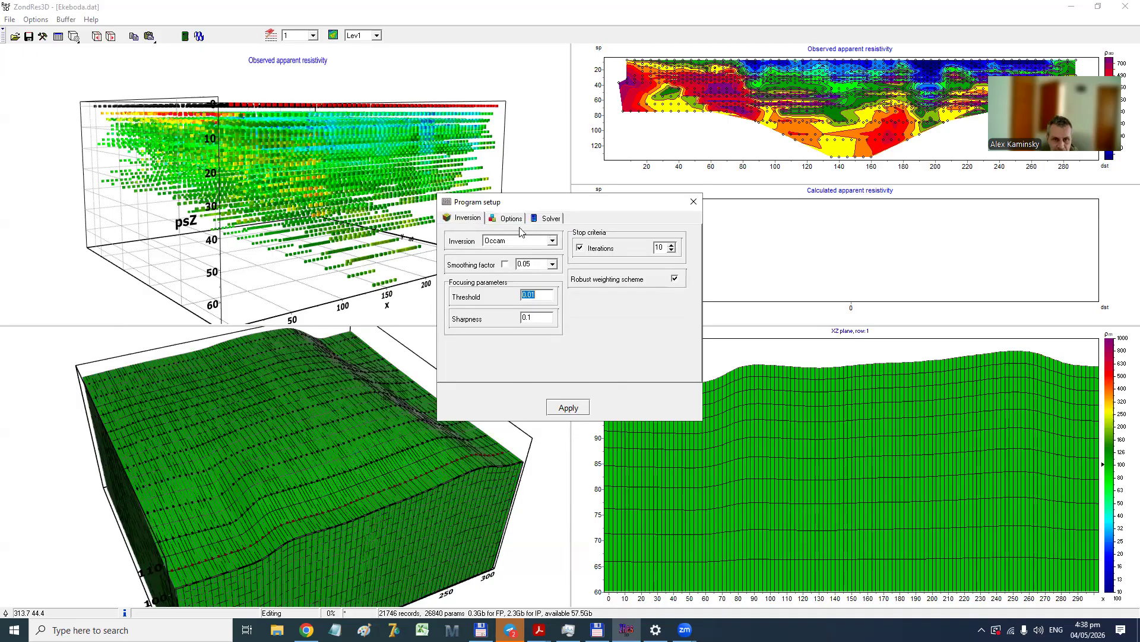
left_click(508, 219)
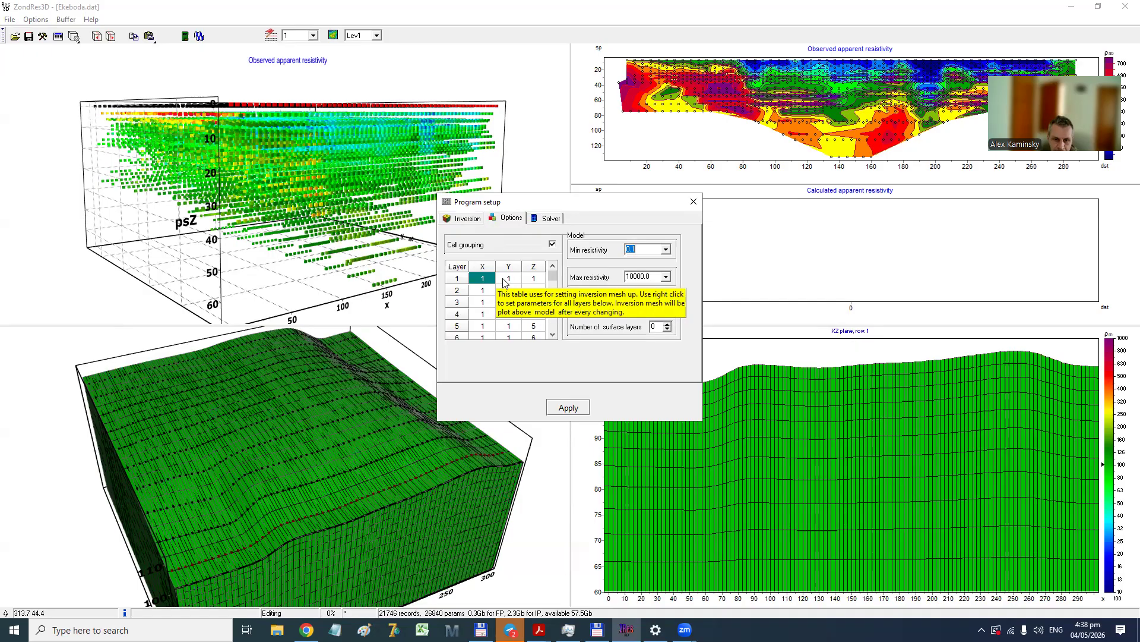
left_click(550, 219)
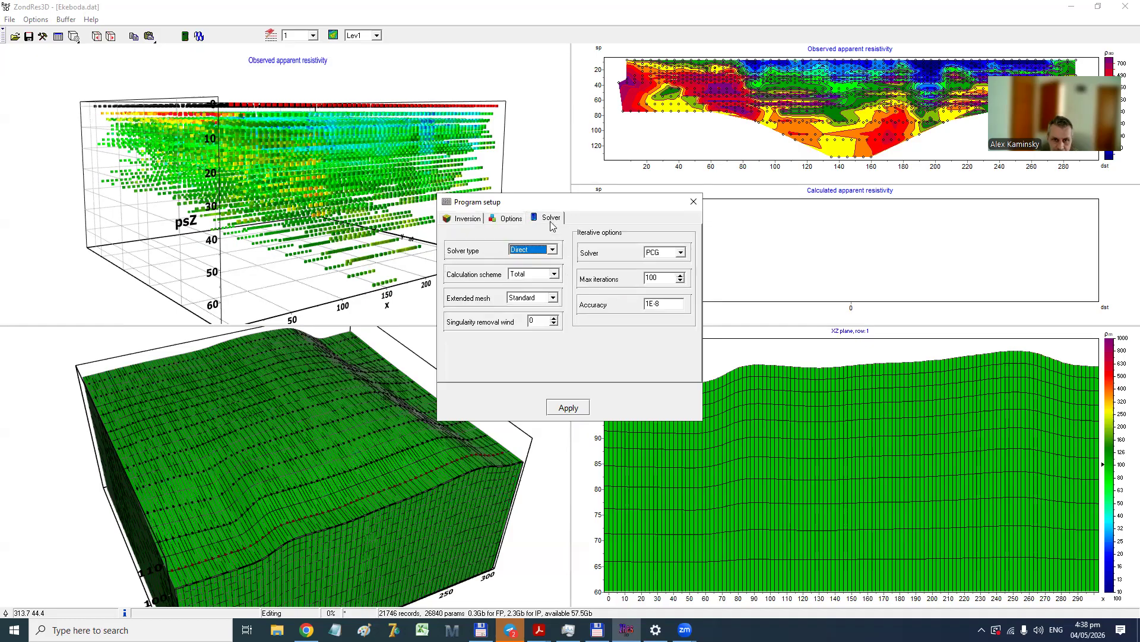
left_click(568, 409)
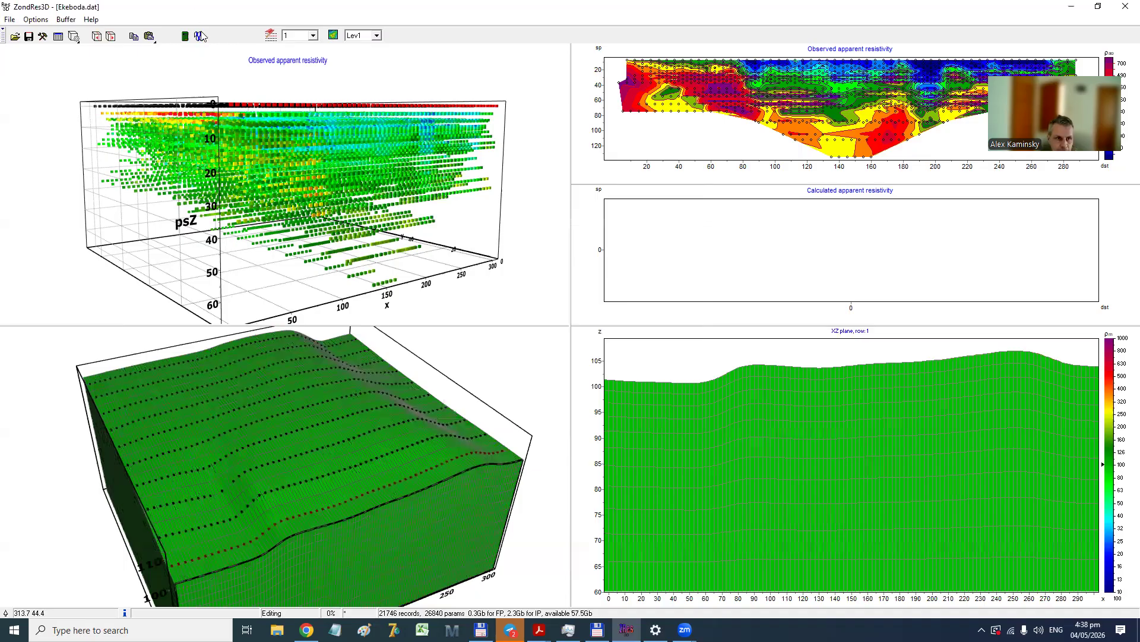
Run the Ekeboda resistivity inversion, stop it during the second iteration, and examine the resulting 3D model.
left_click(201, 37)
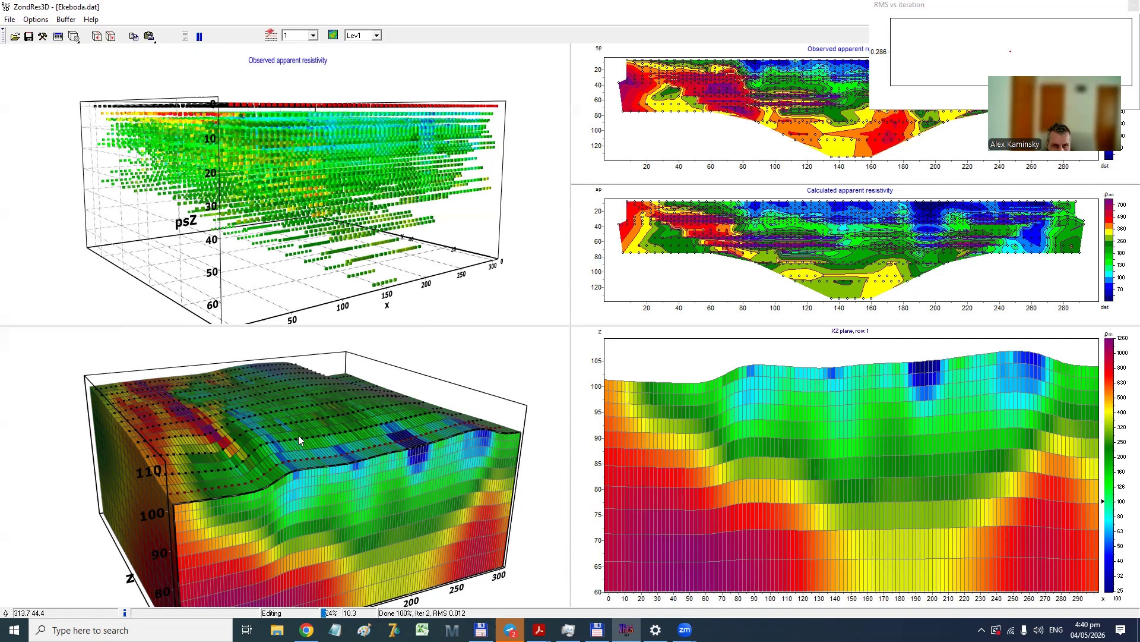
left_click(199, 37)
left_click_drag(312, 468, 405, 469)
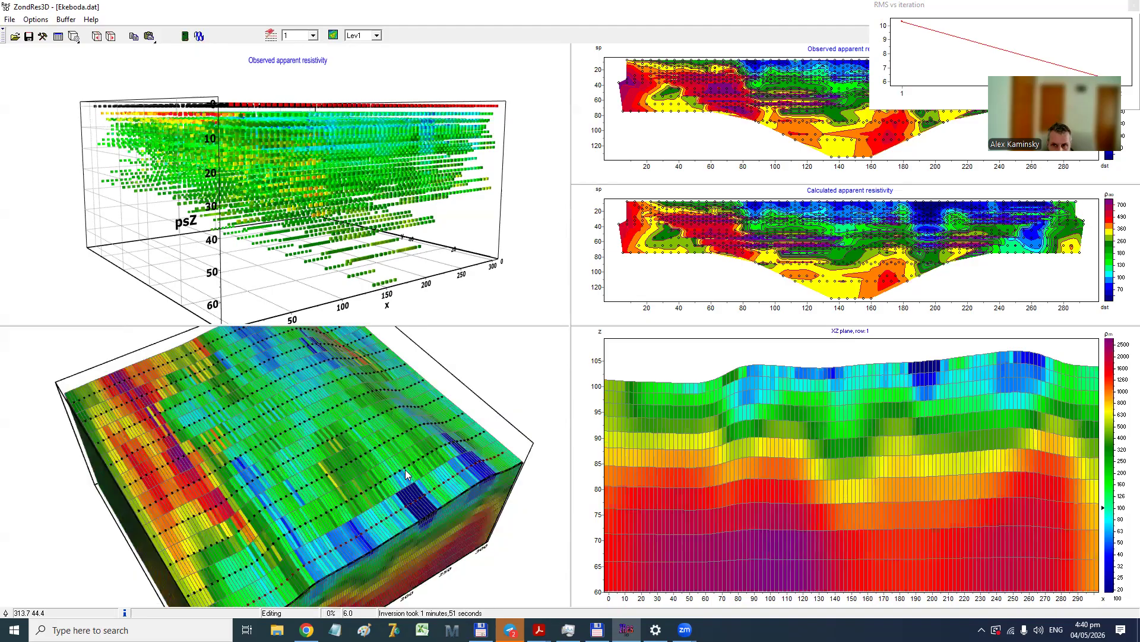
Display the 3D model in Inside mode with its slider at the maximum.
double_click(509, 232)
left_click(509, 232)
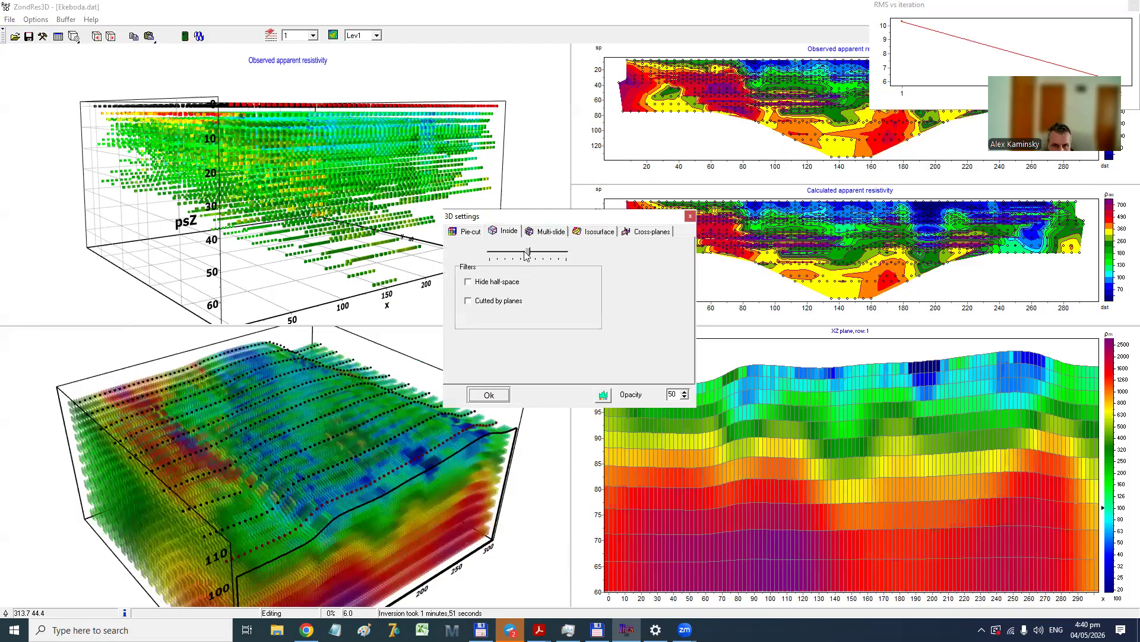
left_click_drag(526, 254, 568, 254)
Lower the opacity curve to zero across the middle green resistivity range to make those values transparent.
left_click(604, 396)
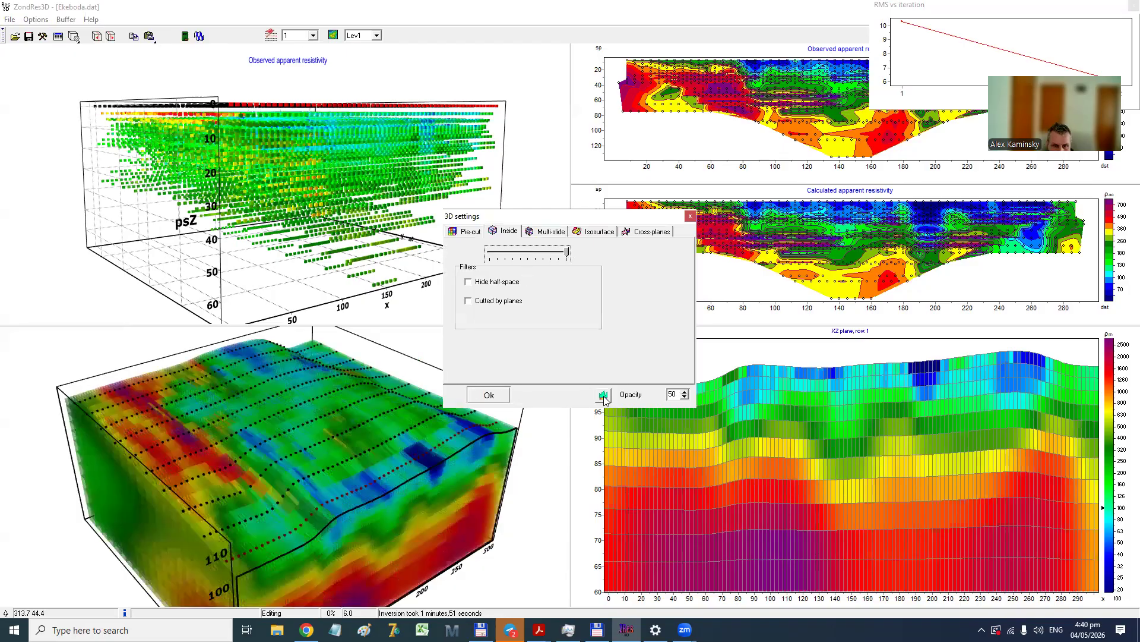
left_click_drag(552, 307, 551, 376)
left_click_drag(564, 307, 581, 365)
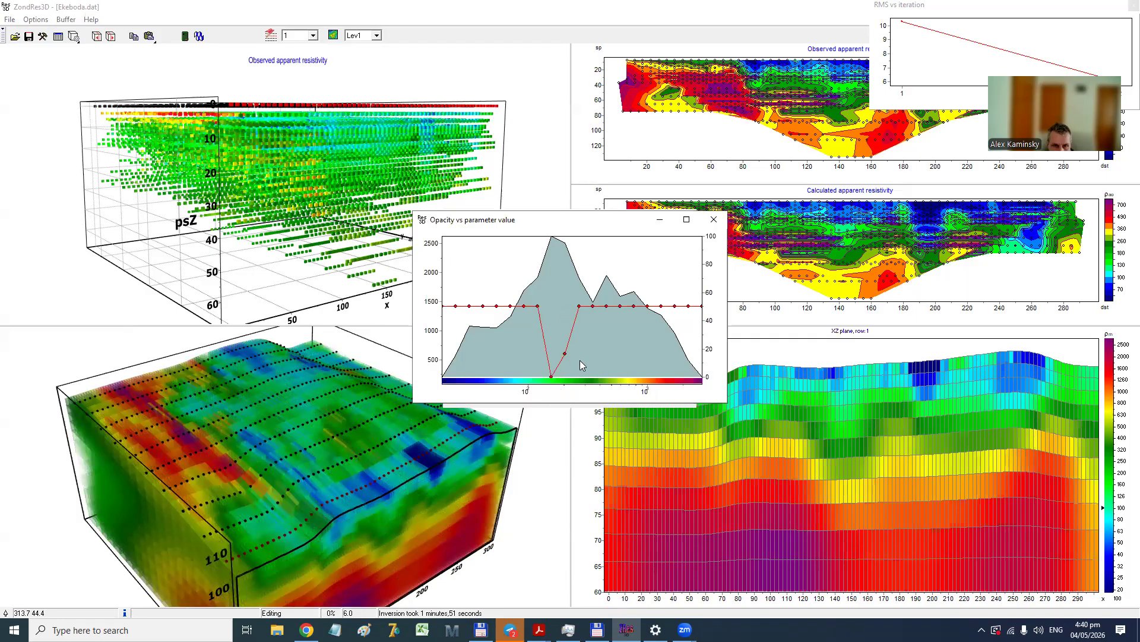
left_click_drag(580, 304, 579, 375)
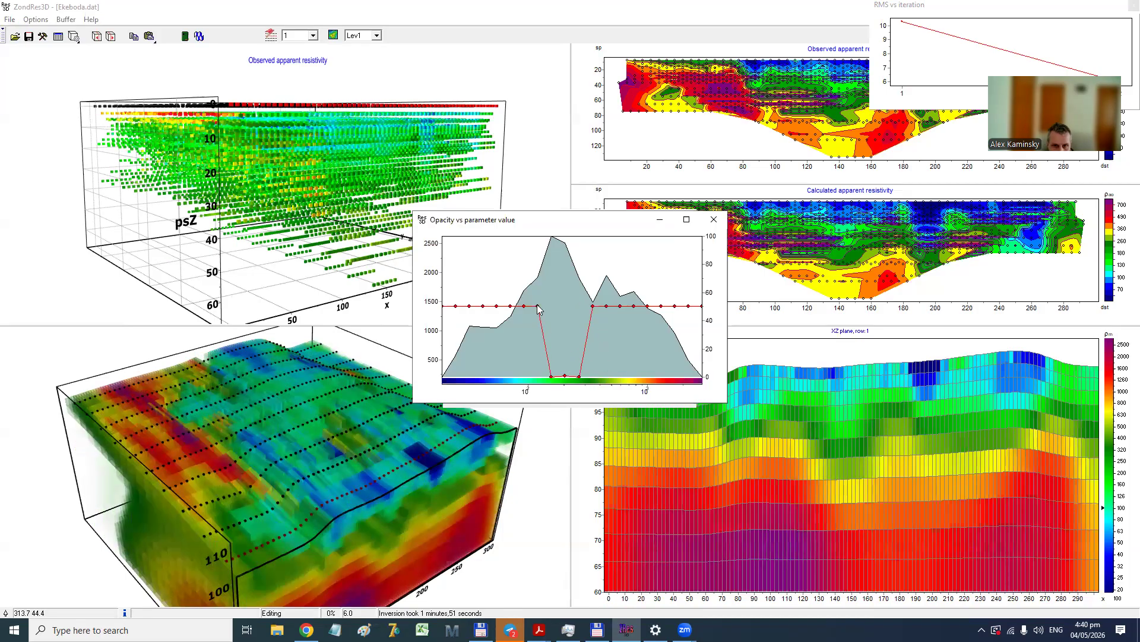
left_click_drag(539, 307, 539, 375)
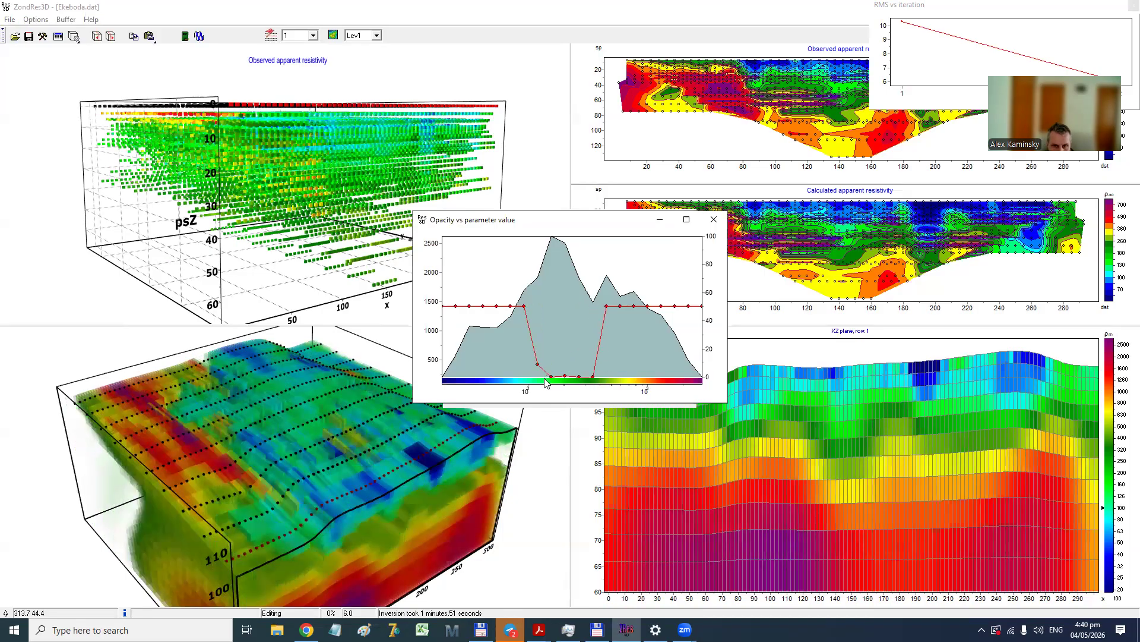
left_click(714, 219)
Compare the Pie-cut and Inside displays and examine the semi-transparent volume from different angles.
left_click(470, 232)
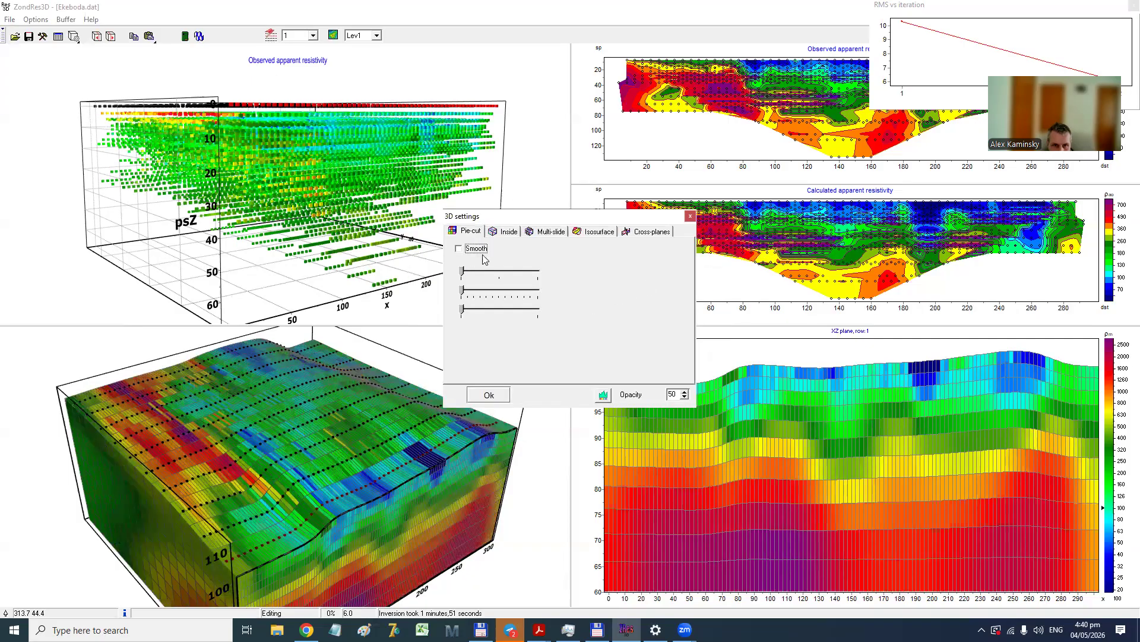
left_click(507, 232)
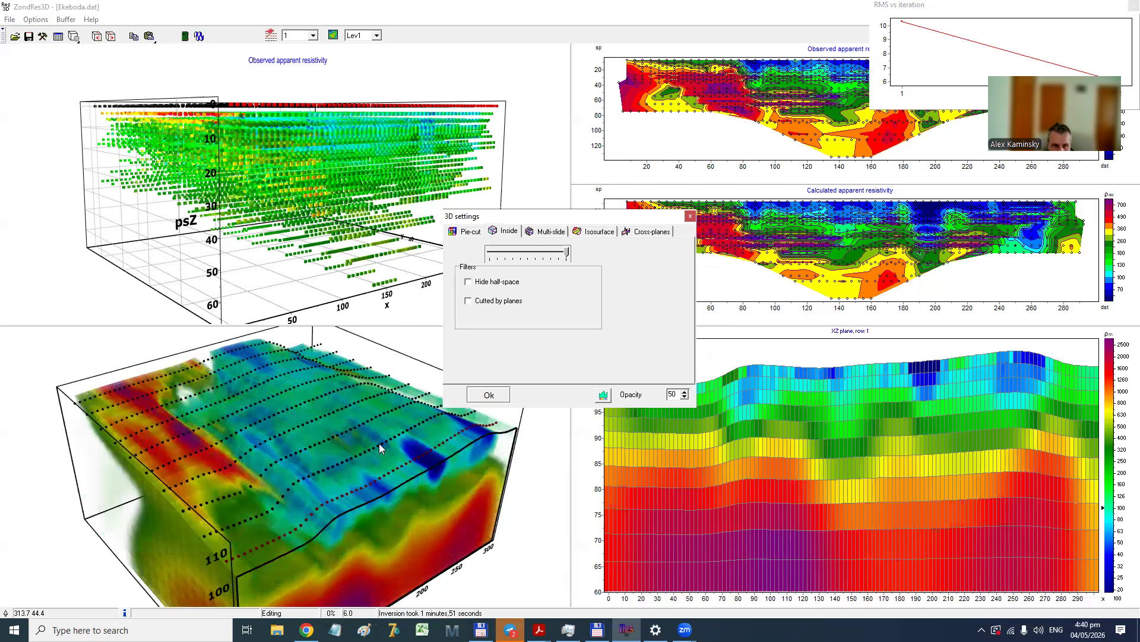
left_click_drag(355, 380, 432, 309)
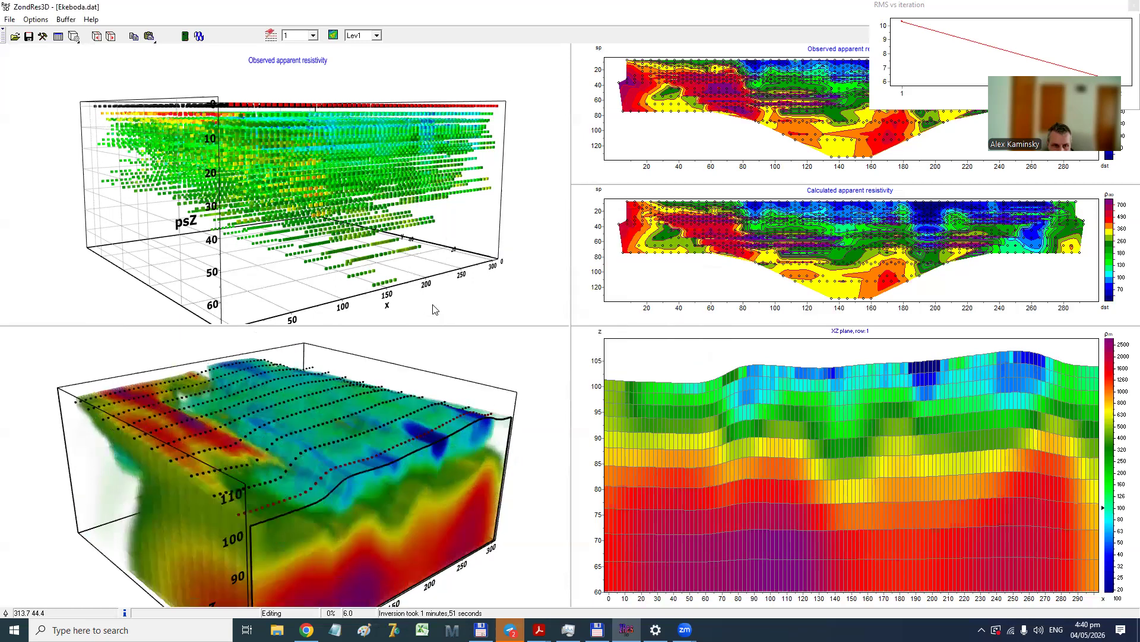
left_click_drag(148, 433, 356, 380)
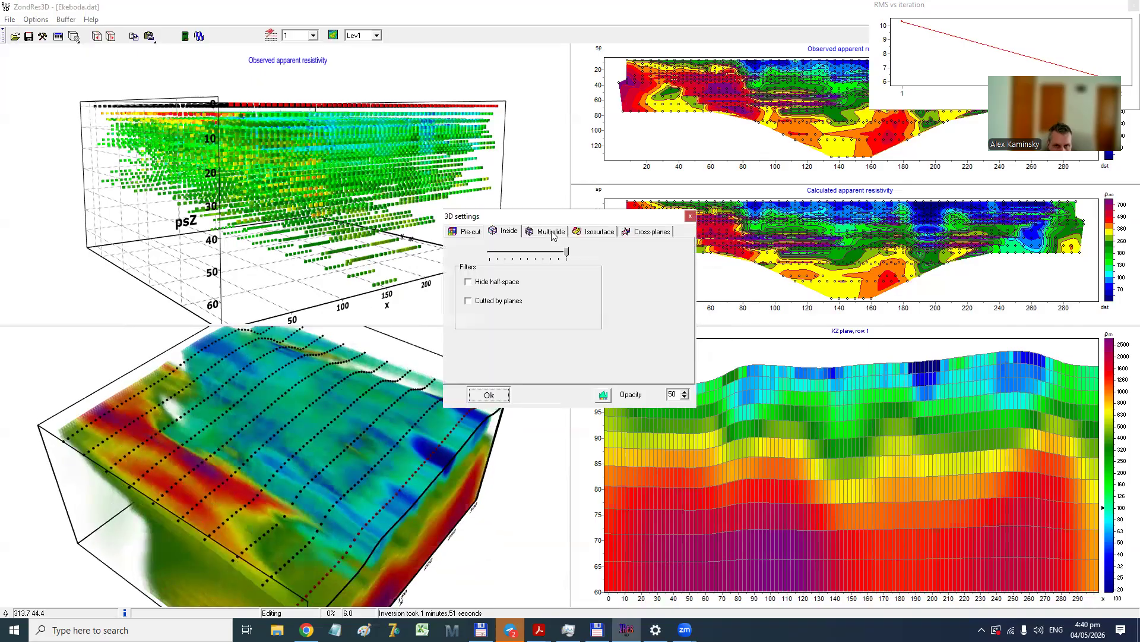
Switch the 3D model to Cross-planes display and reset the opacity curve to a uniform value across all resistivities.
left_click(644, 232)
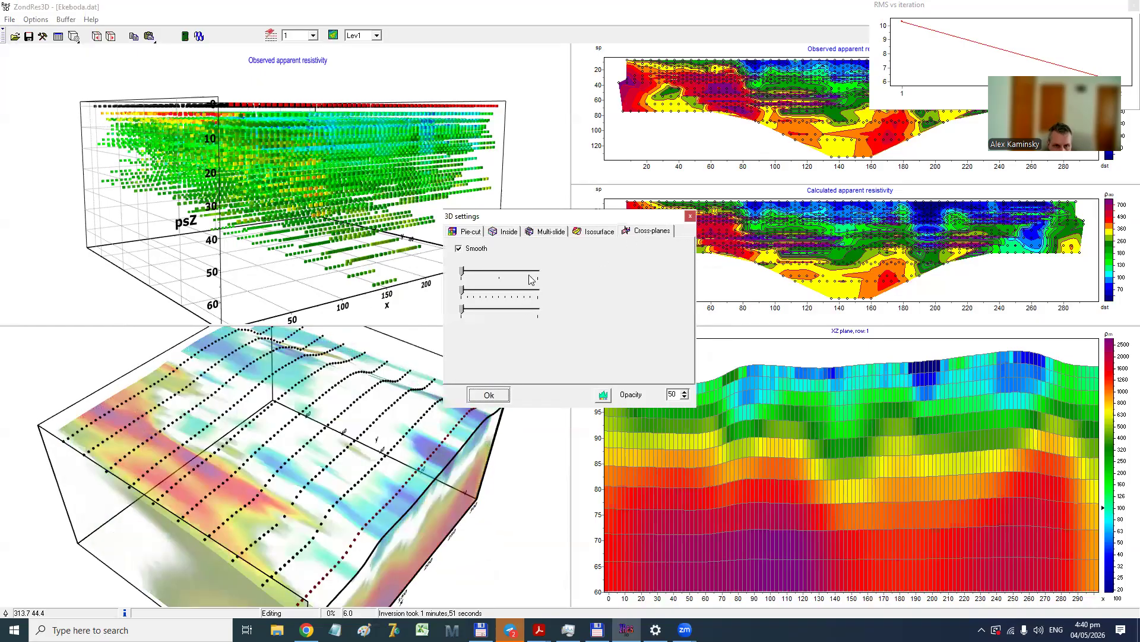
left_click(603, 394)
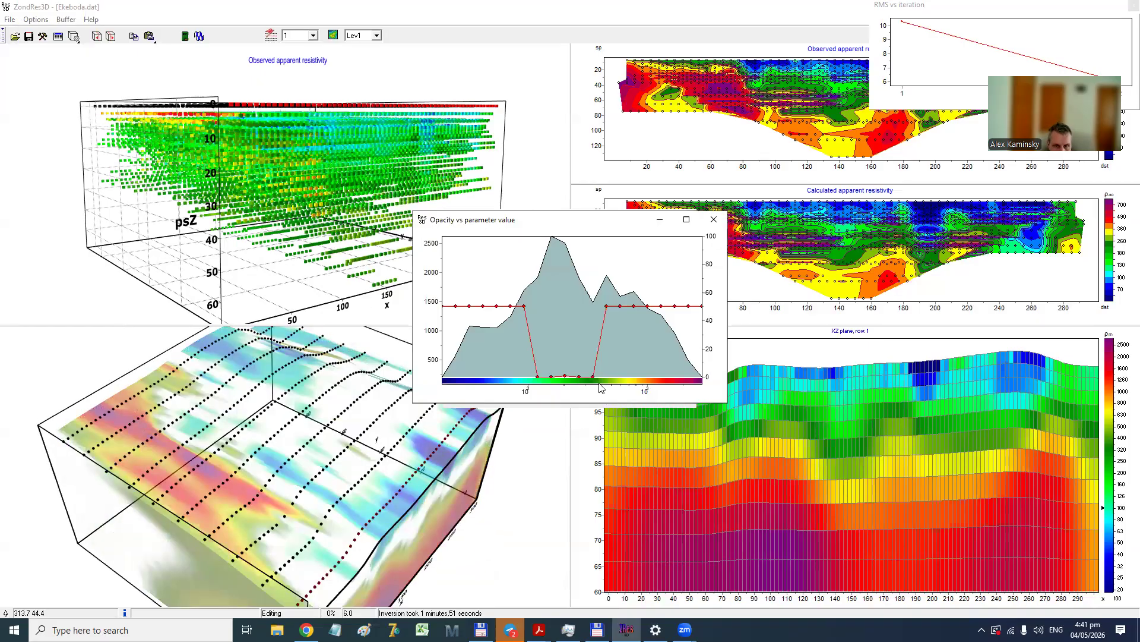
right_click(566, 285)
left_click(714, 219)
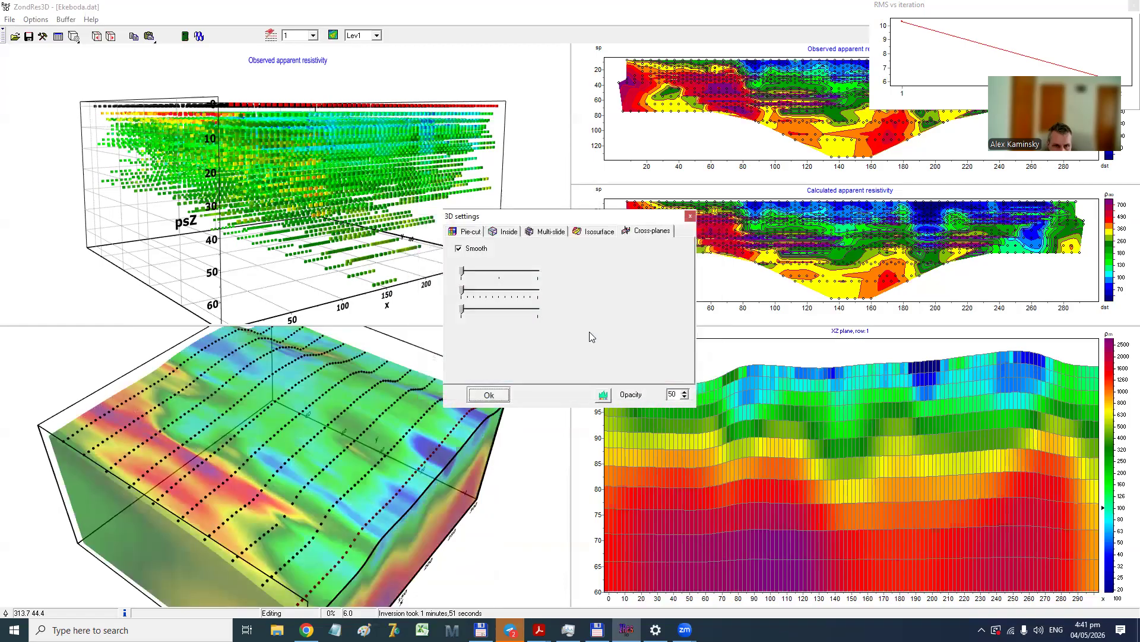
left_click(488, 394)
Move the cross-planes through the model to XZ row 4, XY row 9 and YZ row 7, examining the 3D view.
scroll(756, 470, "down", 2)
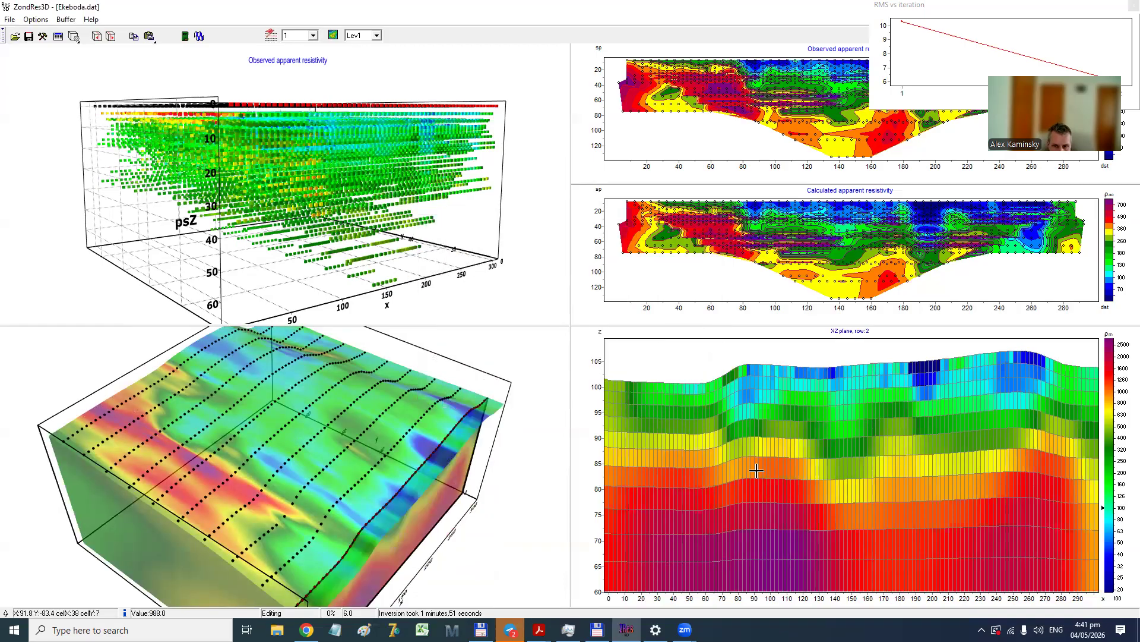
scroll(756, 470, "down", 1)
mouse_move(367, 437)
left_mouse_down()
mouse_move(297, 368)
mouse_move(367, 440)
left_mouse_up()
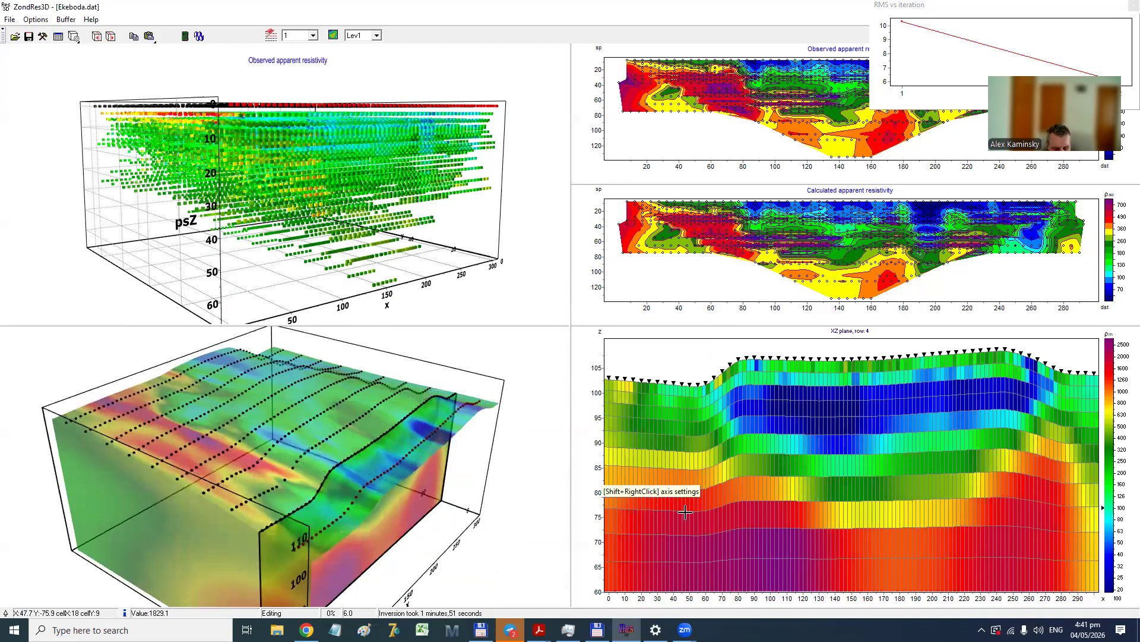
key("z")
scroll(808, 535, "down", 2)
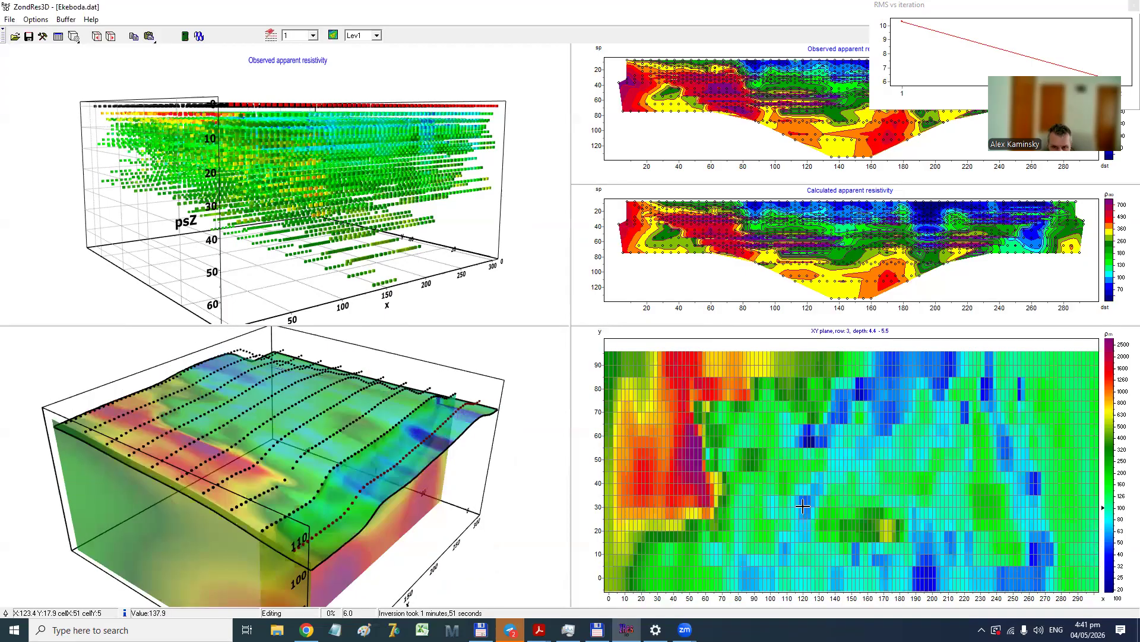
scroll(396, 456, "down", 6)
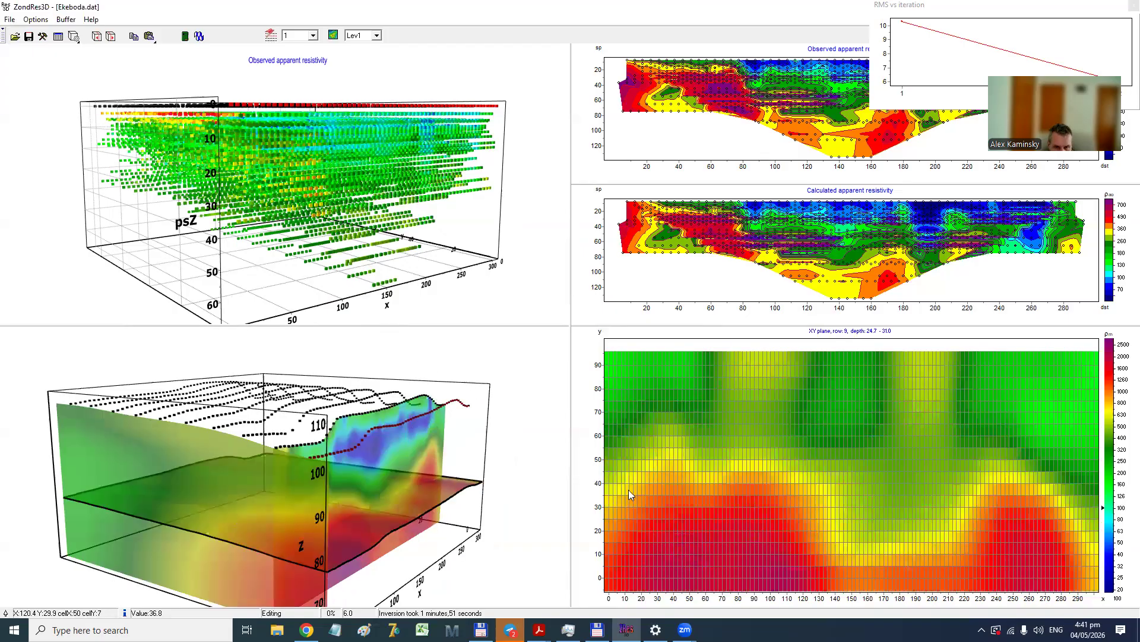
key("x")
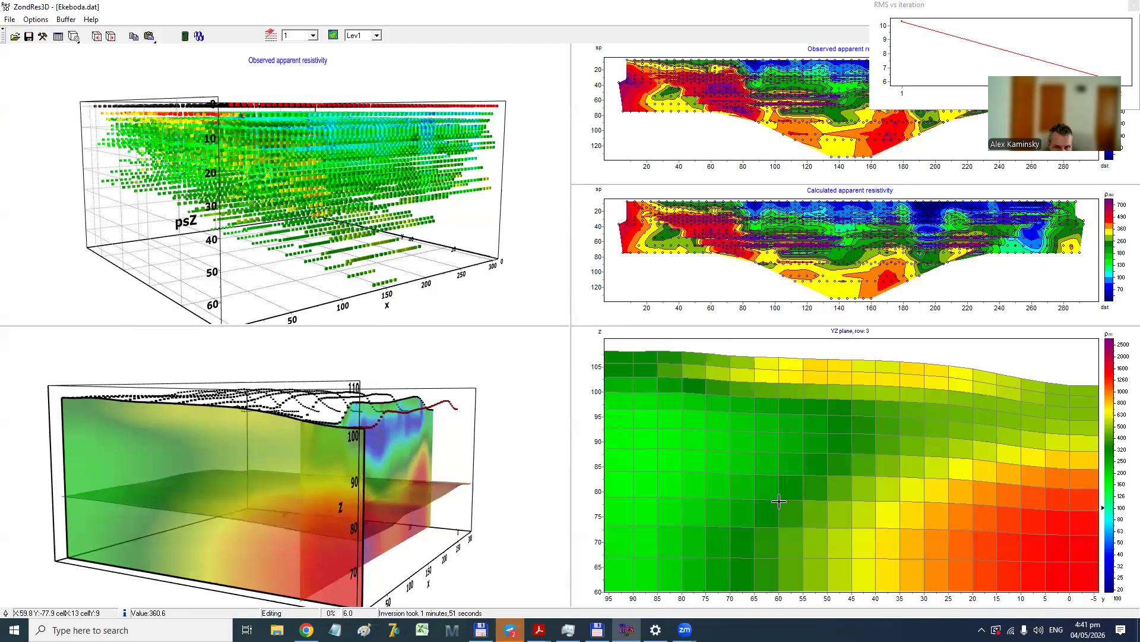
scroll(778, 502, "down", 4)
left_click_drag(414, 447, 150, 410)
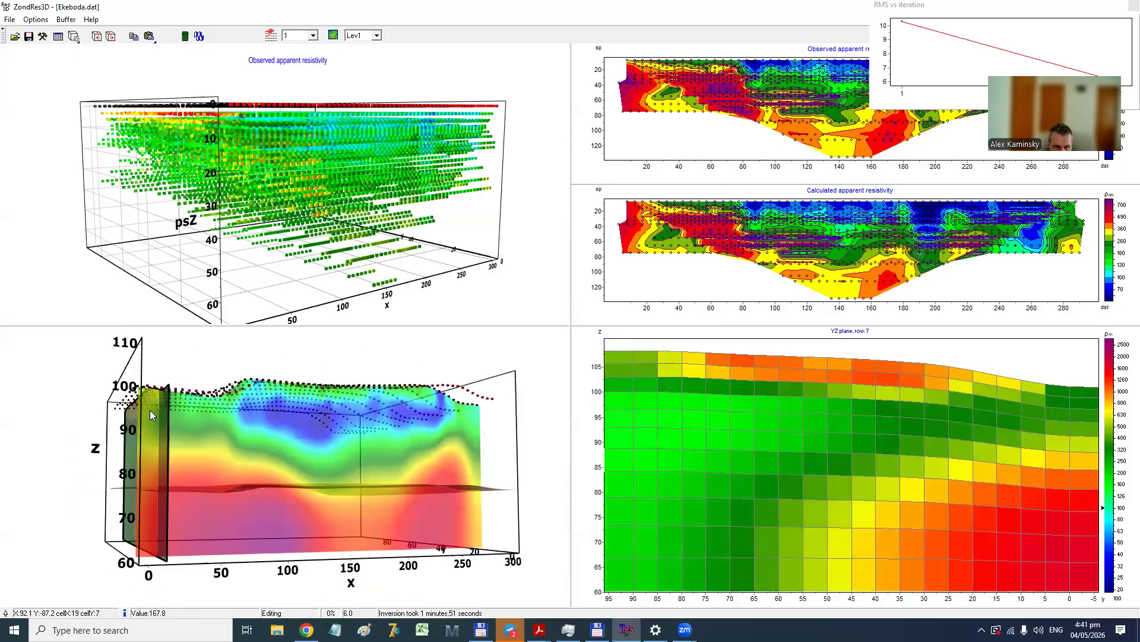
Smooth the model section image and turn off the Continuous option of its Res2dinv color palette.
right_click(1106, 370)
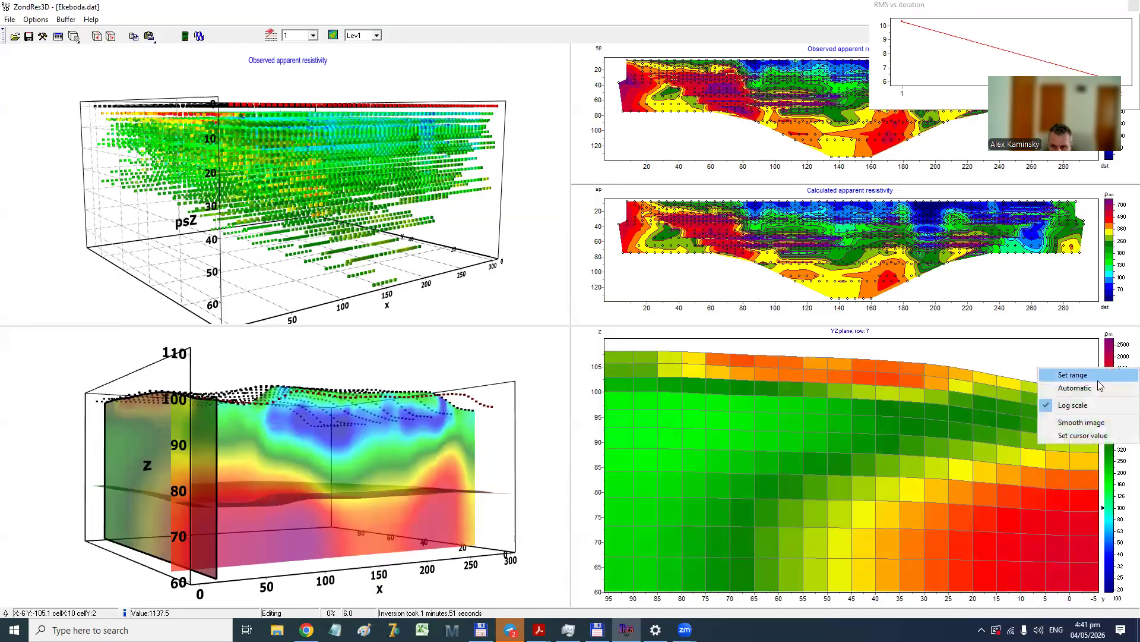
left_click(1082, 423)
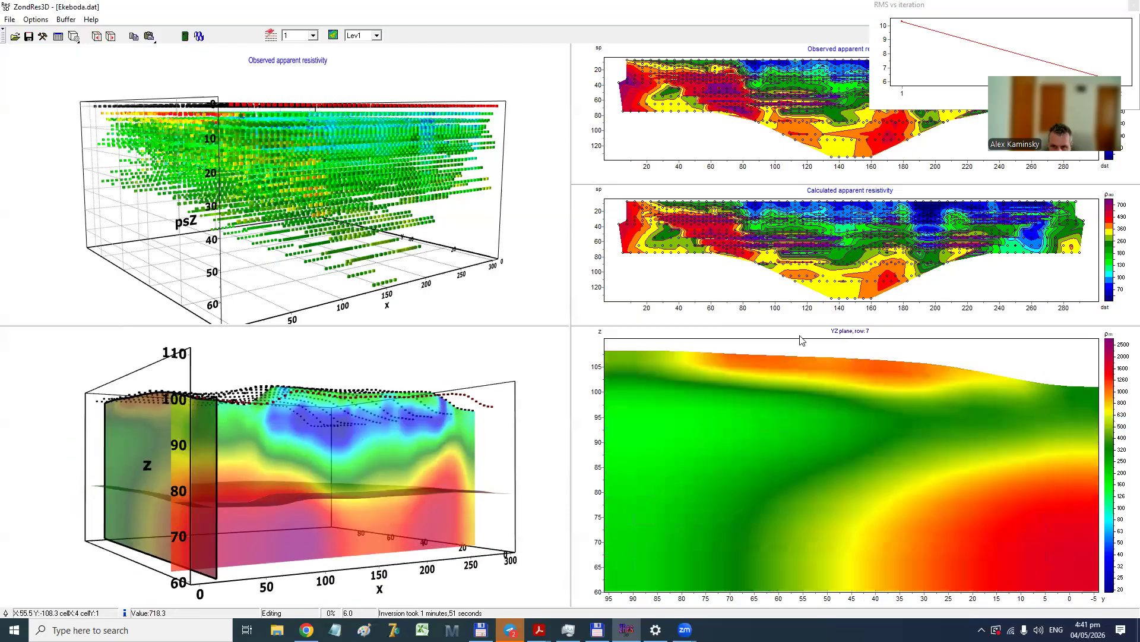
right_click(774, 332)
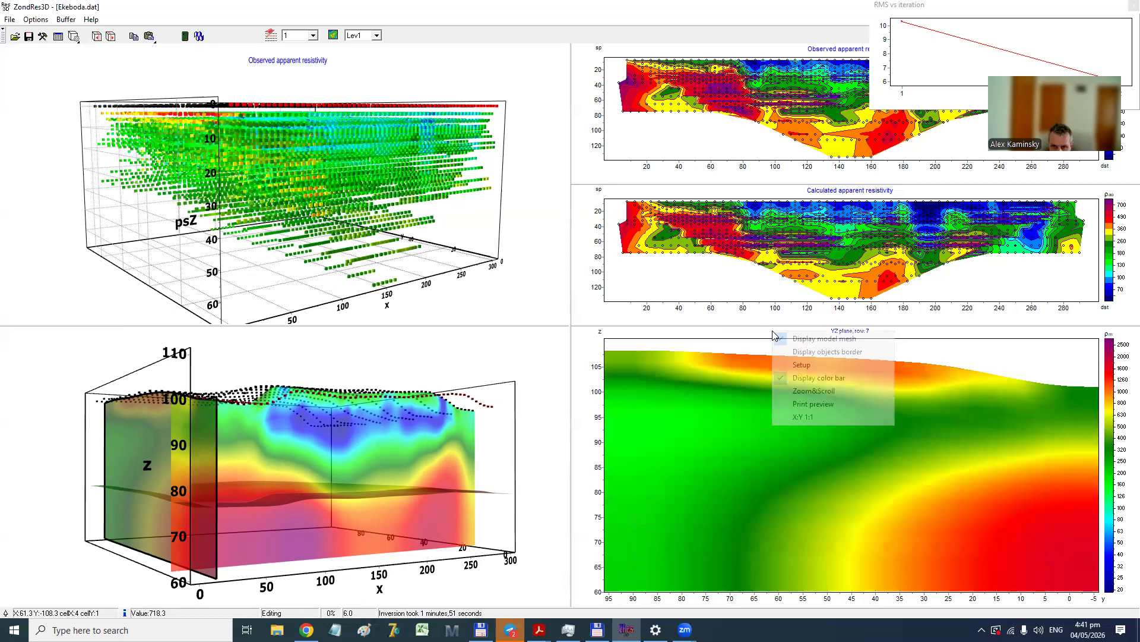
left_click(812, 366)
left_click(505, 230)
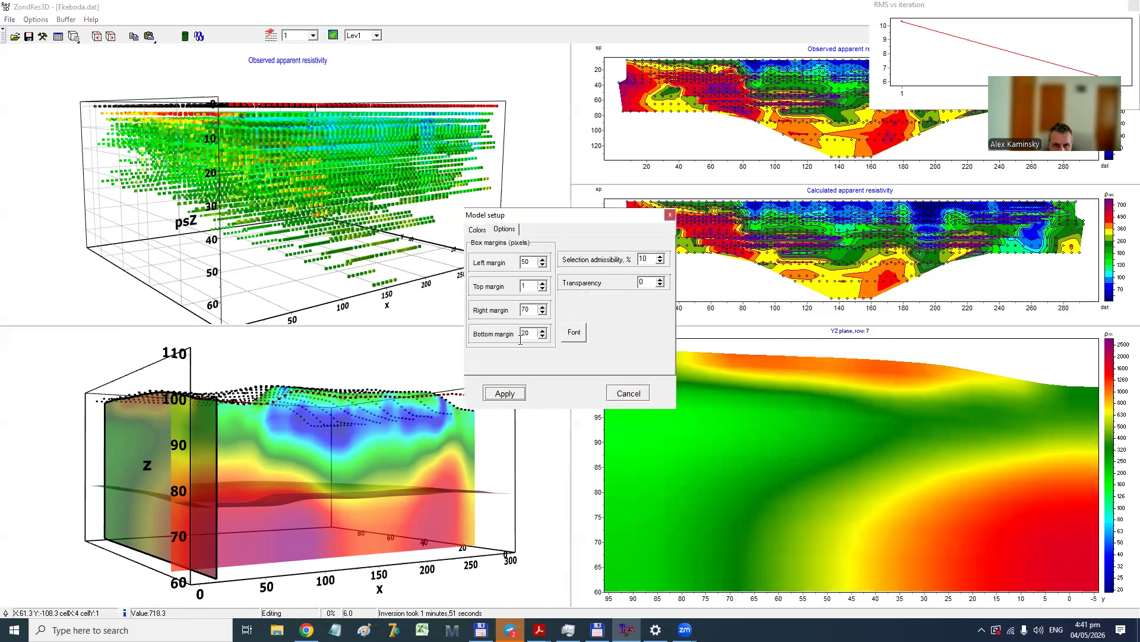
left_click(484, 232)
left_click(541, 269)
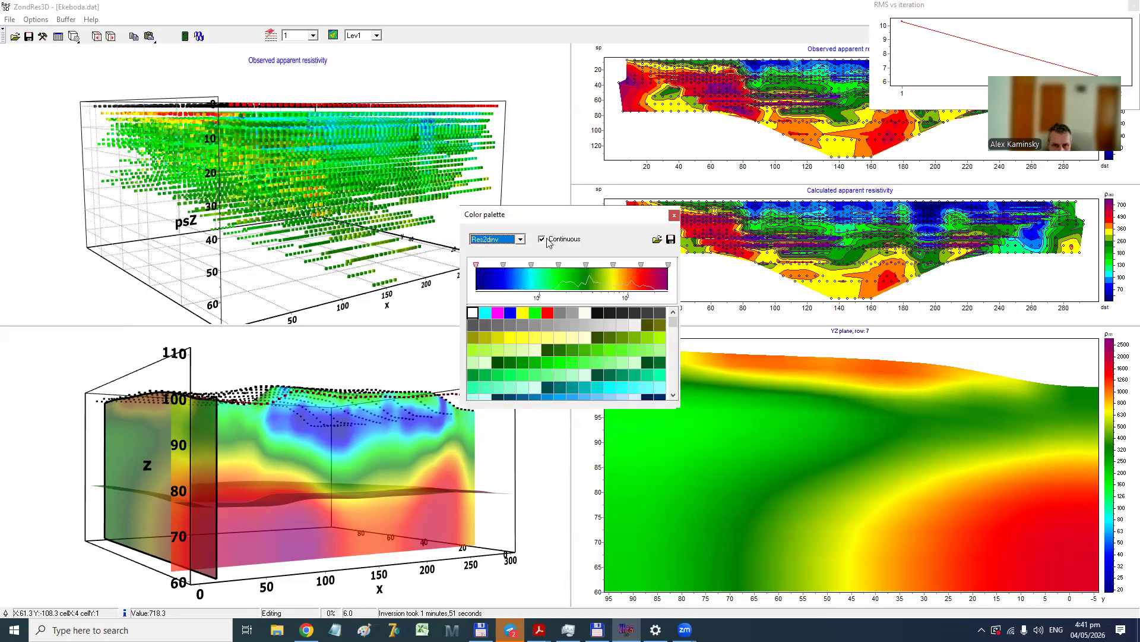
left_click(670, 221)
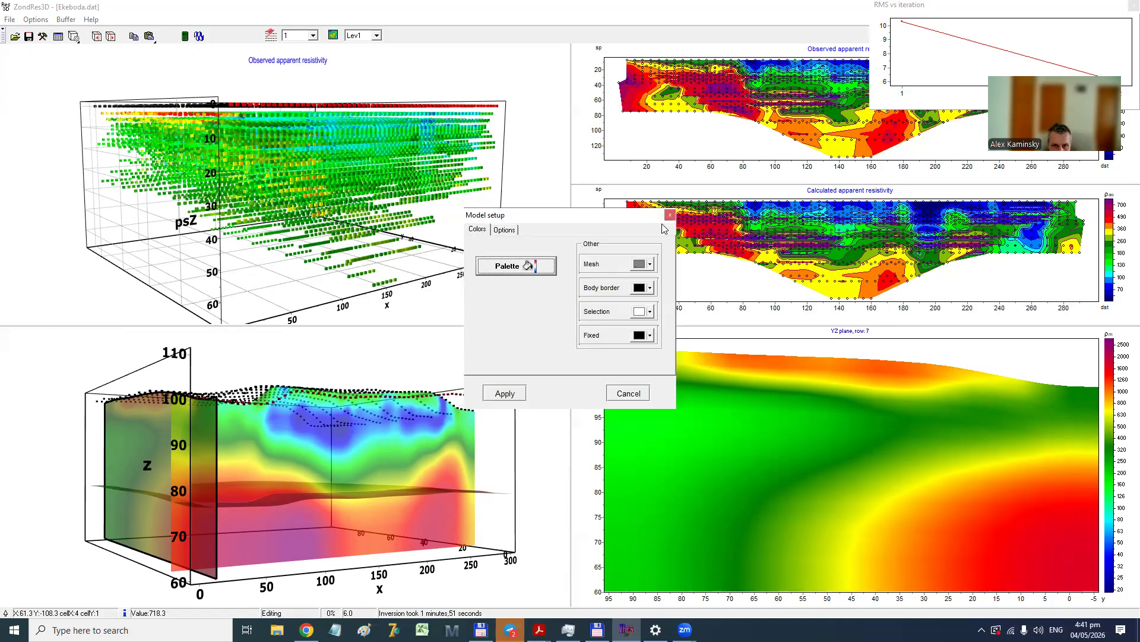
left_click(521, 396)
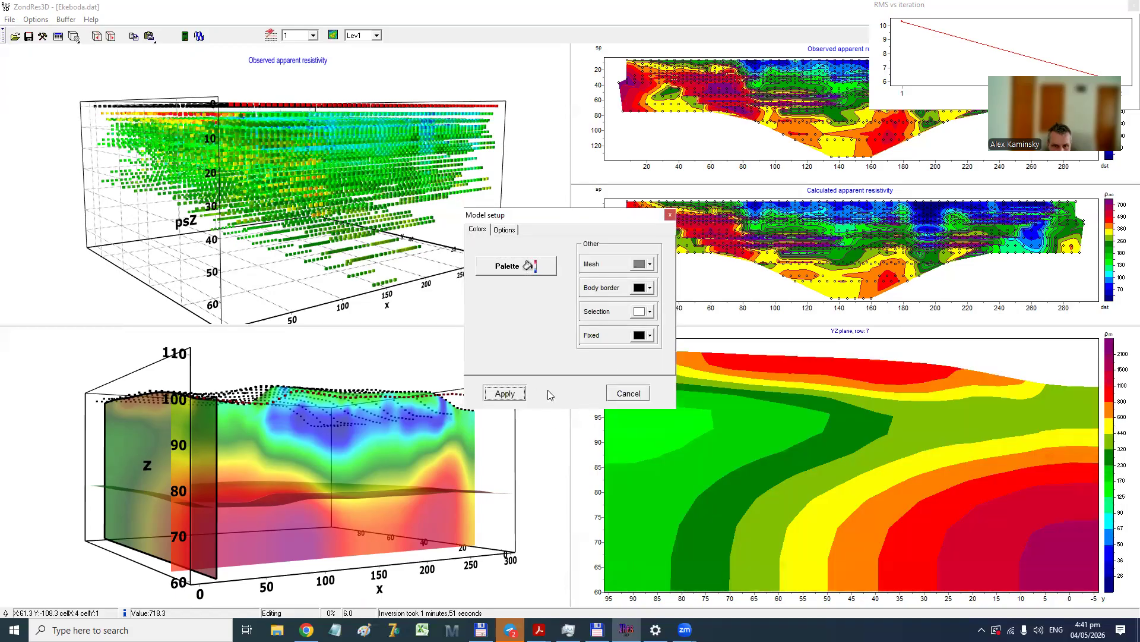
left_click(670, 218)
Move the YZ cross-plane through the model to row 29 and examine the contoured planes in 3D.
left_click_drag(384, 416, 458, 534)
scroll(925, 475, "down", 11)
scroll(439, 470, "down", 2)
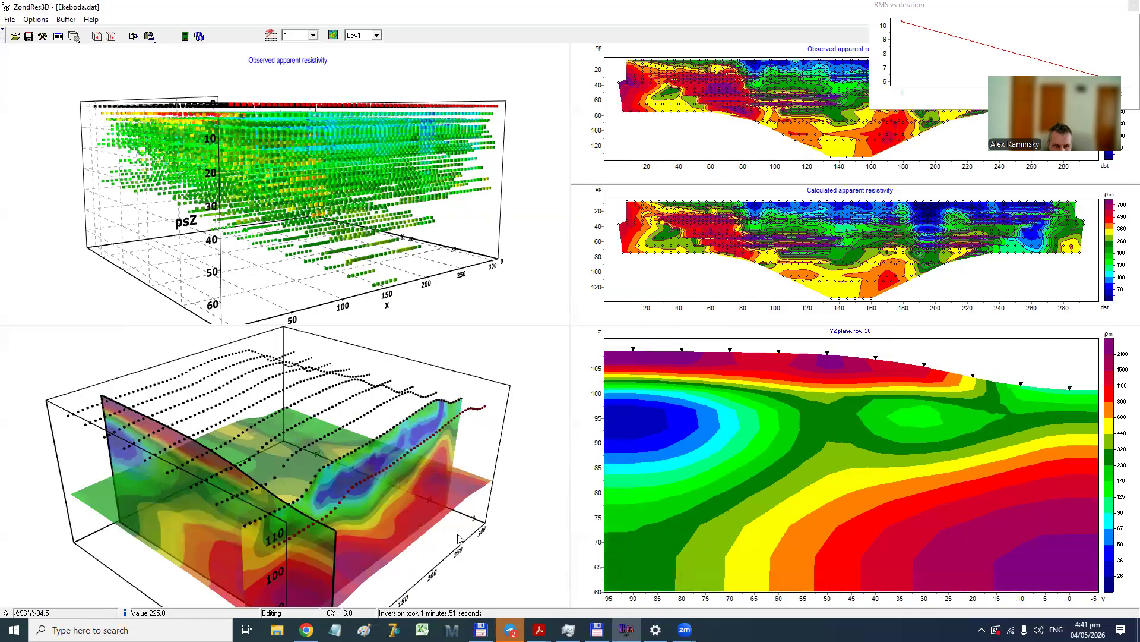
Switch the 3D model to Pie-cut display and examine it while moving the XZ section between rows 1 and 4.
left_click(466, 536)
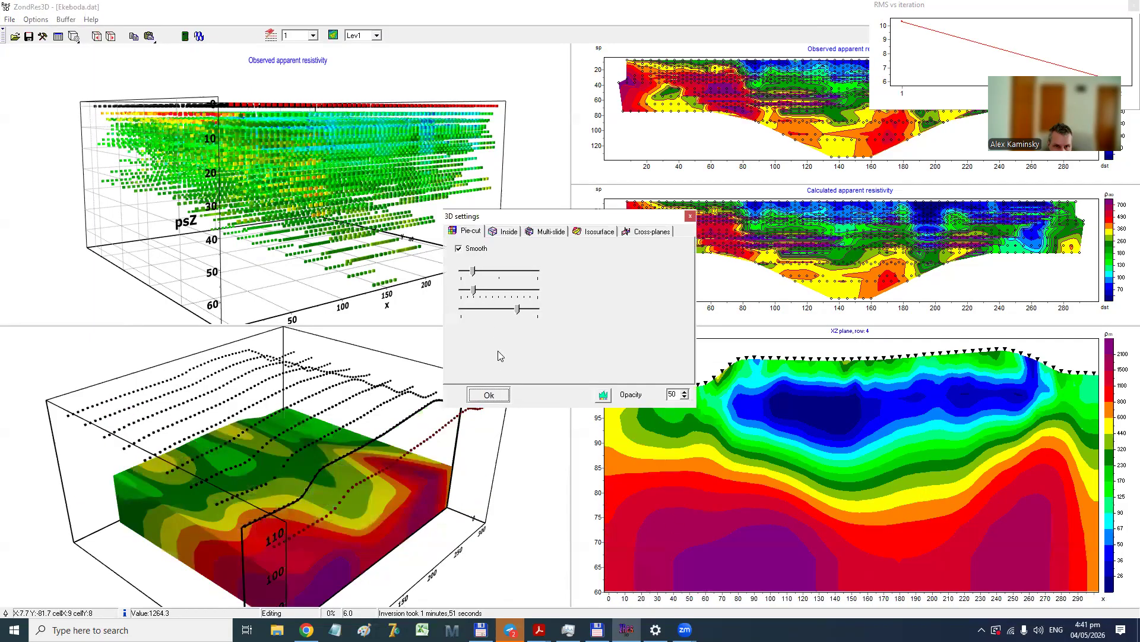
left_click(487, 394)
scroll(797, 459, "up", 2)
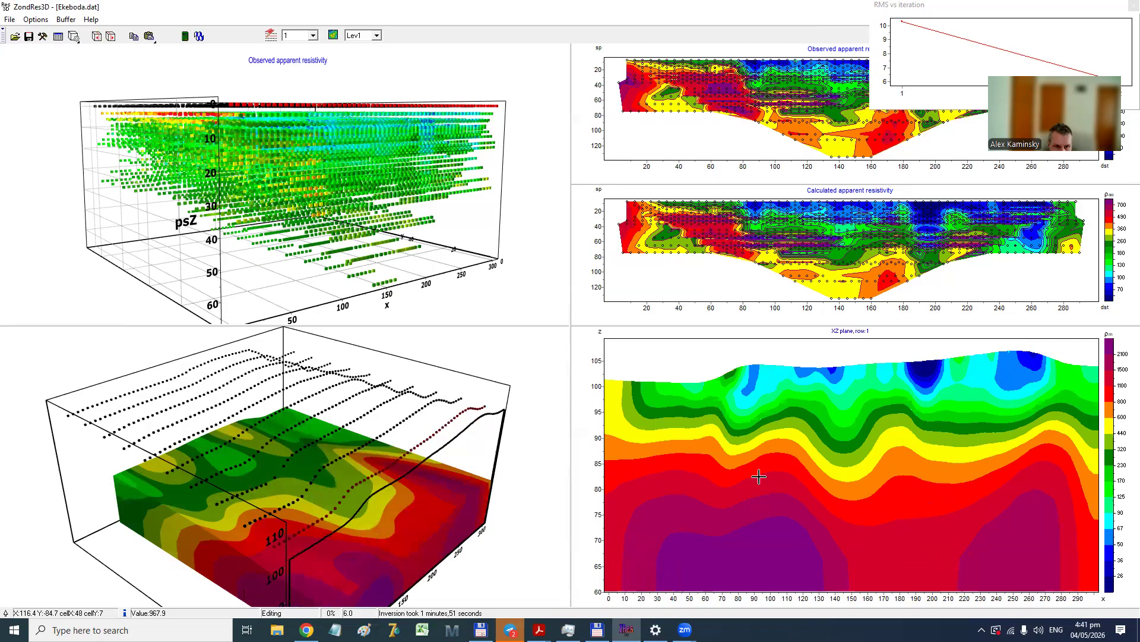
scroll(749, 469, "down", 2)
left_click_drag(501, 474, 443, 514)
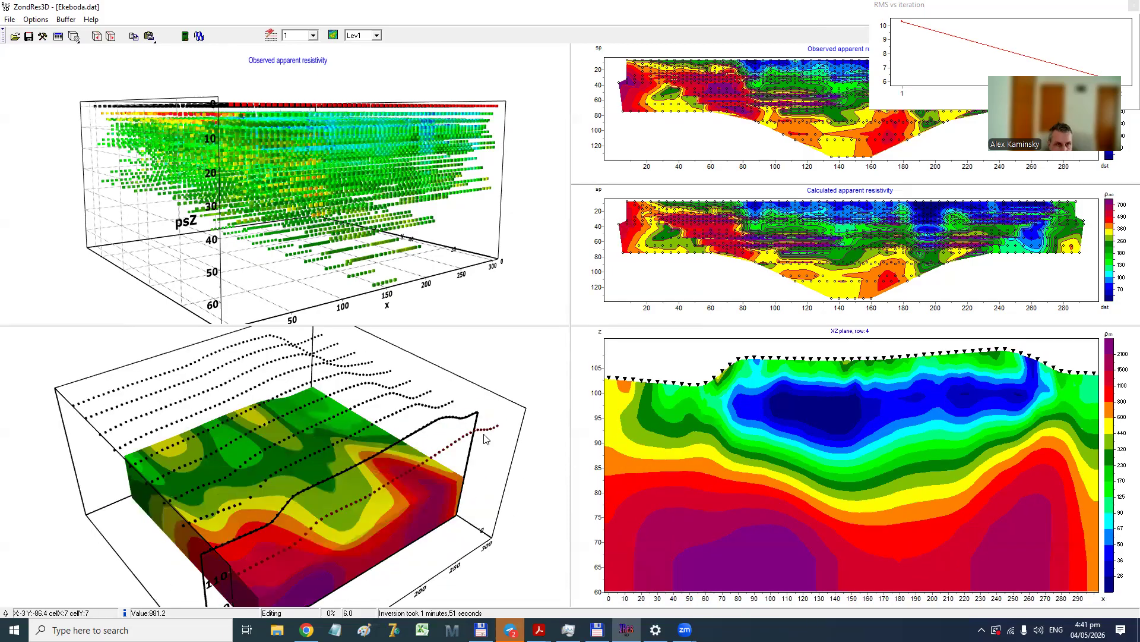
Open the Res3dinv file Burra_1966_res from the webinar folder.
left_click(15, 36)
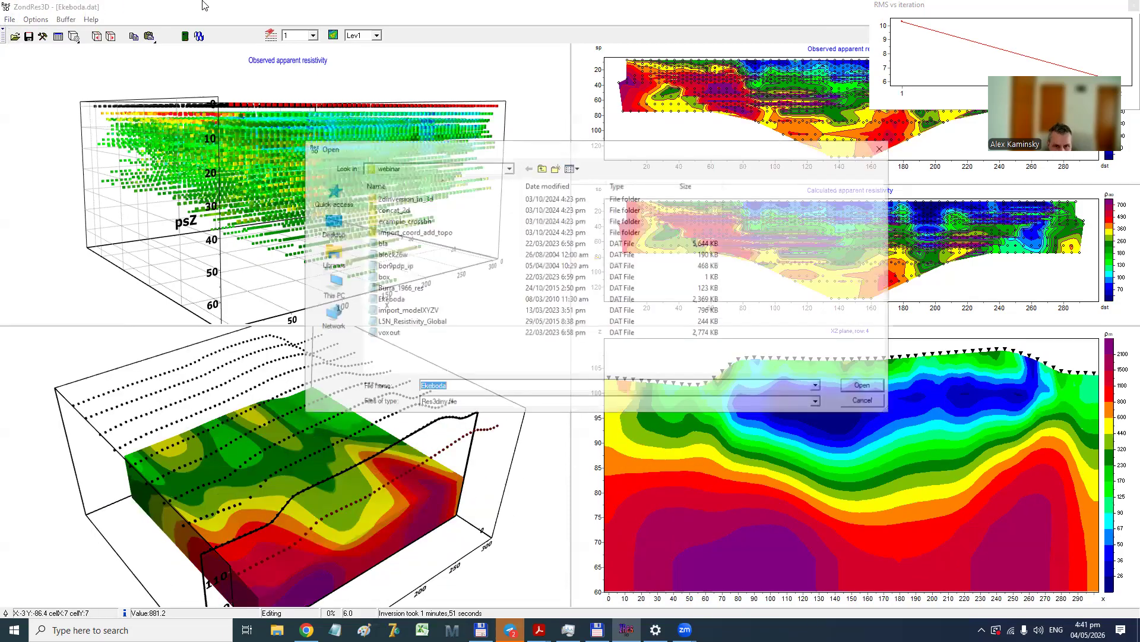
key("Escape")
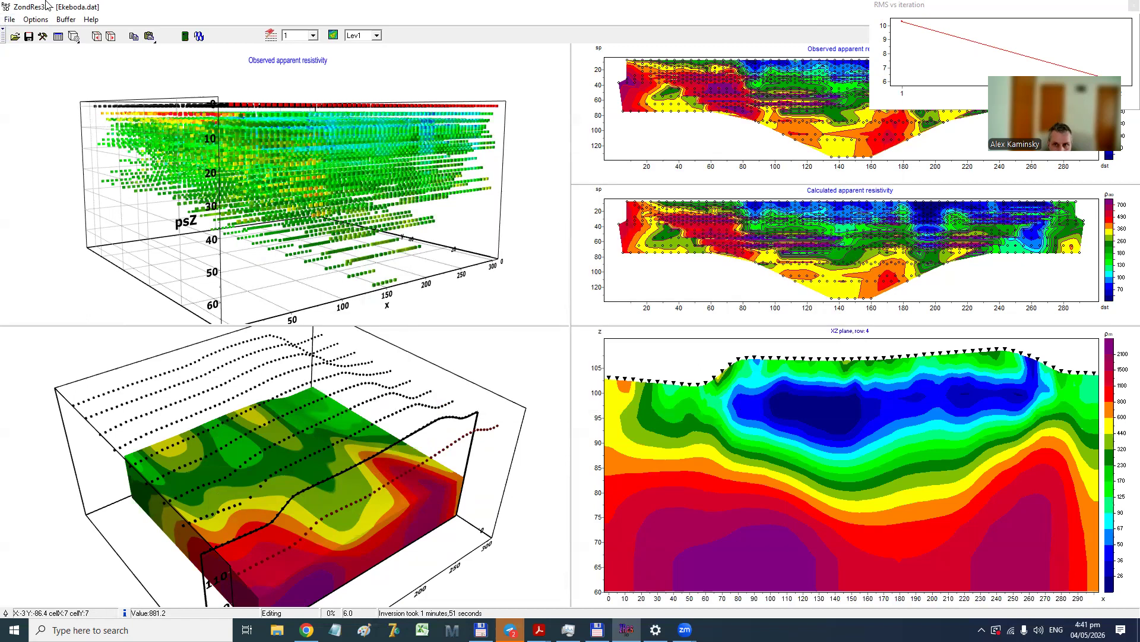
left_click(15, 36)
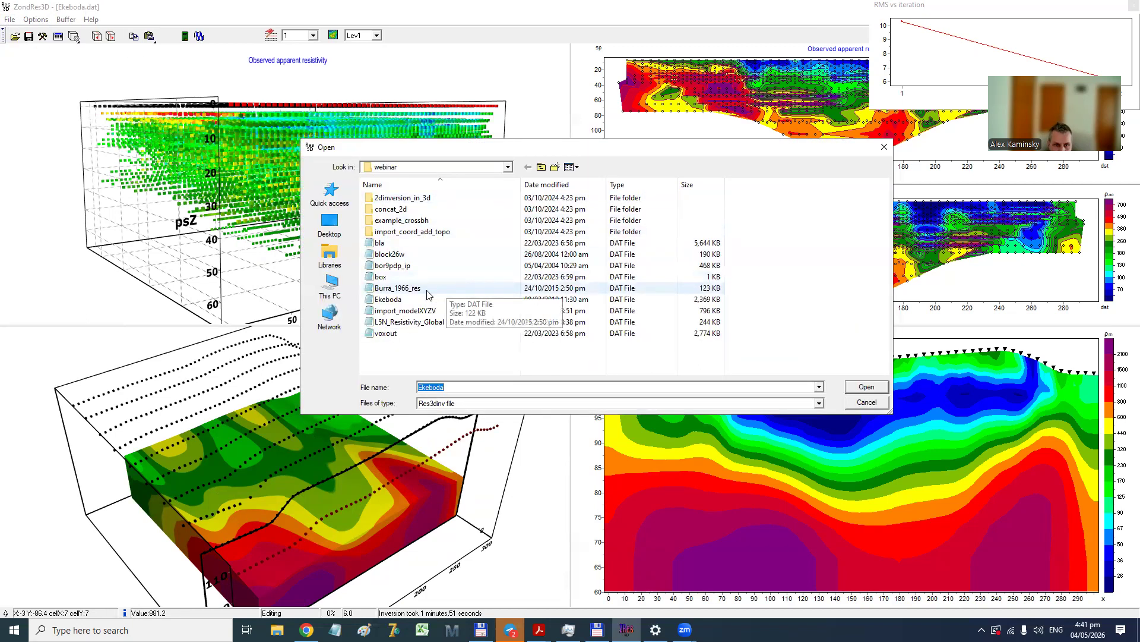
left_click(398, 288)
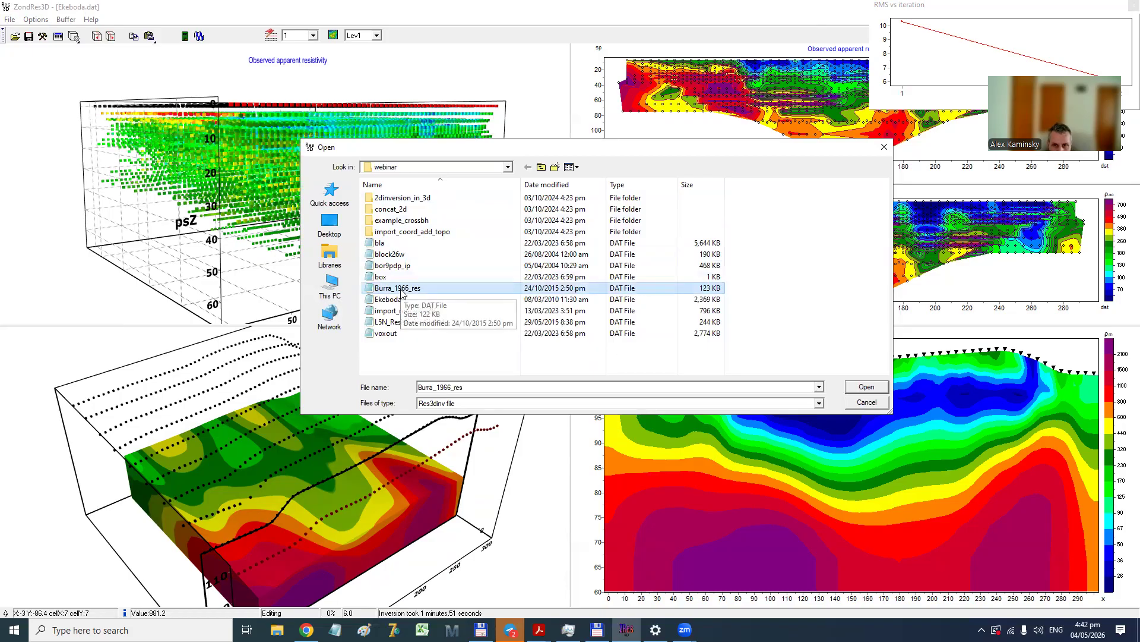
left_click(395, 291)
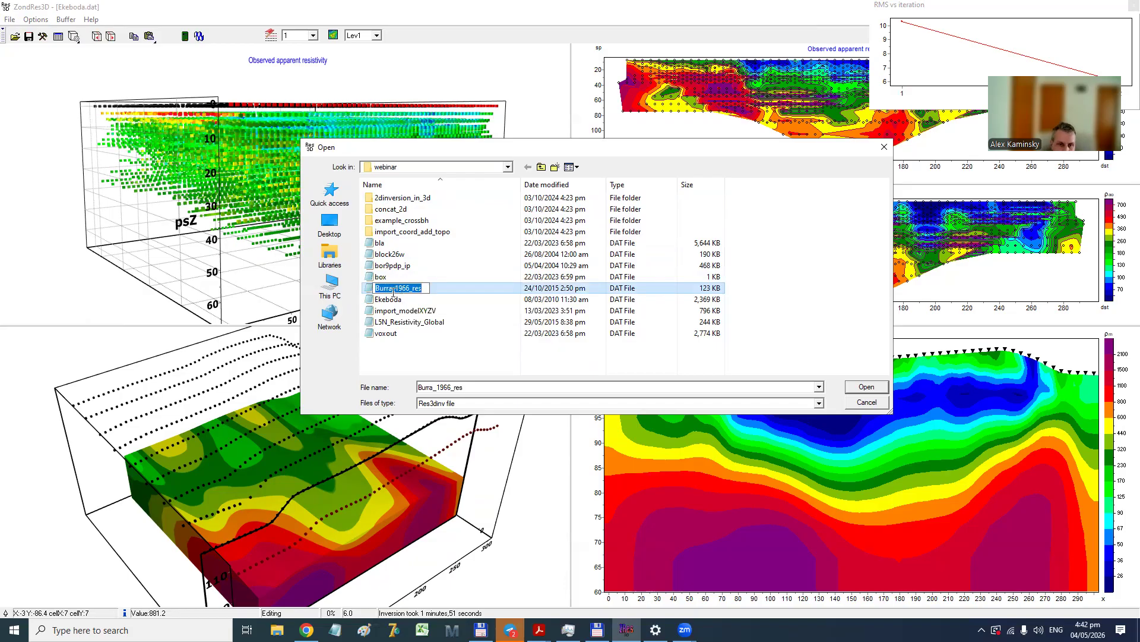
left_click(368, 291)
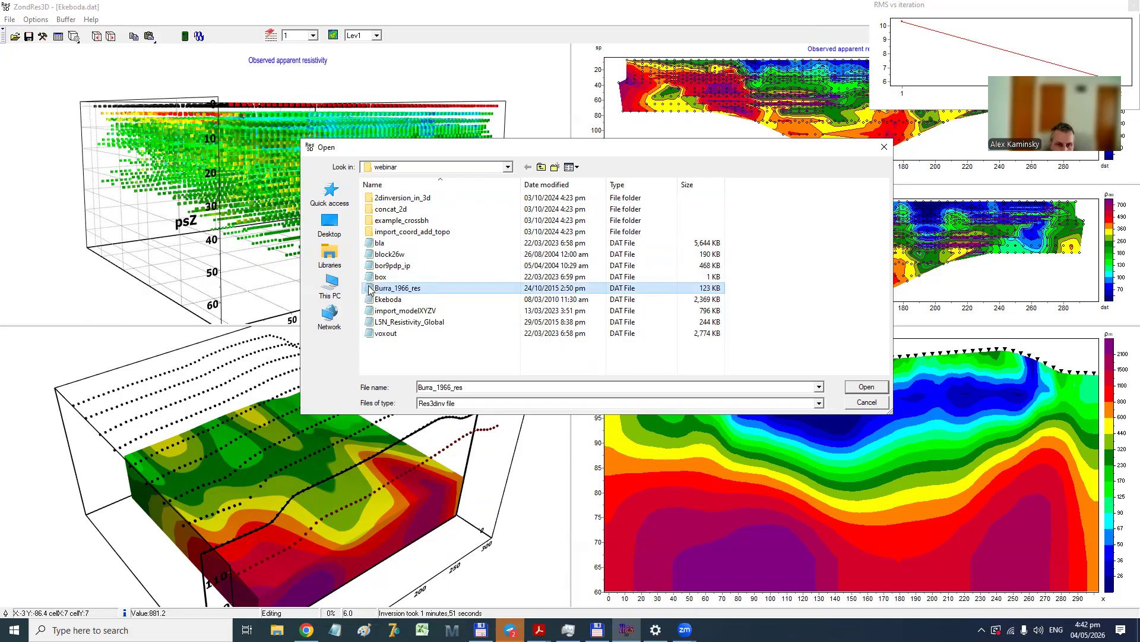
double_click(414, 289)
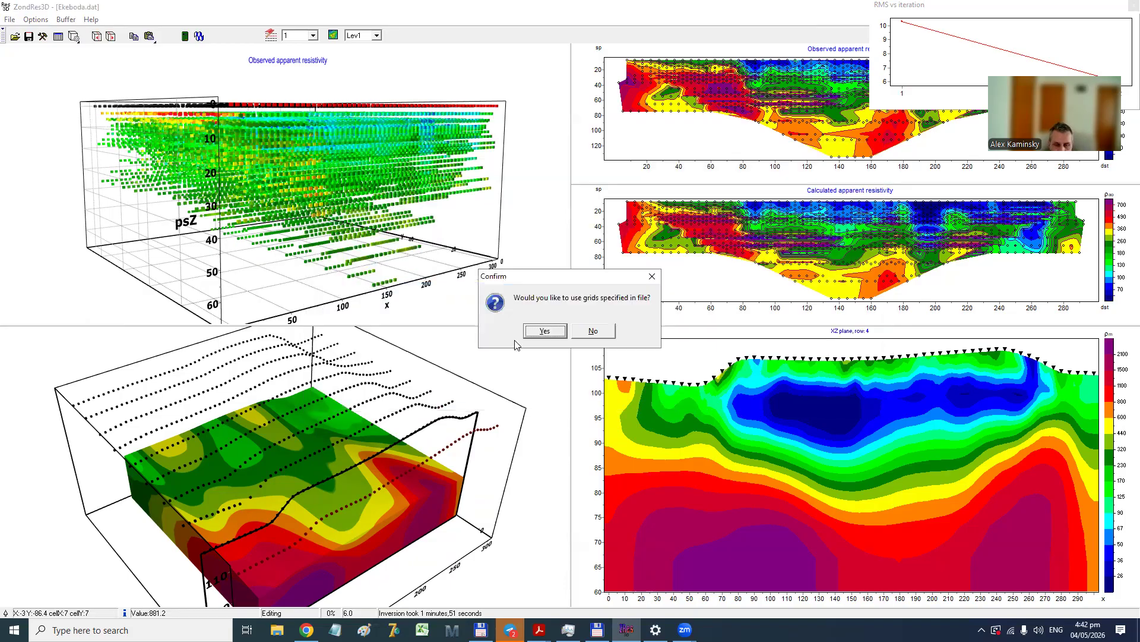
Decline the grids specified in the file, accept the line settings, and leave the suspicious topography points unfixed.
left_click(593, 331)
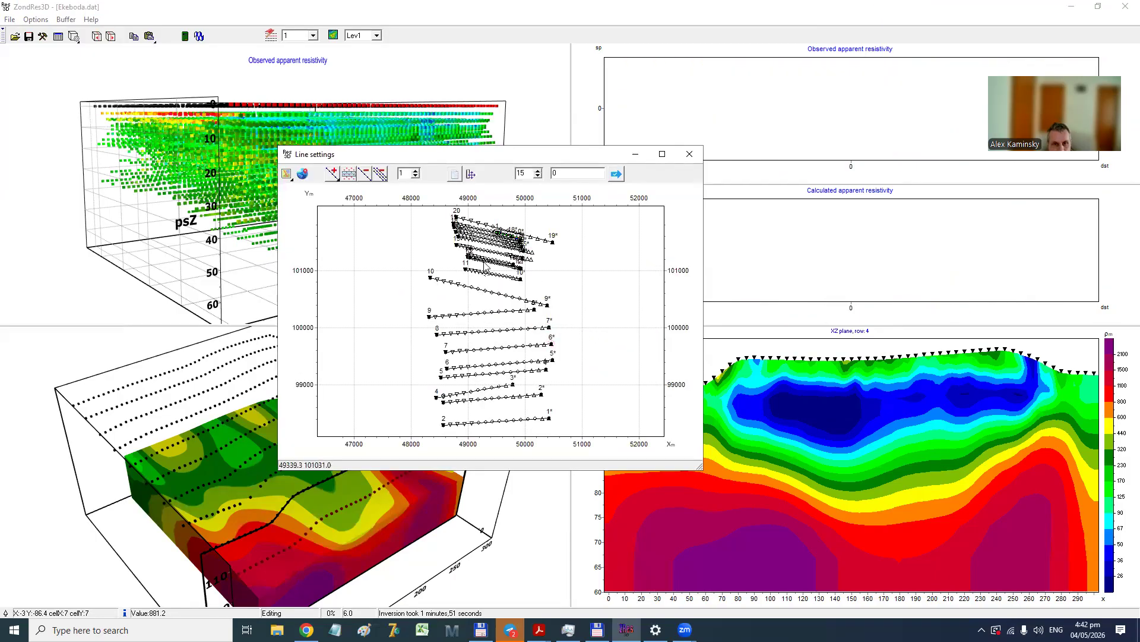
left_click(616, 174)
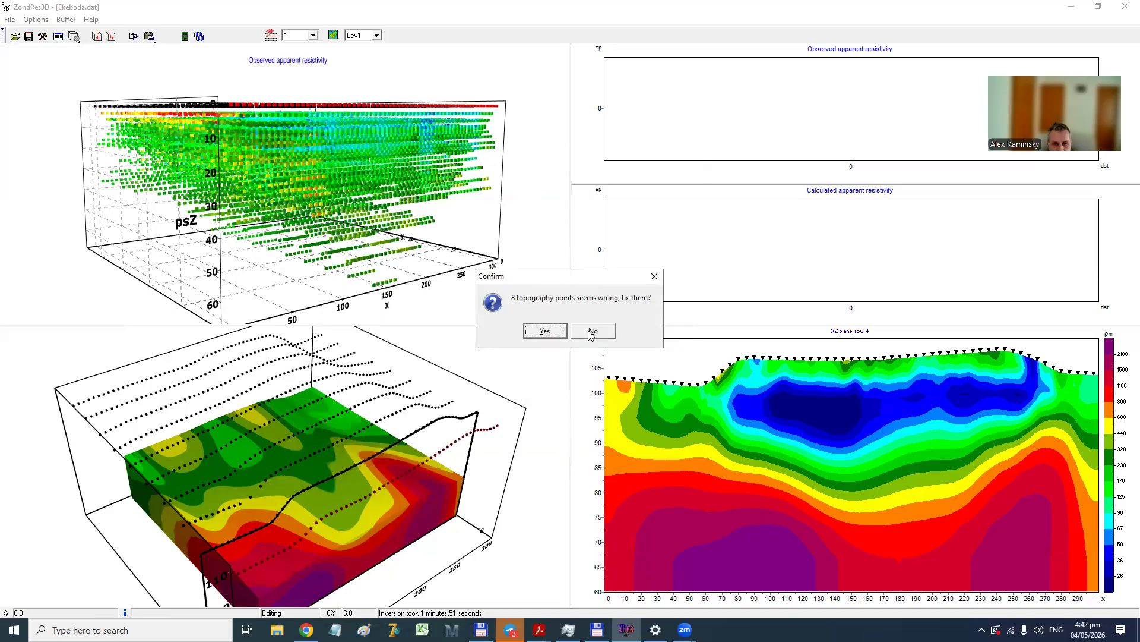
left_click(591, 333)
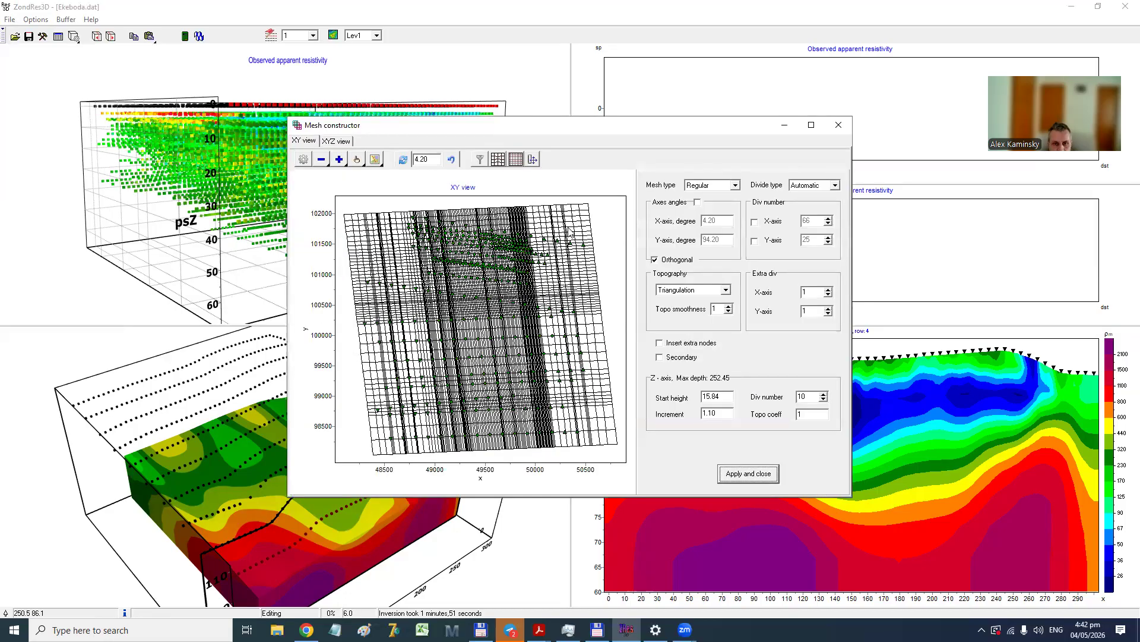
Rebuild the mesh as General type with 2 extra divisions along both the X and Y axes.
left_click(701, 189)
left_click(703, 209)
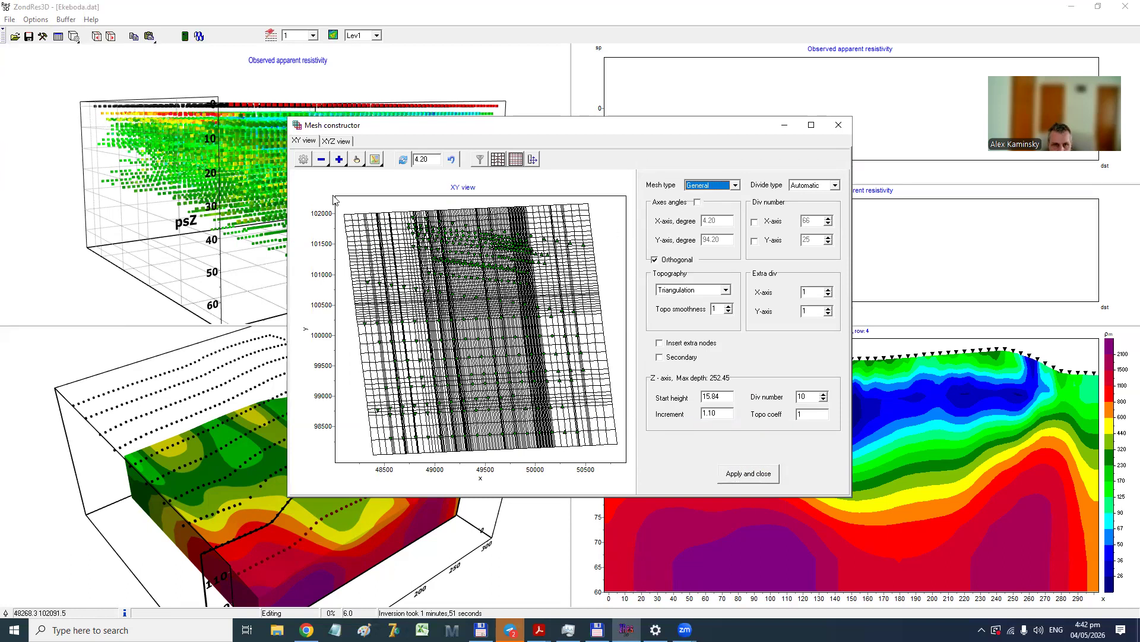
left_click(303, 159)
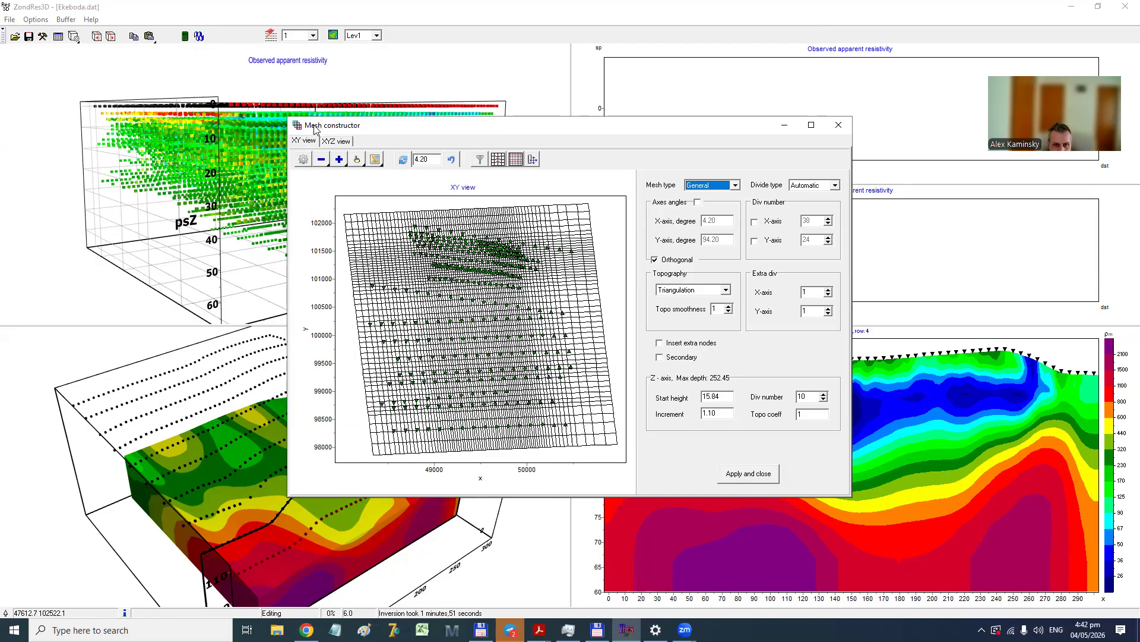
left_click(829, 289)
left_click(829, 308)
left_click(309, 161)
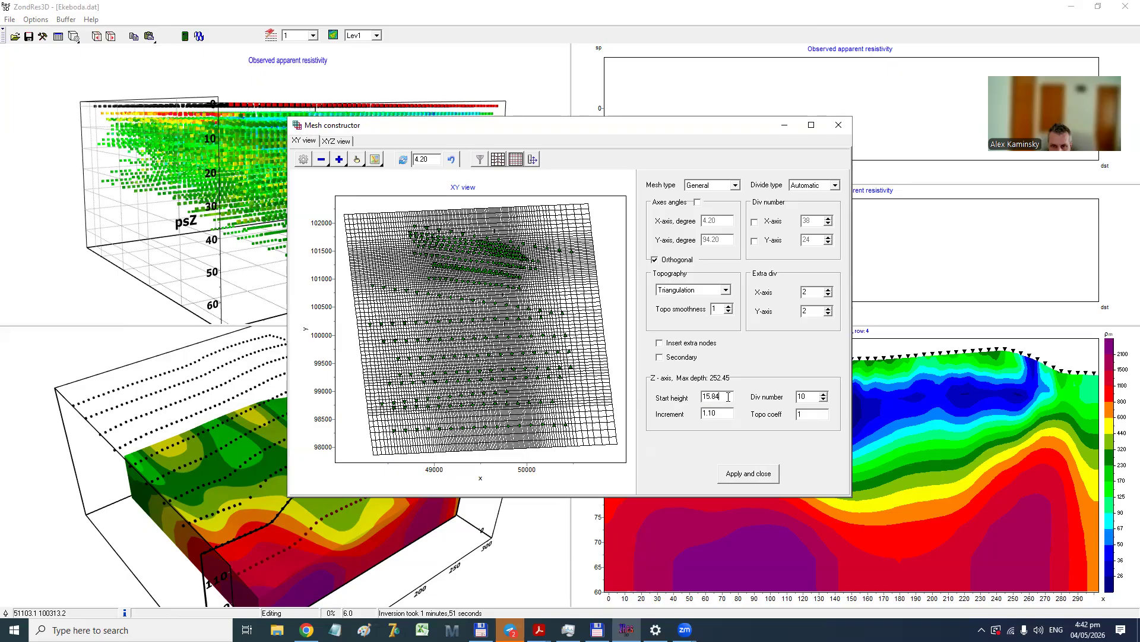
Set the Z-axis start height to 10 and increment to 1.2, and choose Krigging for the topography.
type("10")
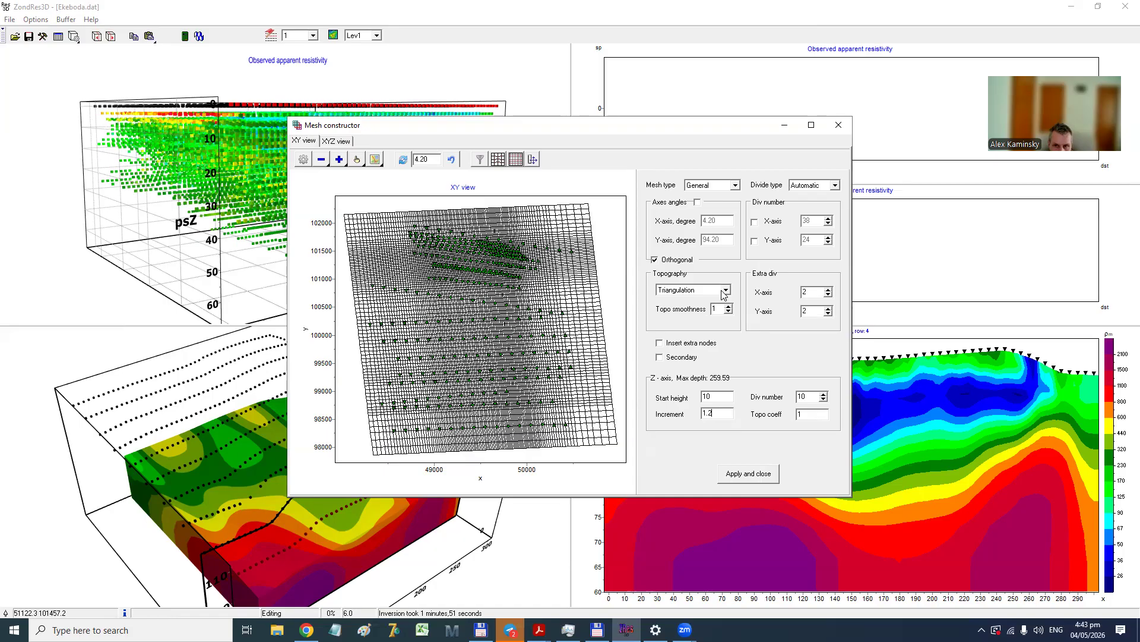
left_click(693, 292)
left_click(689, 308)
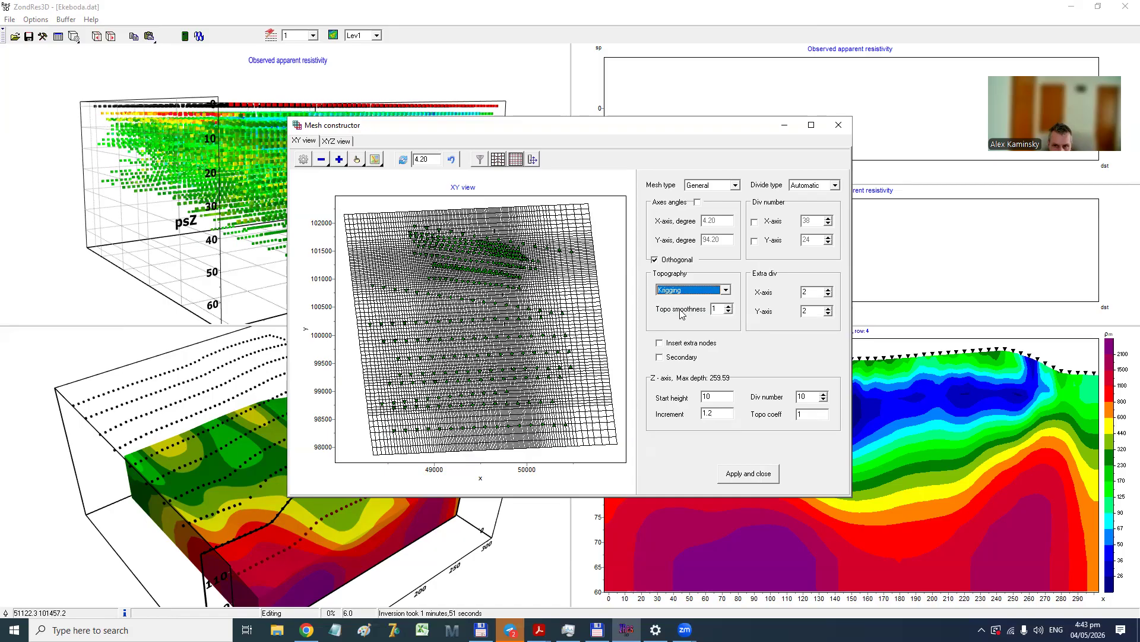
Set the topography smoothness to 2, check the mesh in 3D, and apply it to the Burra_1966_res model.
left_click(729, 307)
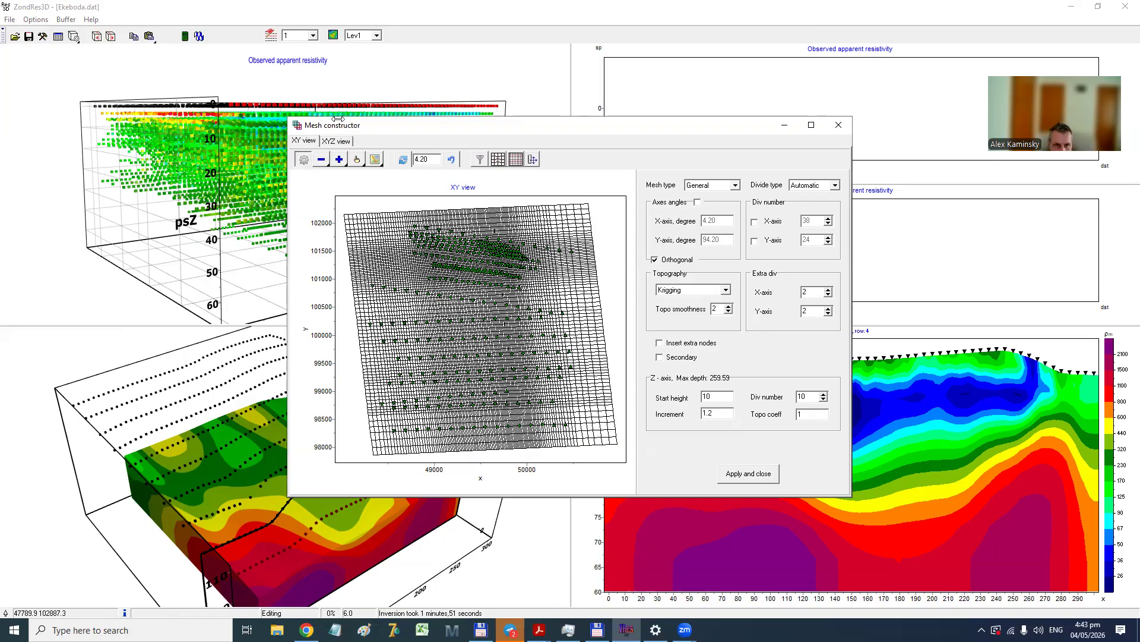
left_click(335, 143)
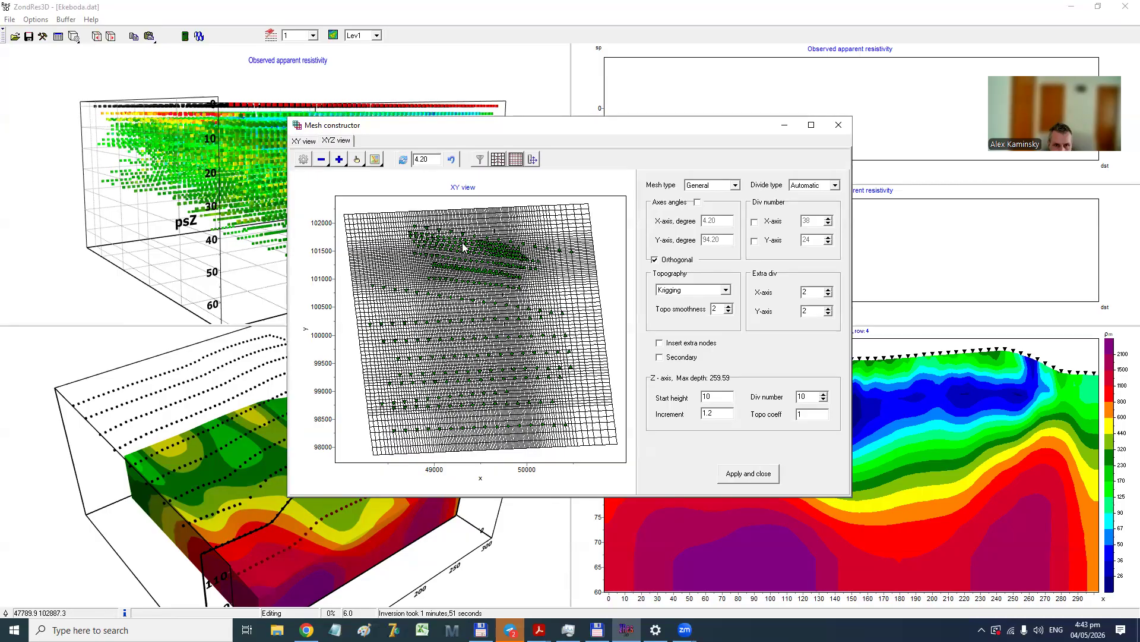
left_click_drag(520, 382, 403, 193)
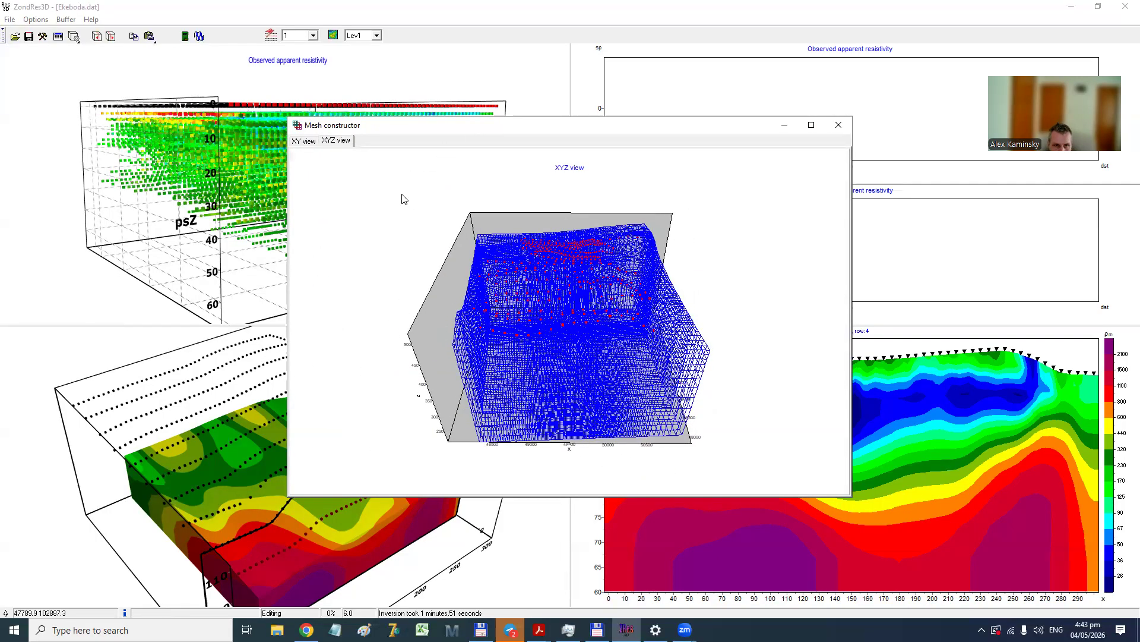
left_click(305, 142)
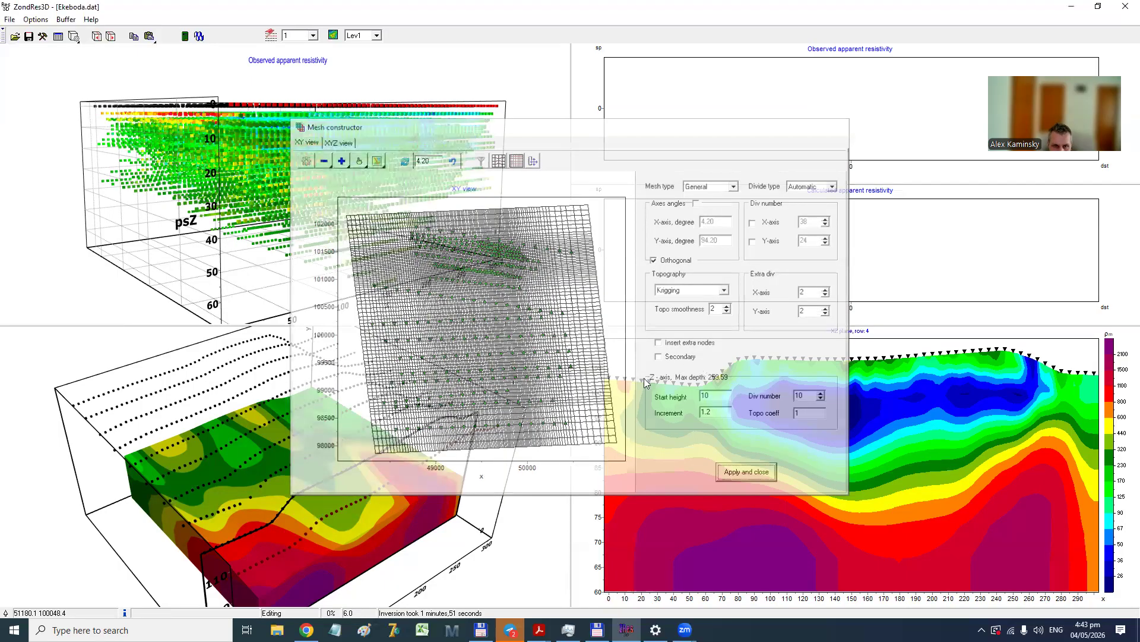
left_click(594, 330)
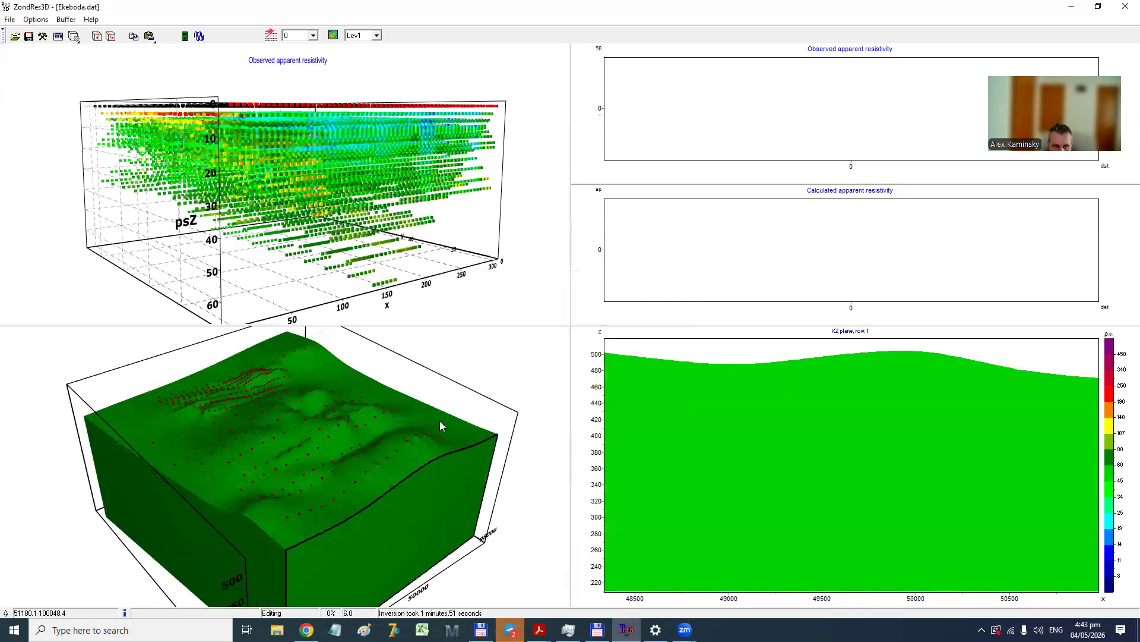
Examine the starting model's terrain surface and the observed apparent resistivity points from several angles.
left_click_drag(567, 529, 380, 481)
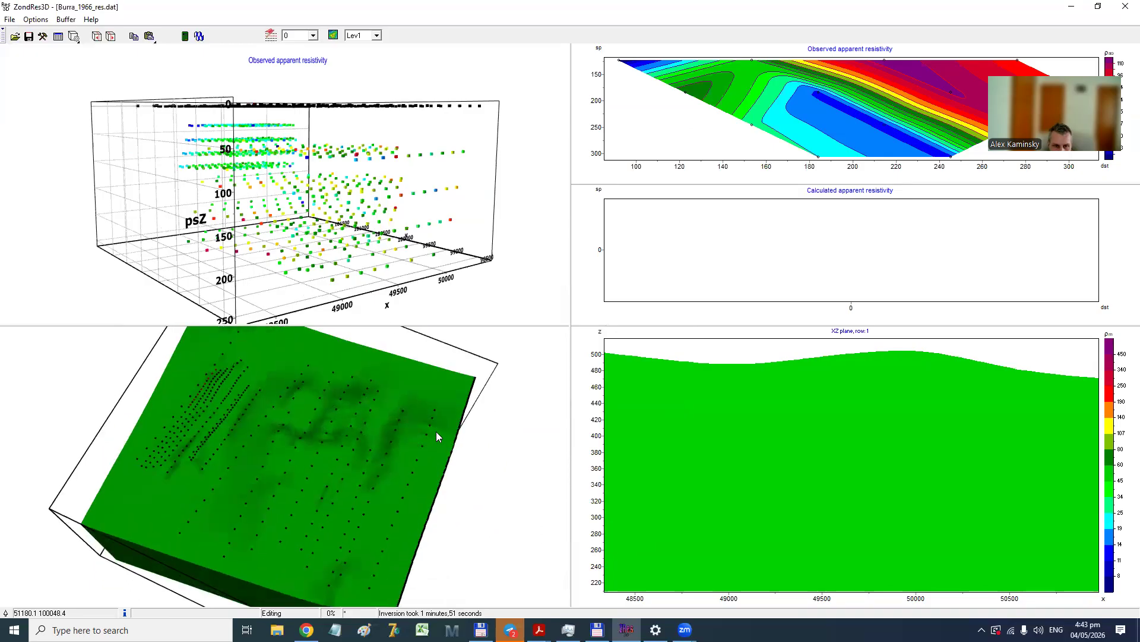
left_click_drag(387, 447, 242, 414)
left_click_drag(300, 444, 466, 469)
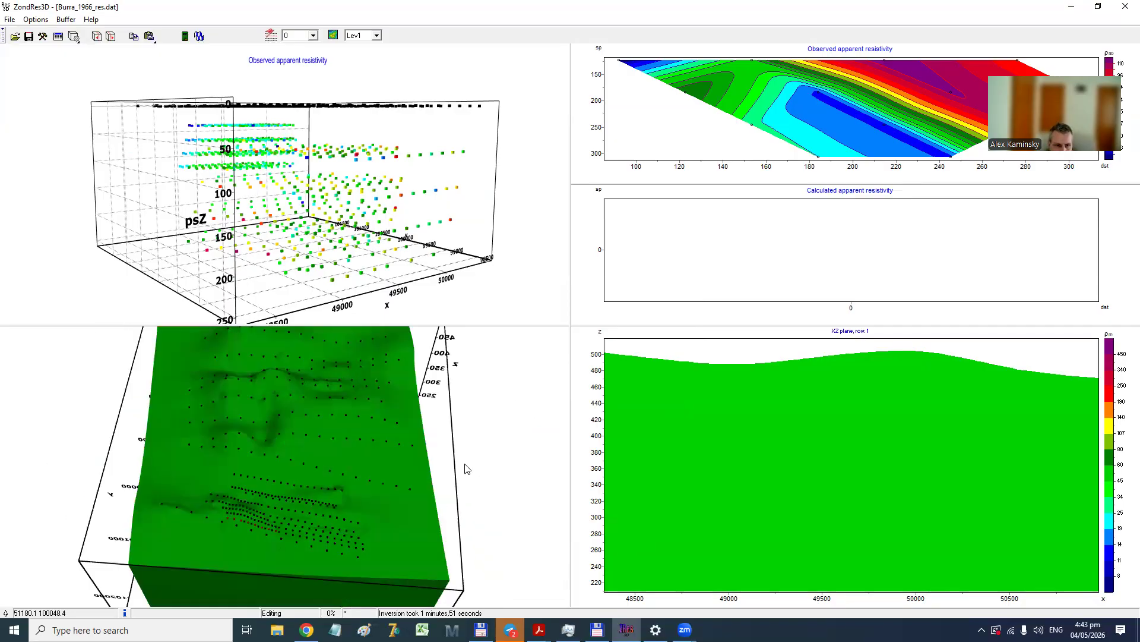
left_click_drag(173, 454, 350, 477)
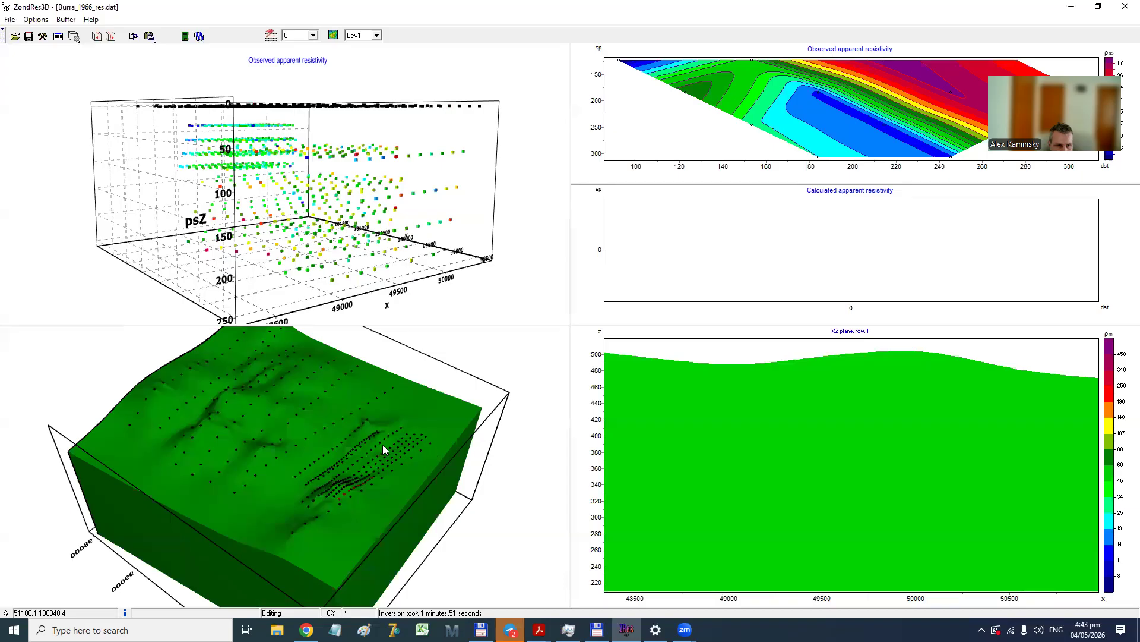
left_click_drag(244, 324, 309, 324)
left_click_drag(419, 232, 262, 170)
left_click_drag(286, 242, 323, 416)
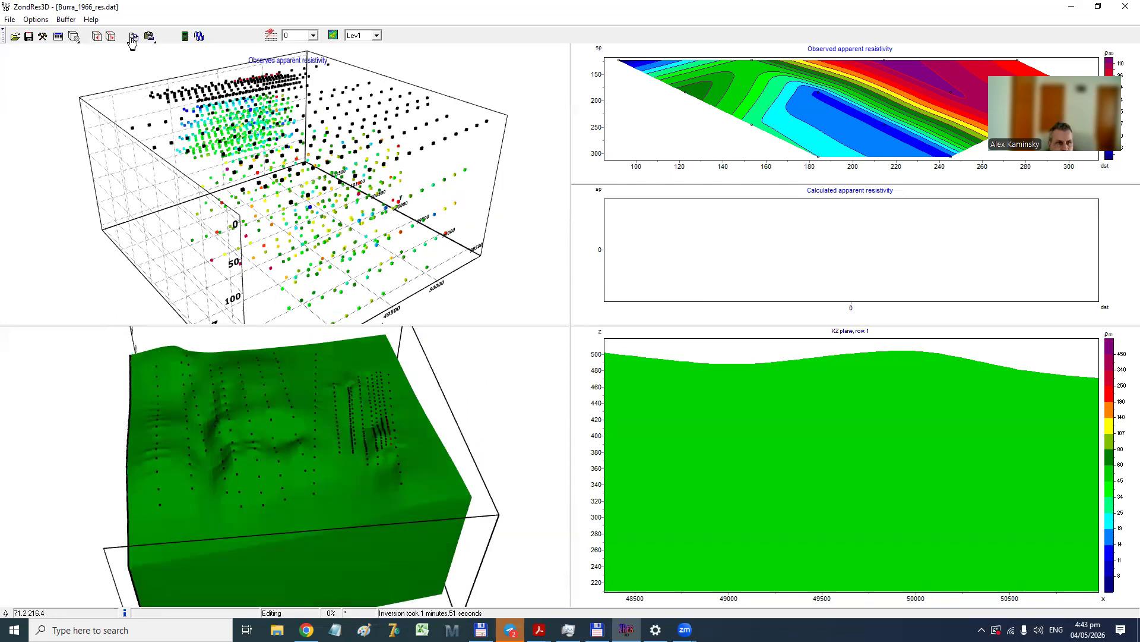
Start the inversion of the Burra_1966_res data, leaving the 3D display settings as they are.
left_click(200, 37)
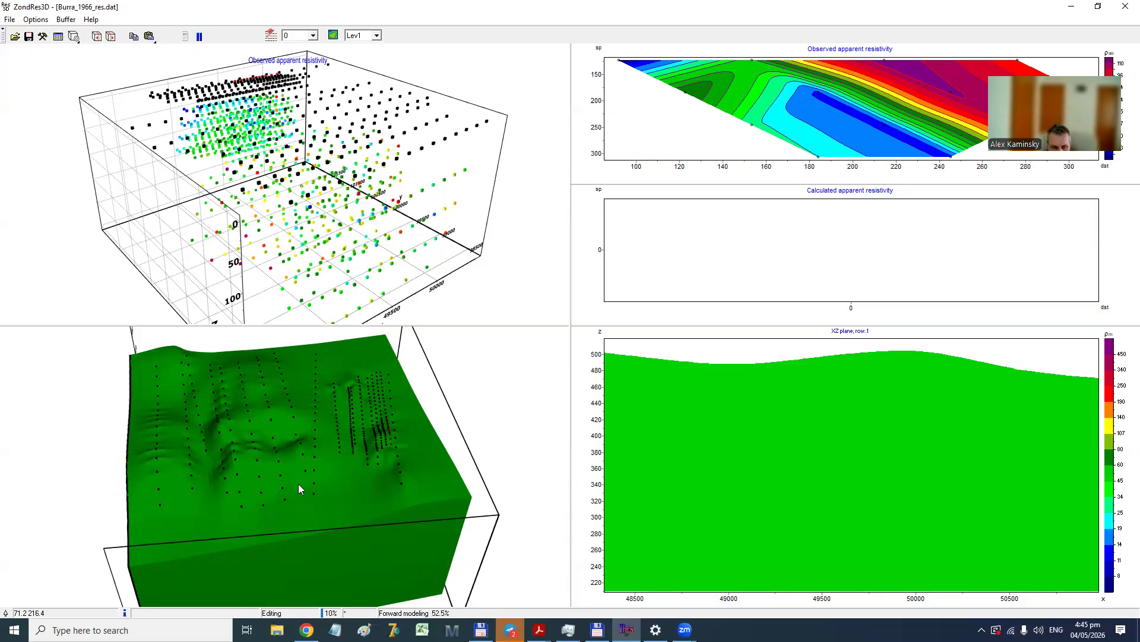
double_click(359, 421)
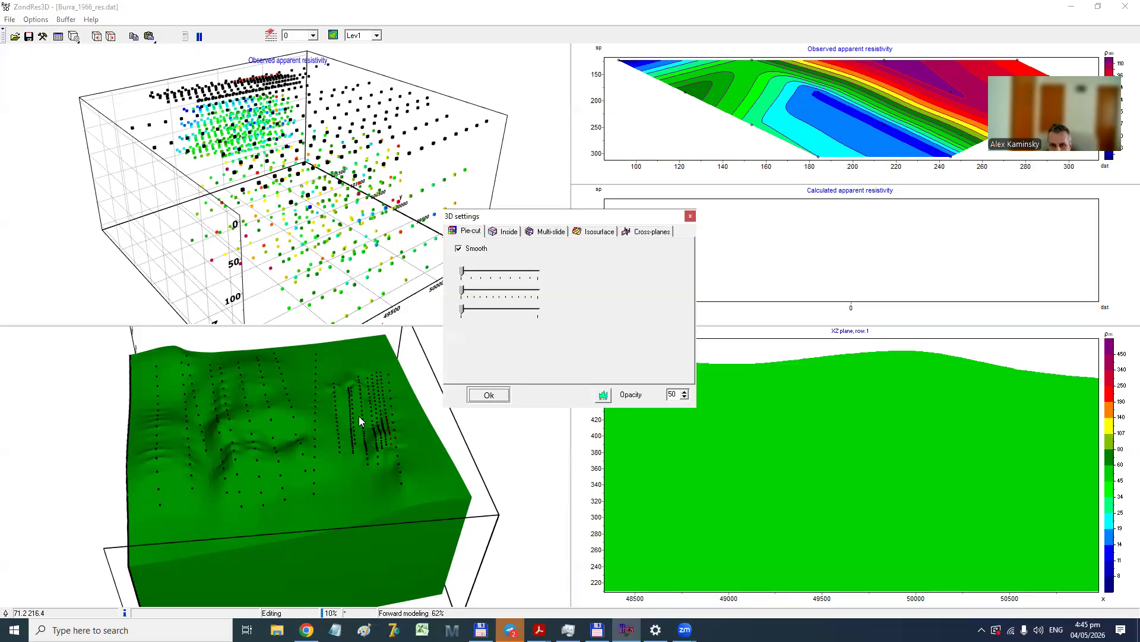
left_click(690, 217)
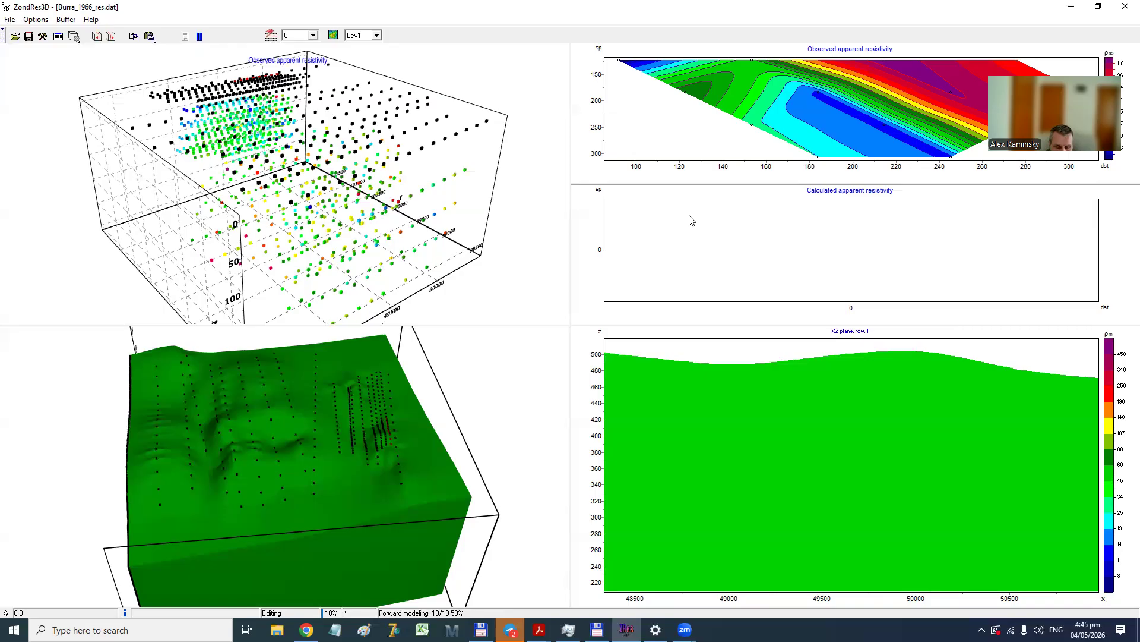
Step through the XZ sections of the inverted model while viewing it in 3D, and stop the inversion.
left_click_drag(325, 498, 420, 362)
scroll(721, 402, "down", 1)
scroll(720, 403, "down", 6)
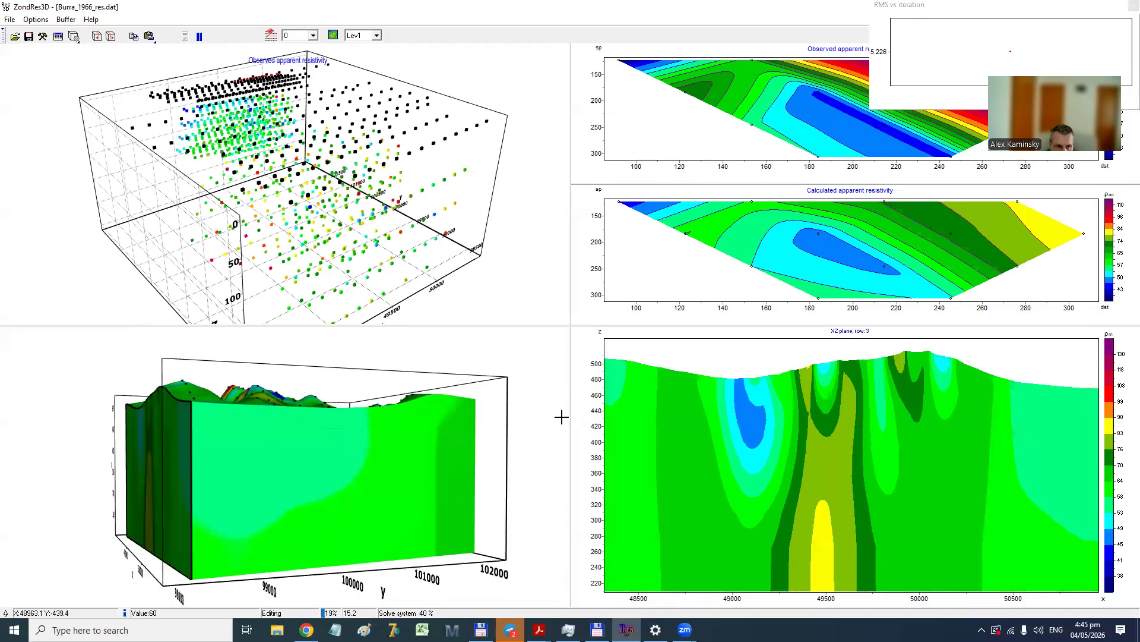
scroll(285, 471, "down", 2)
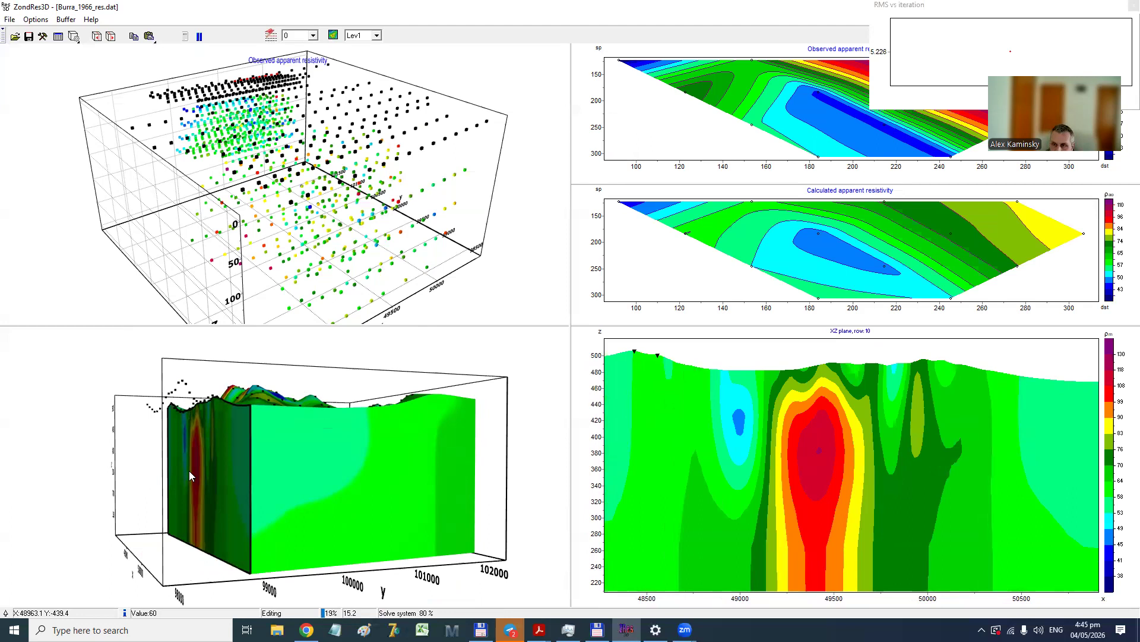
left_click_drag(261, 524, 486, 487)
scroll(733, 455, "up", 4)
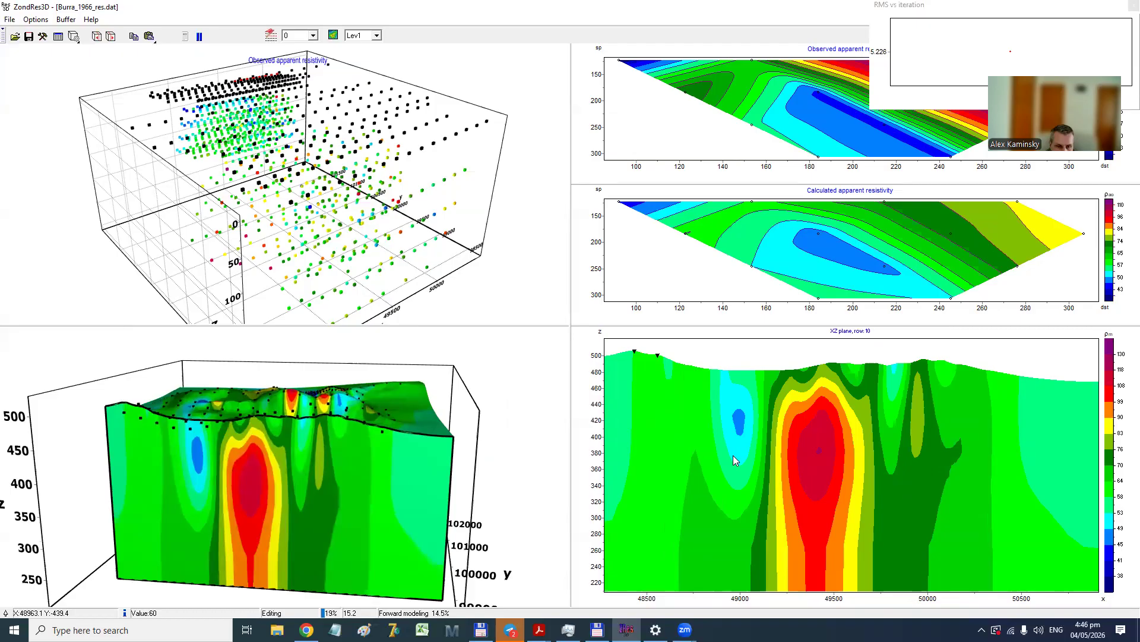
scroll(724, 449, "up", 4)
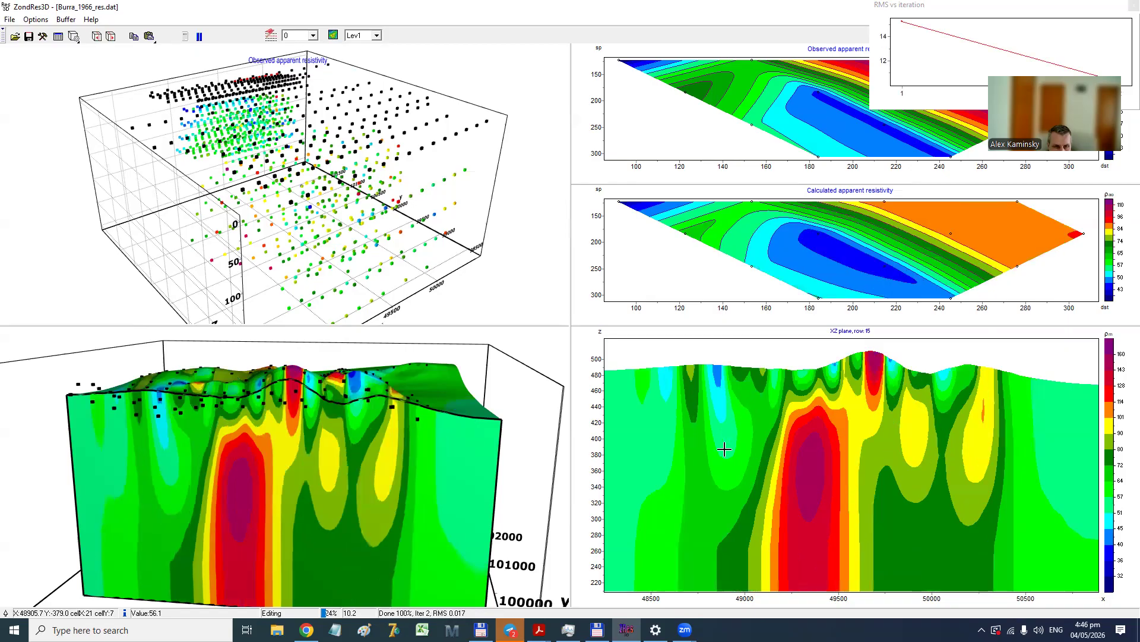
left_click(199, 37)
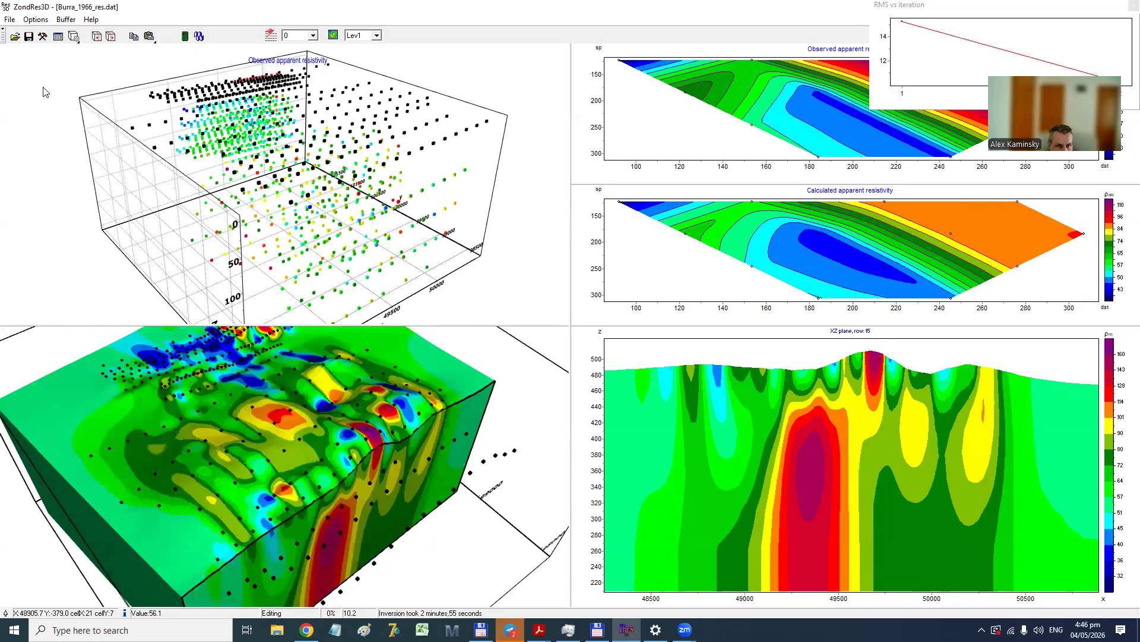
Open the Res3dinv file L5N_Resistivity_Global, accepting its line settings and leaving the suspicious topography points unfixed.
left_click(16, 38)
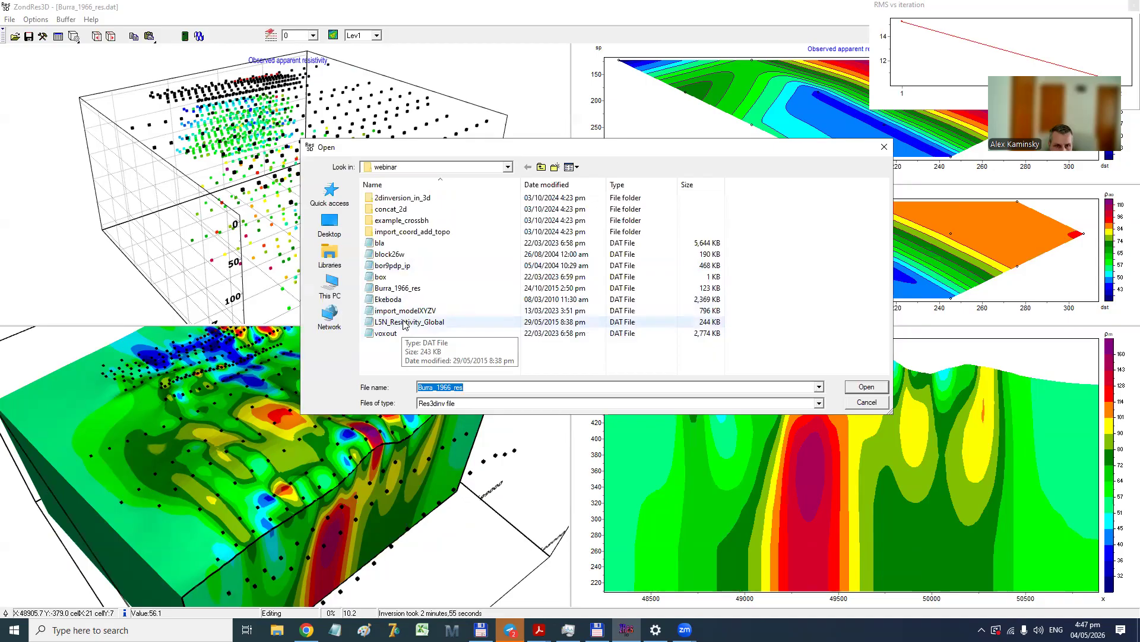
double_click(404, 323)
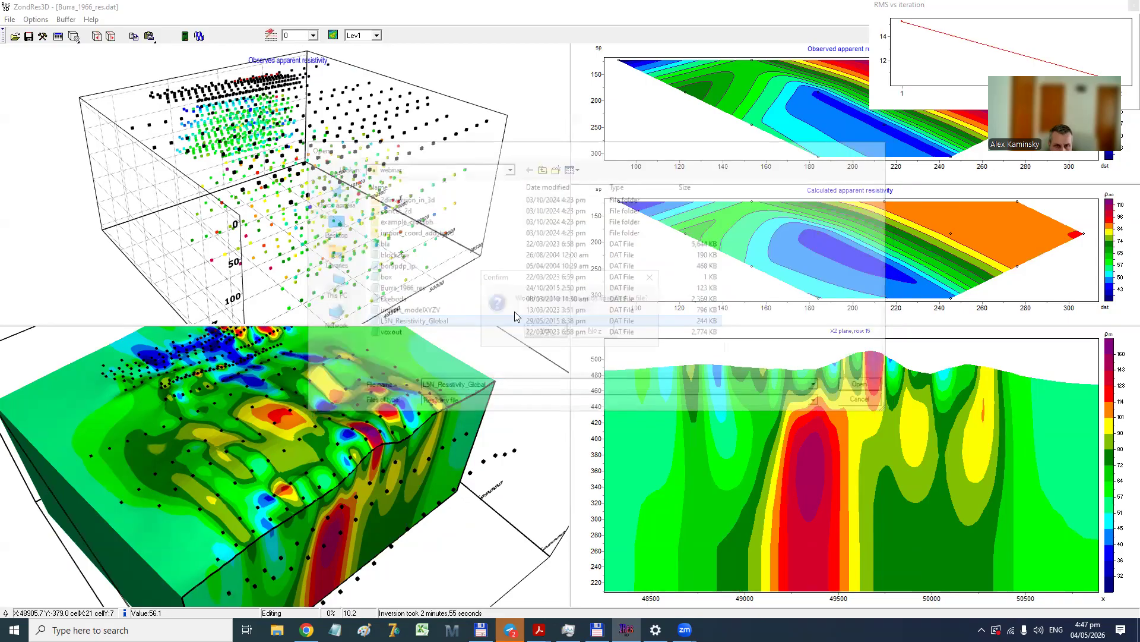
left_click(609, 333)
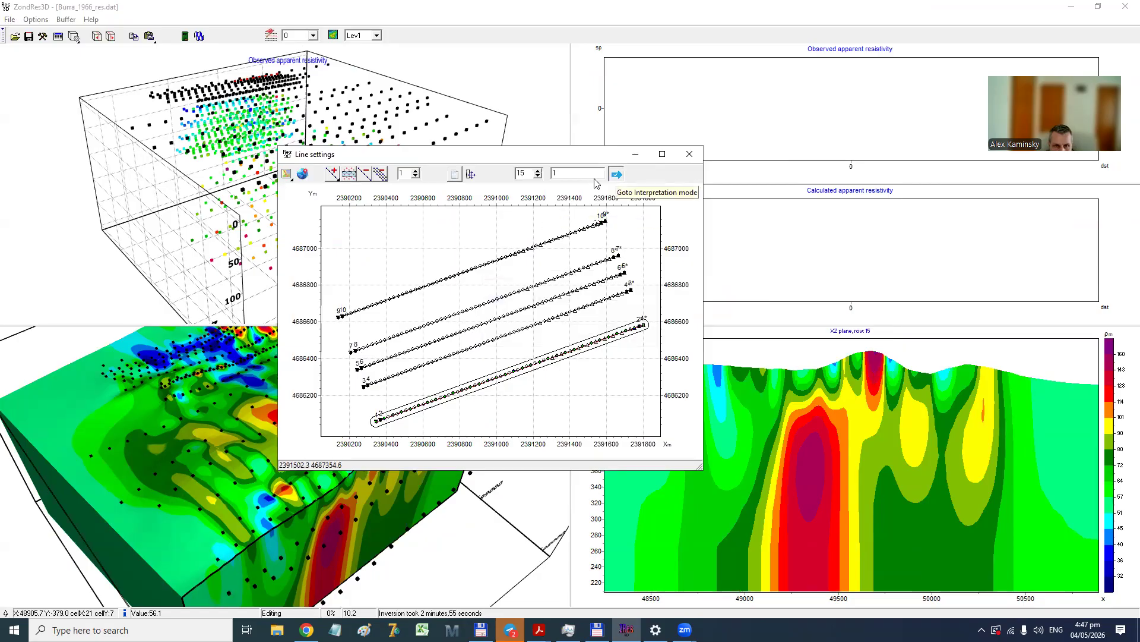
left_click(616, 174)
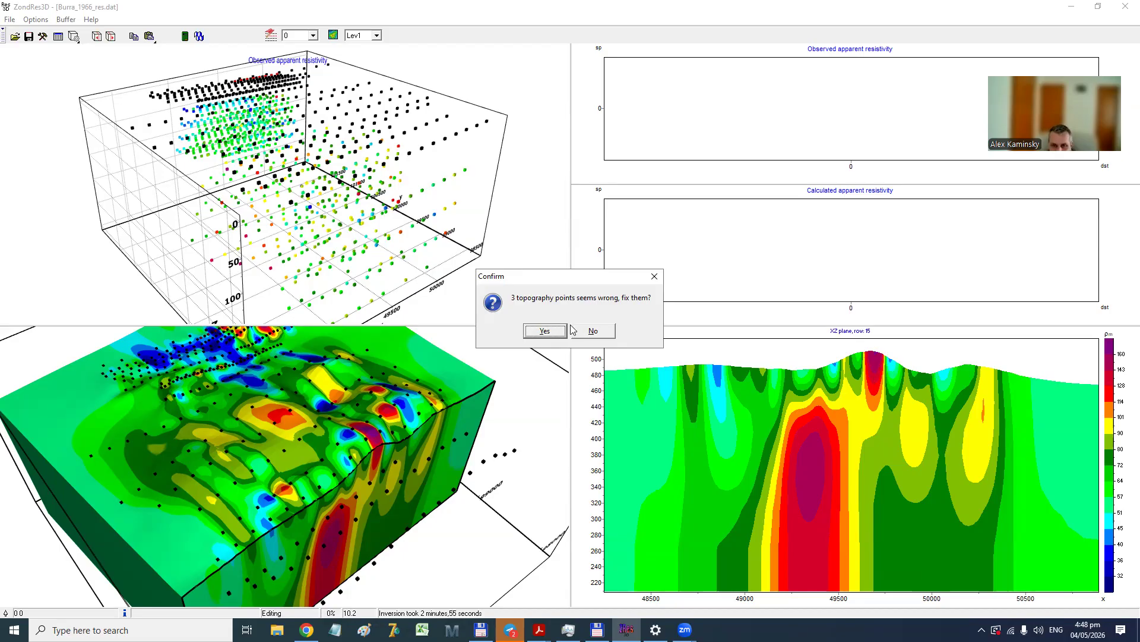
left_click(592, 332)
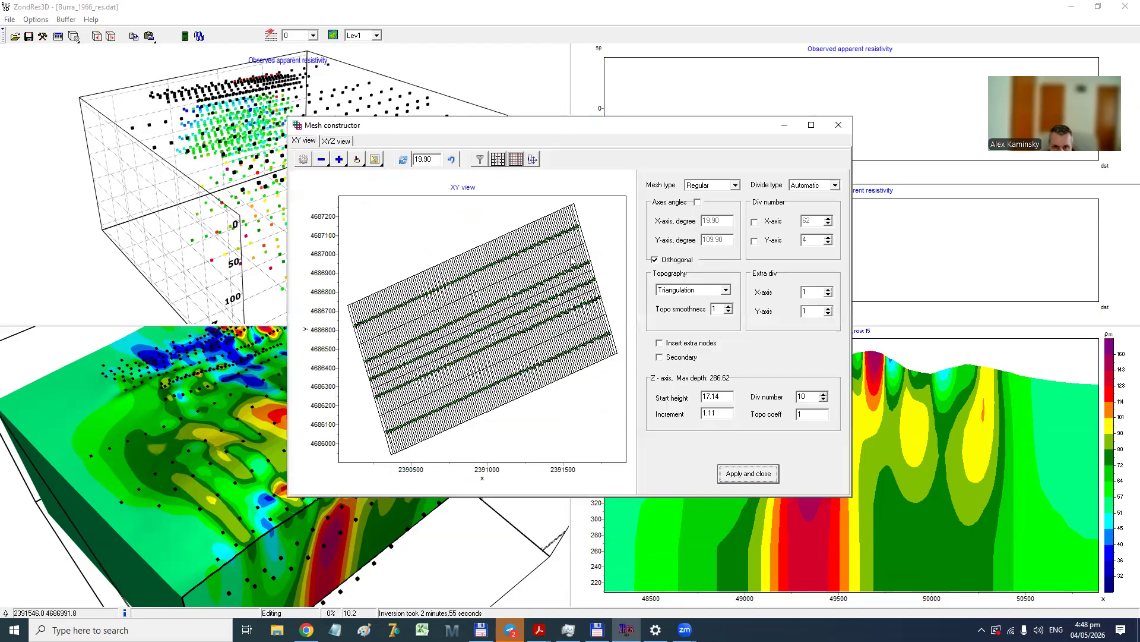
Rebuild the mesh with 4 extra divisions along the Y axis and Krigging topography, and apply it.
left_click(828, 308)
left_click(827, 308)
left_click(828, 308)
left_click(302, 157)
left_click(674, 291)
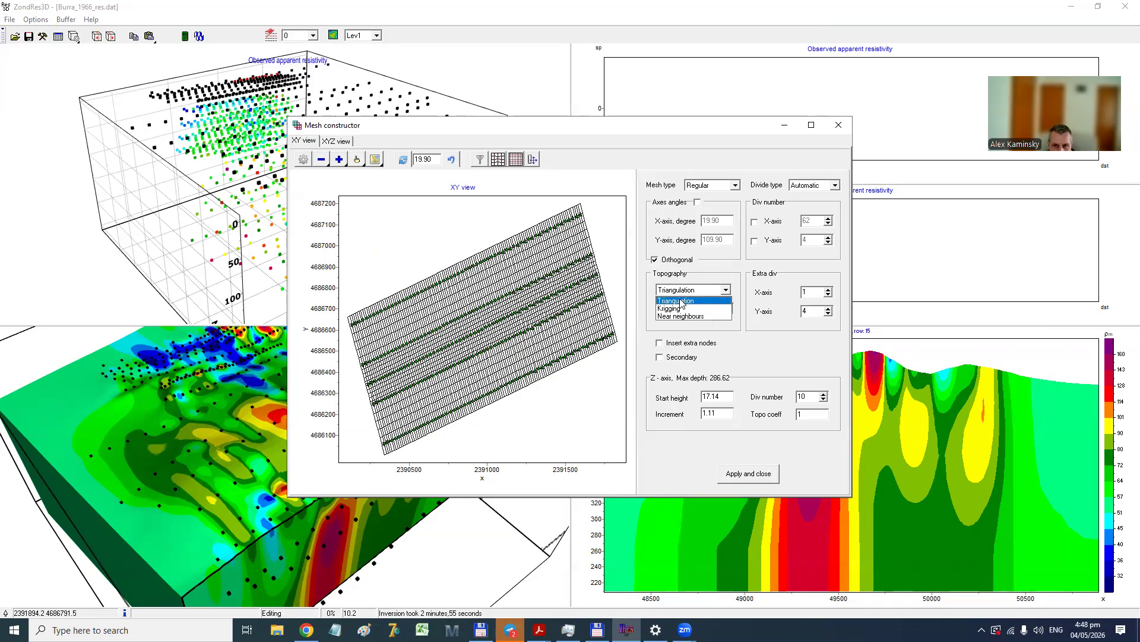
left_click(683, 309)
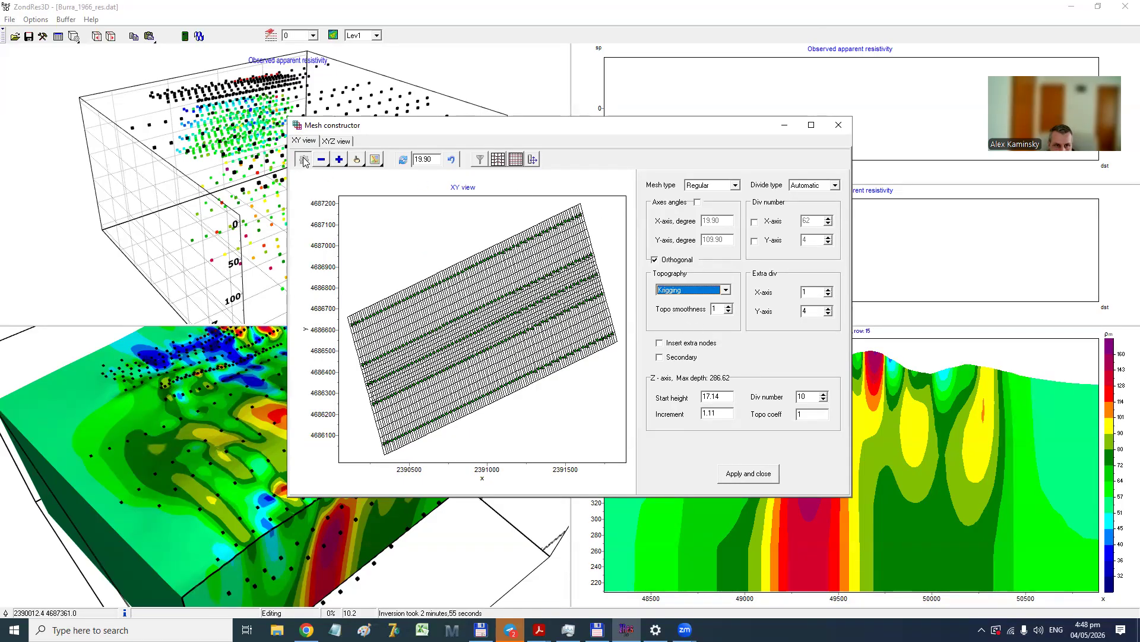
left_click(749, 474)
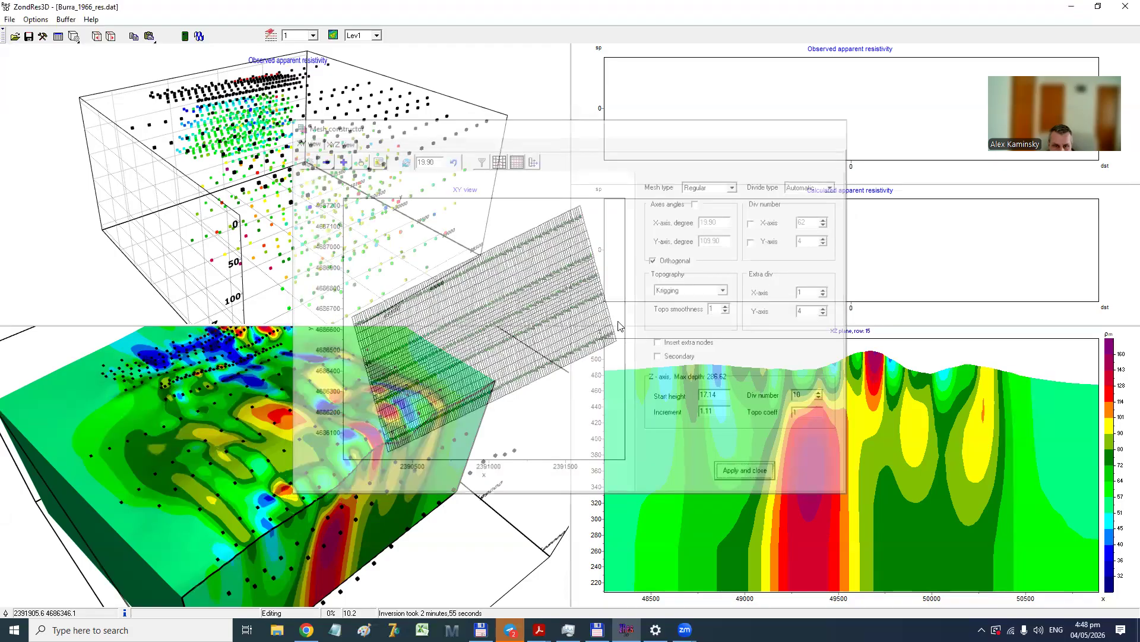
left_click(608, 337)
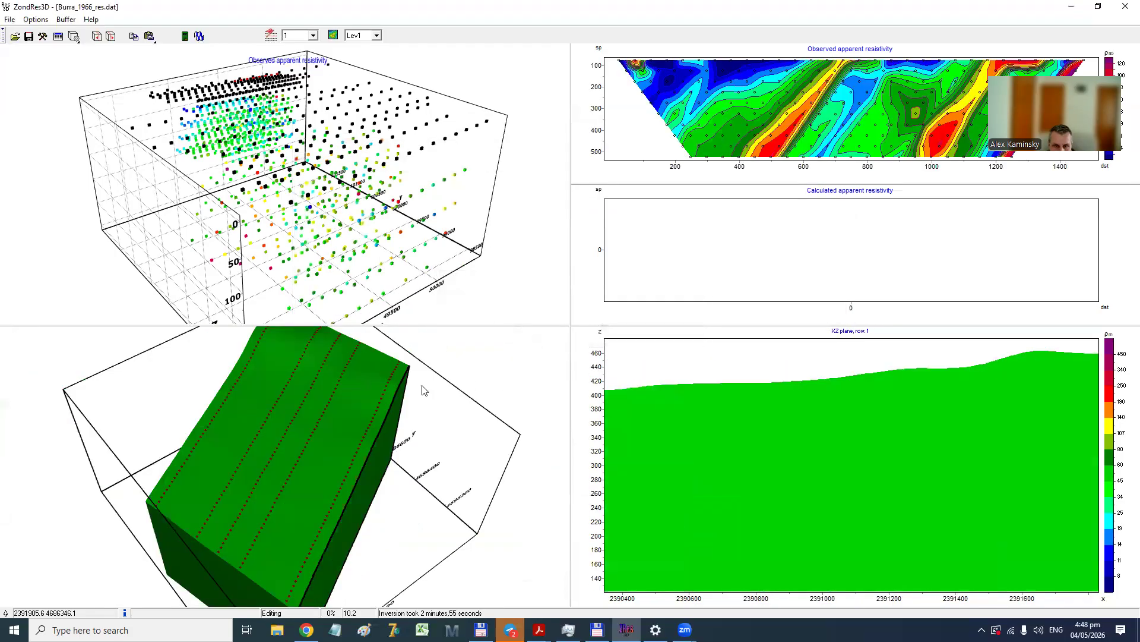
Turn off smooth rendering in the 3D model's pie-cut settings to display the mesh cells.
left_click_drag(273, 344, 341, 503)
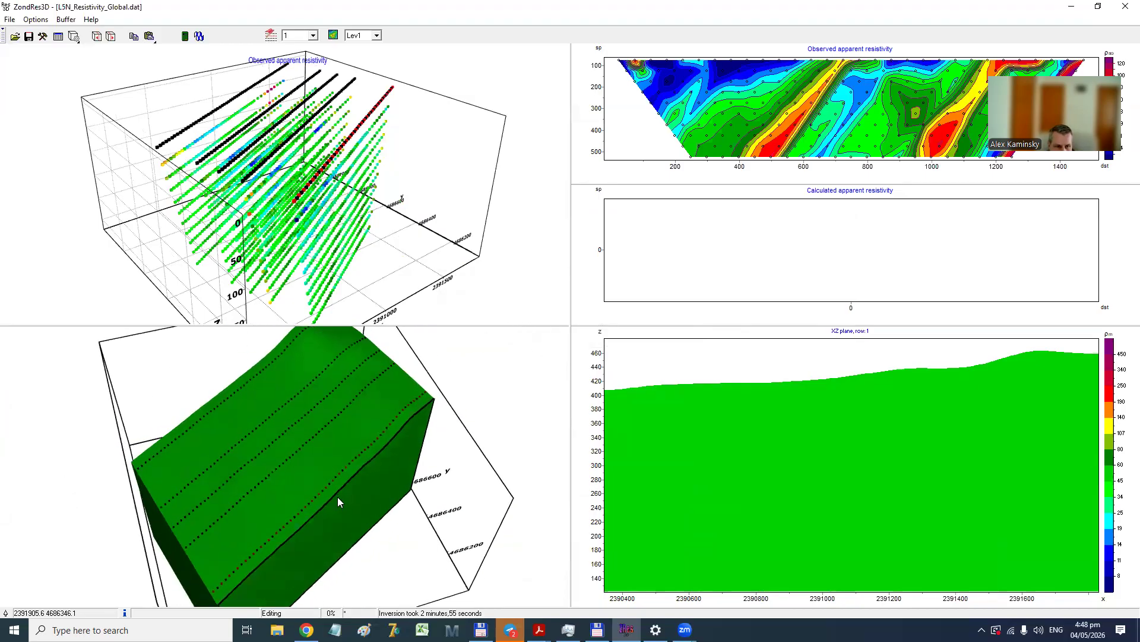
double_click(512, 343)
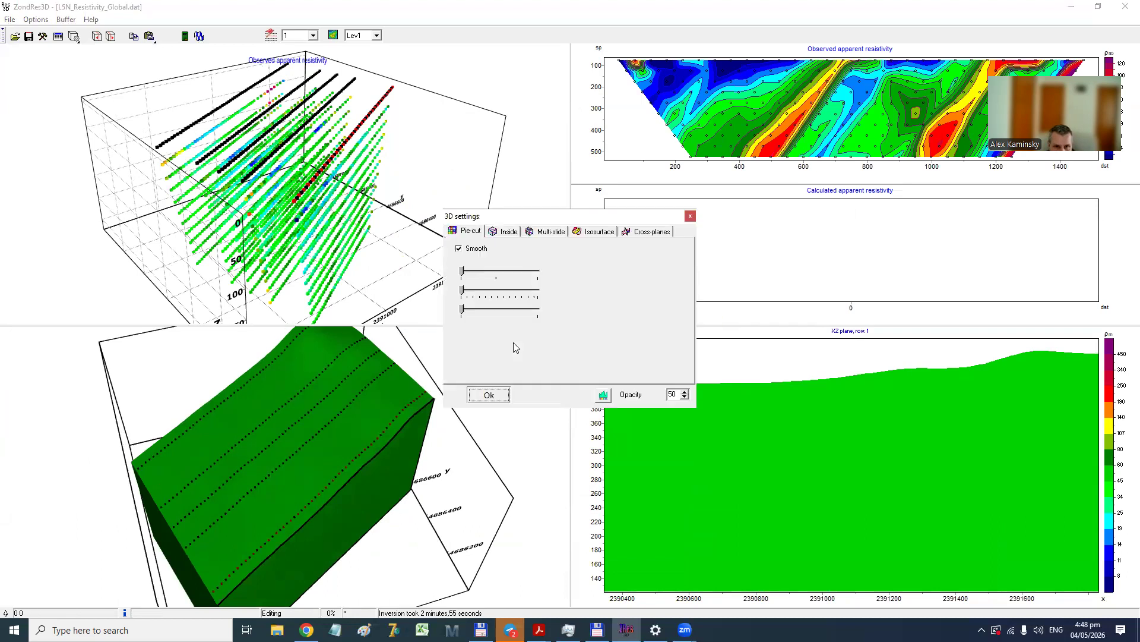
left_click(464, 250)
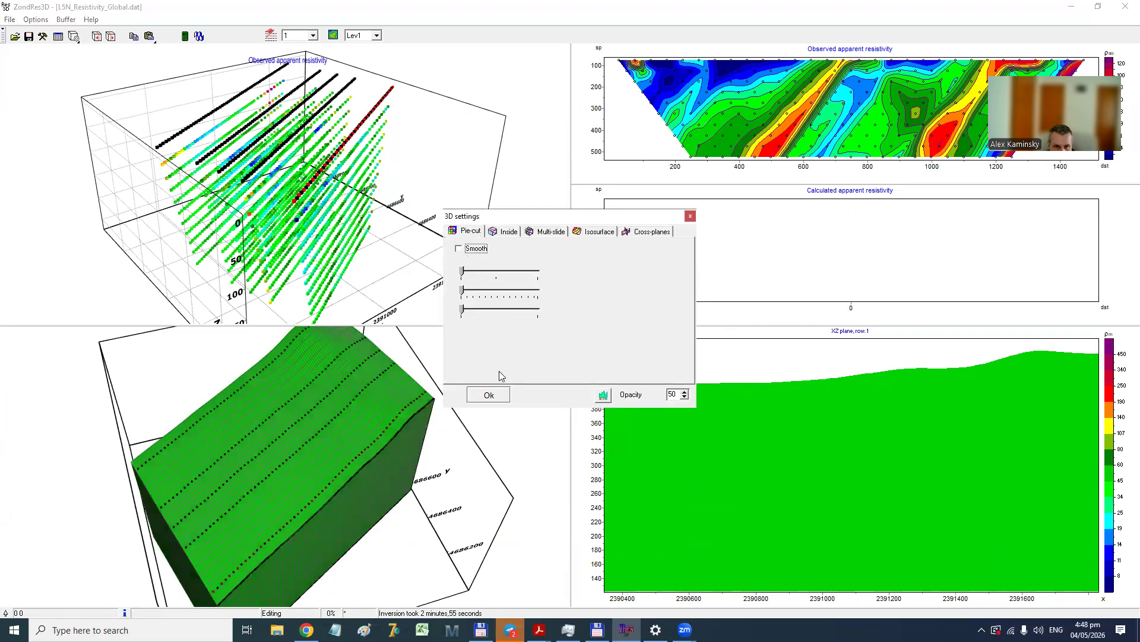
left_click(491, 395)
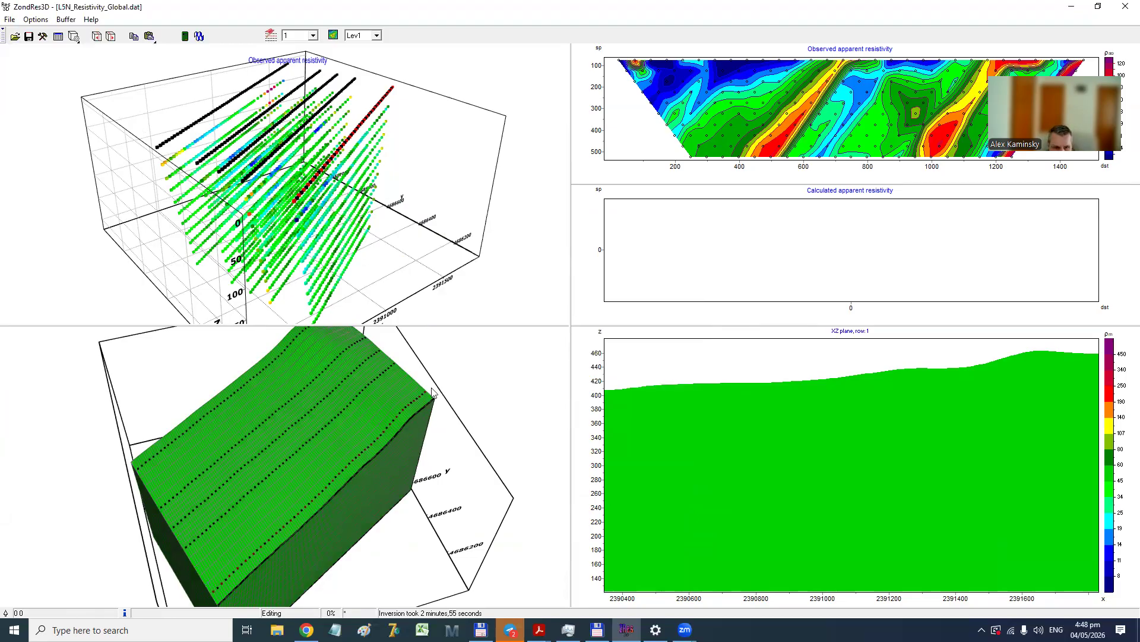
left_click_drag(358, 461, 257, 474)
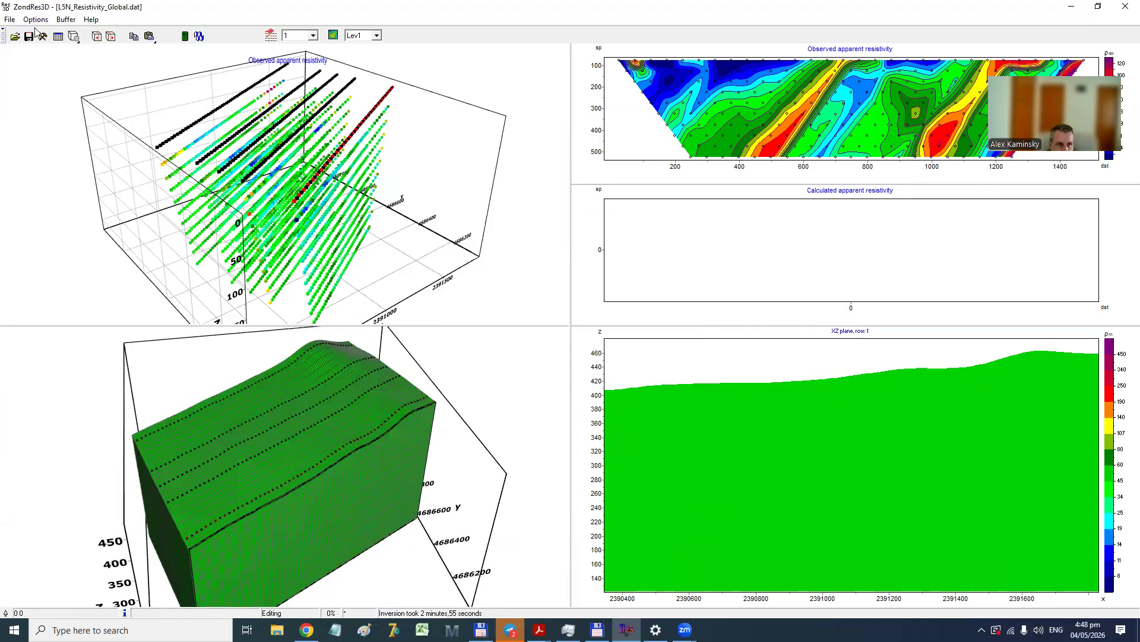
Look up the whole-model inversion option and examine the meshed block from above and from the side.
left_click(35, 19)
mouse_move(93, 103)
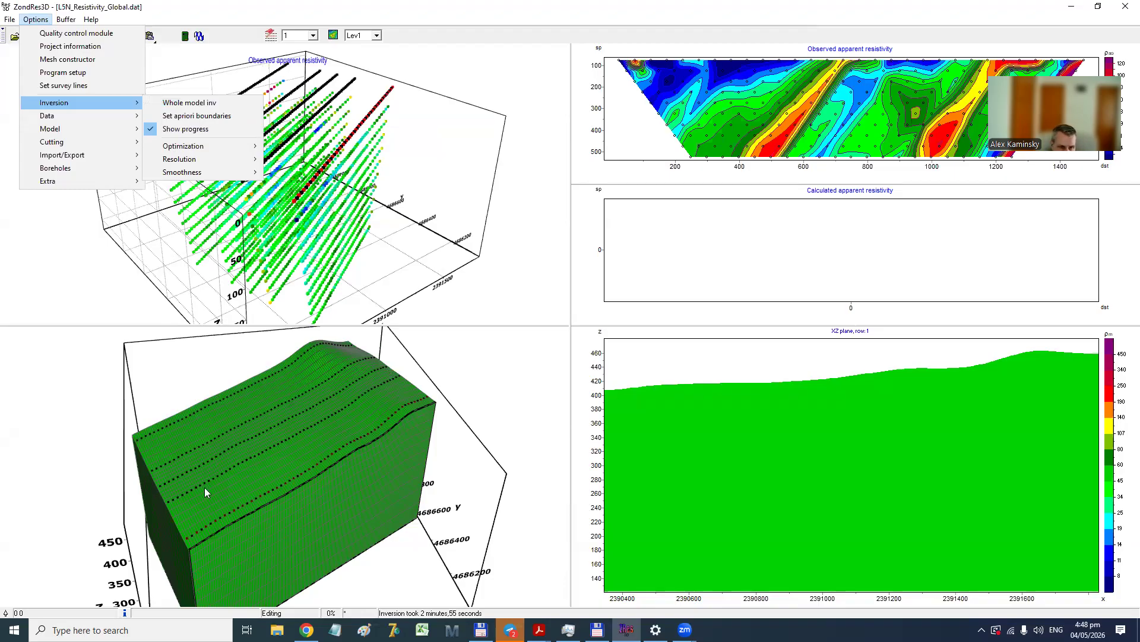
left_click_drag(301, 452, 263, 429)
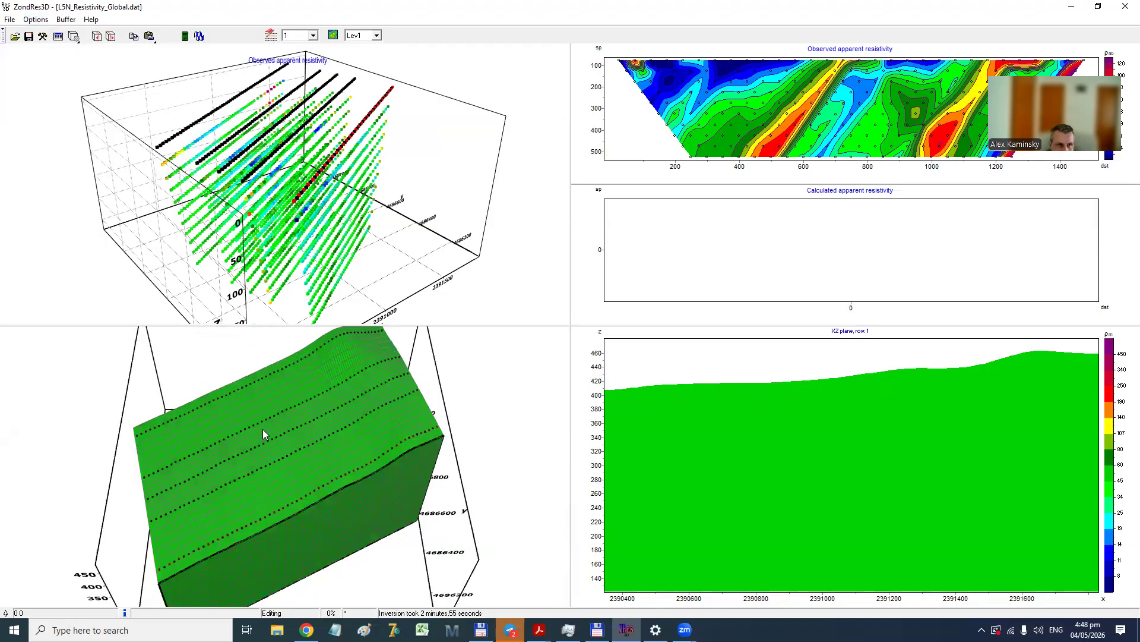
left_click(37, 20)
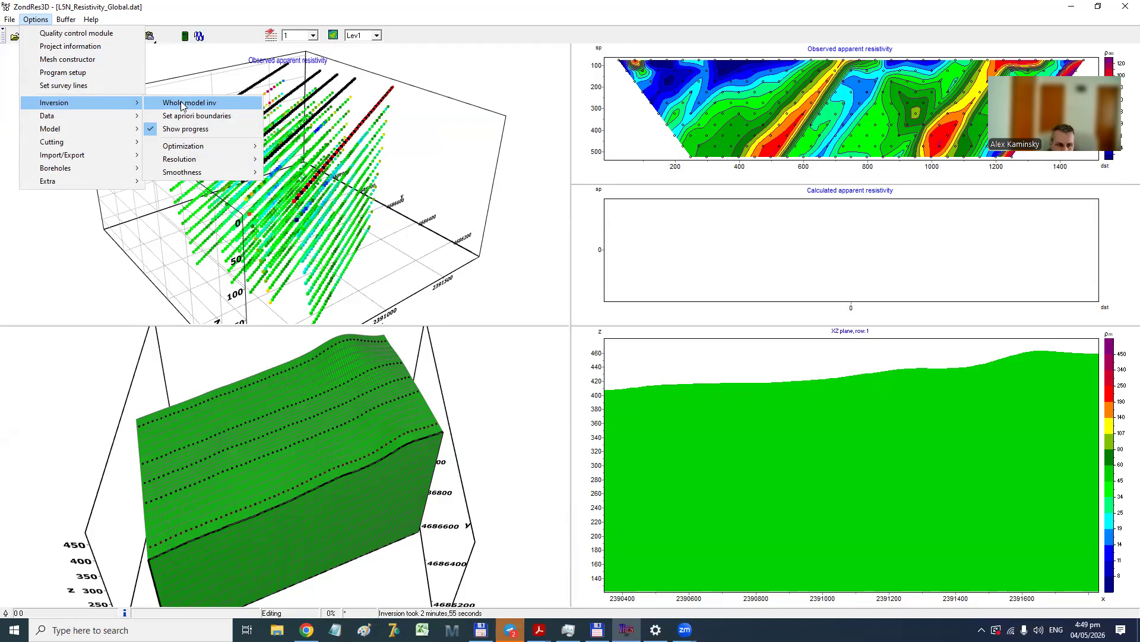
left_click_drag(316, 506, 251, 438)
left_click_drag(8, 478, 269, 506)
left_click_drag(150, 502, 239, 457)
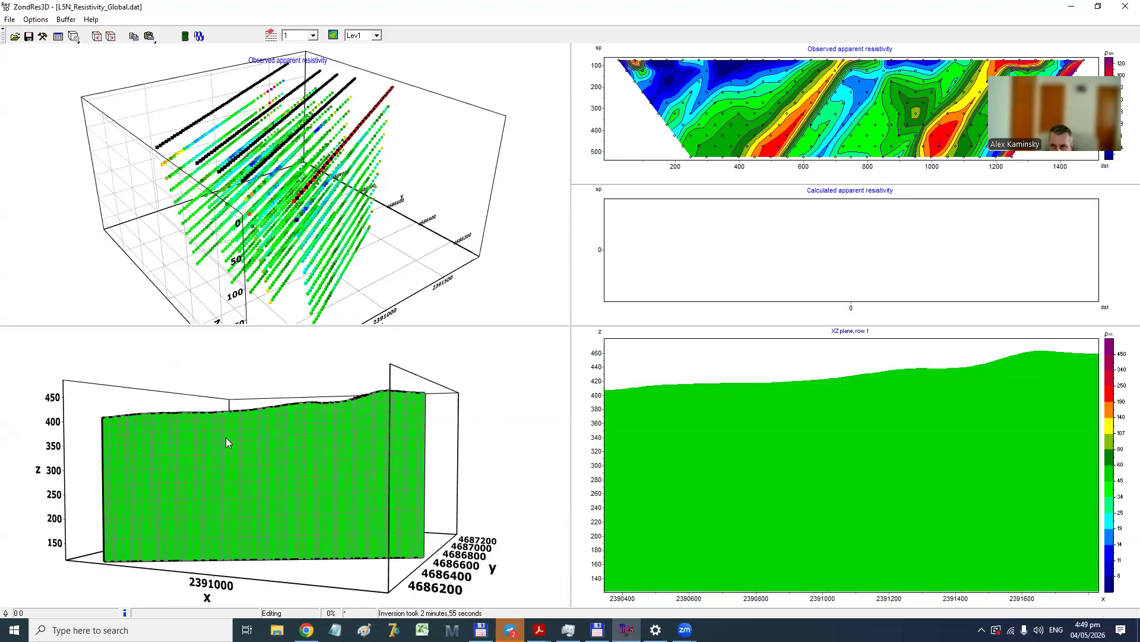
Run the inversion of the L5N resistivity block and examine the evolving 3D model from several angles.
left_click_drag(208, 465, 327, 462)
left_click(204, 36)
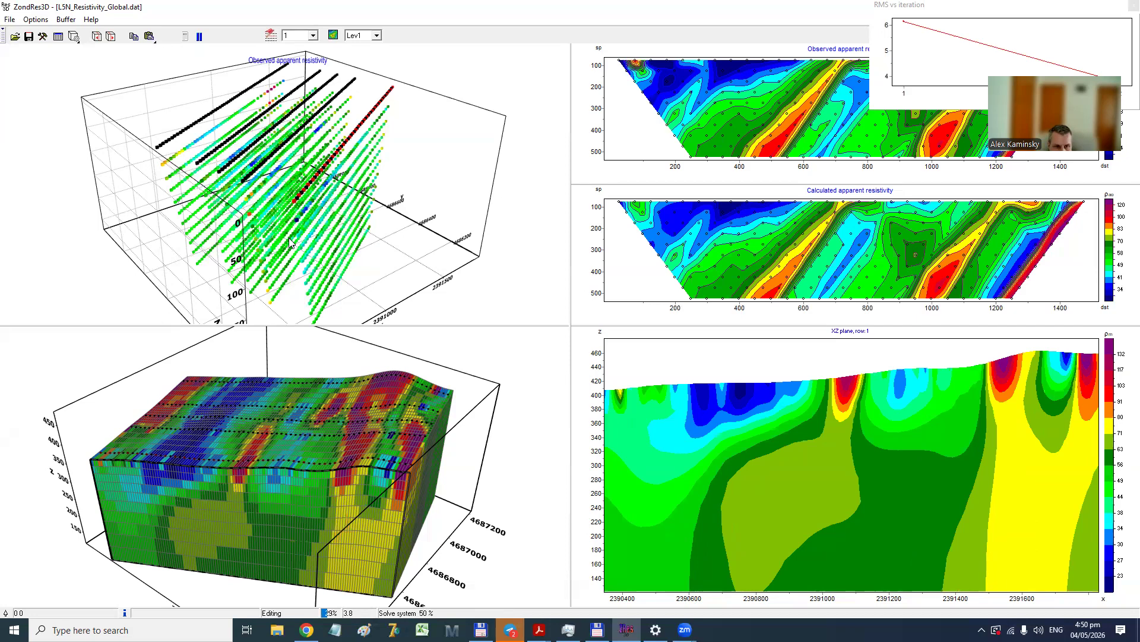
left_click_drag(338, 425, 474, 501)
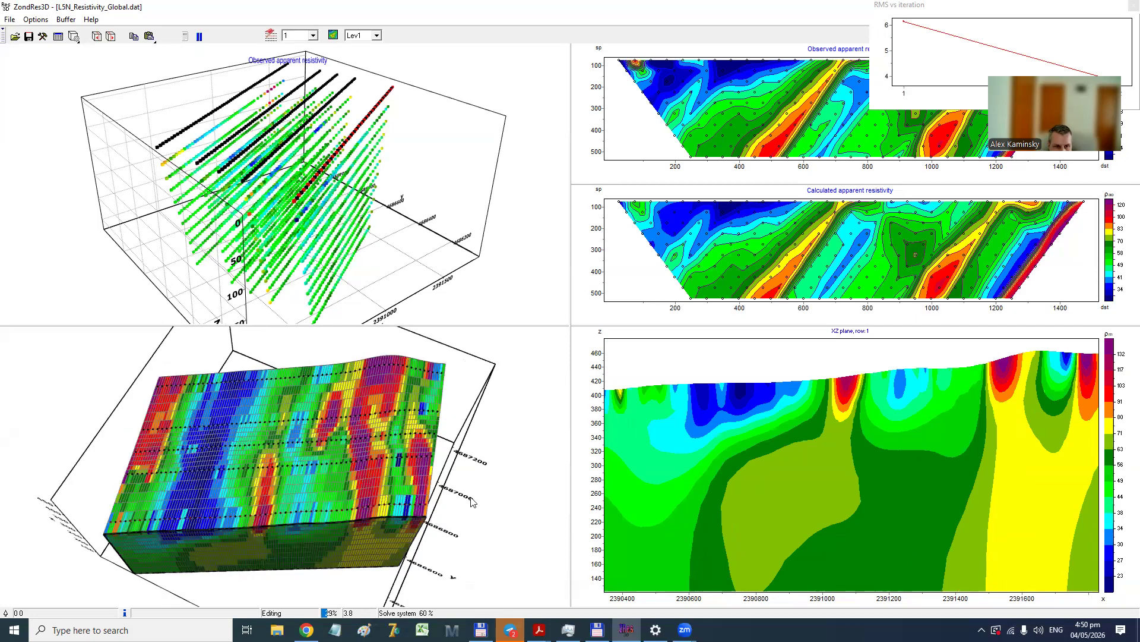
left_click_drag(425, 427, 407, 402)
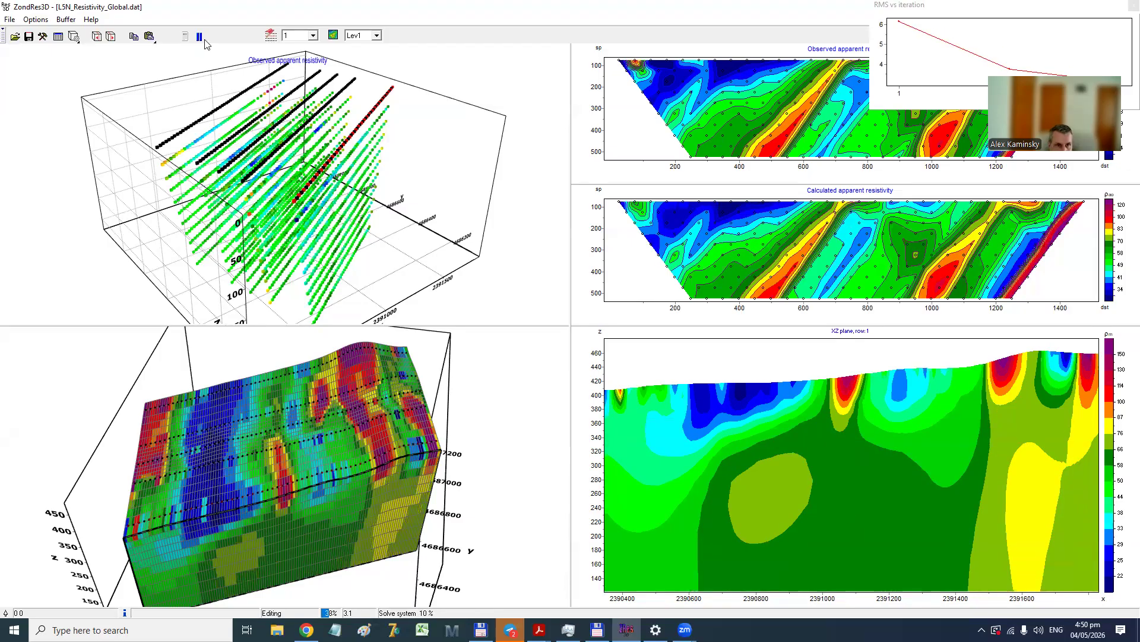
Change the observed data display from the 3D pseudosection to a contour map.
left_click_drag(334, 197, 158, 285)
left_click(35, 20)
mouse_move(93, 116)
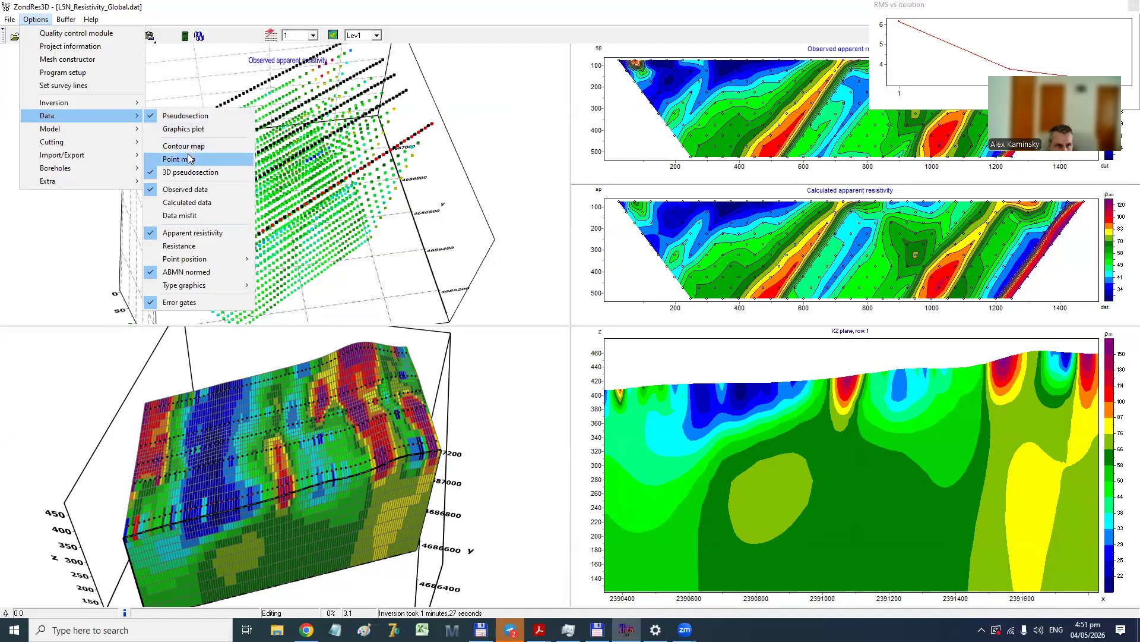
left_click(189, 147)
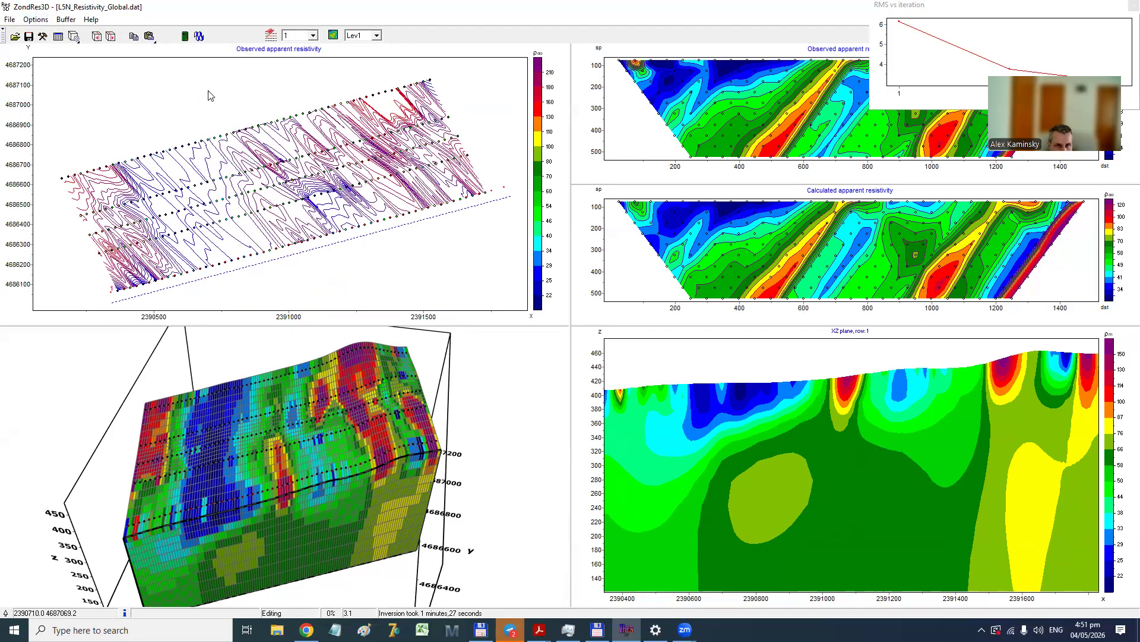
left_click(35, 20)
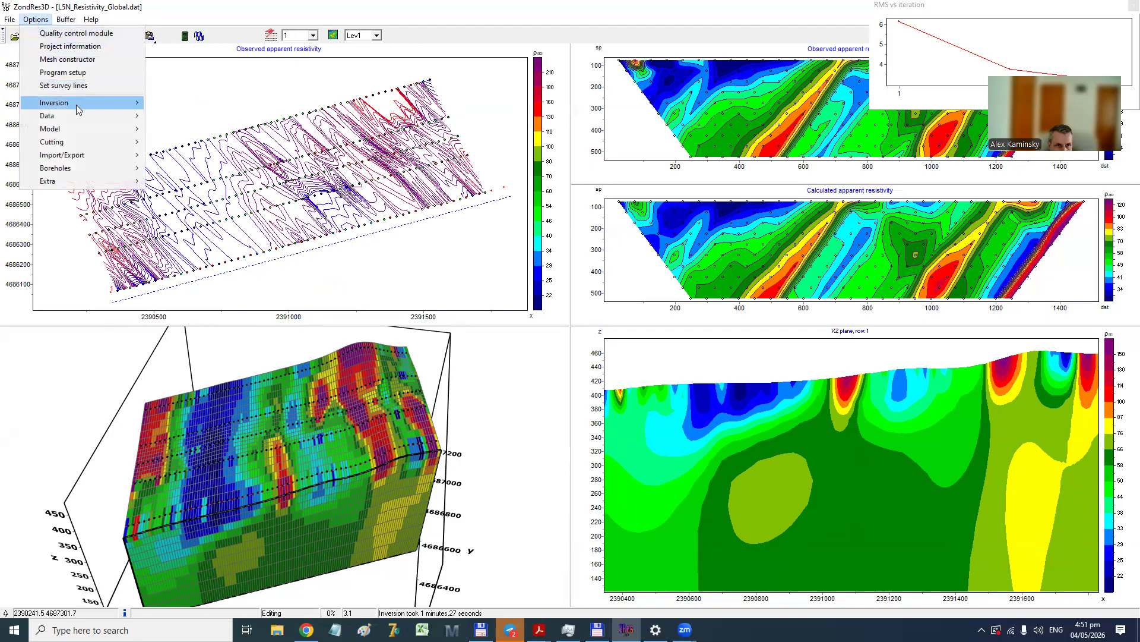
mouse_move(81, 115)
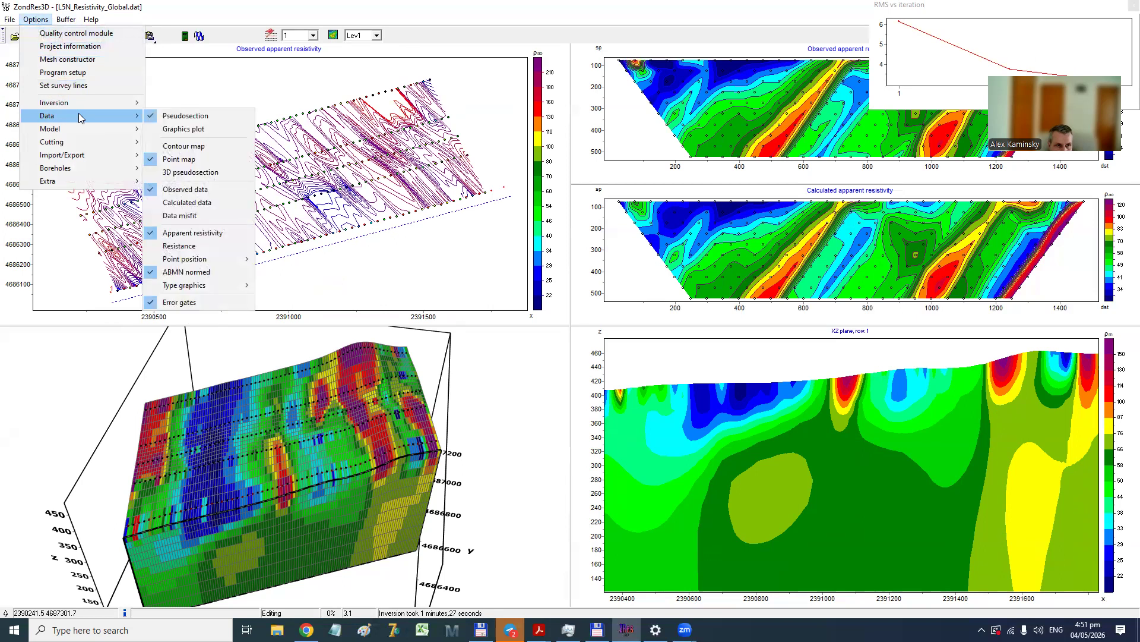
left_click(184, 146)
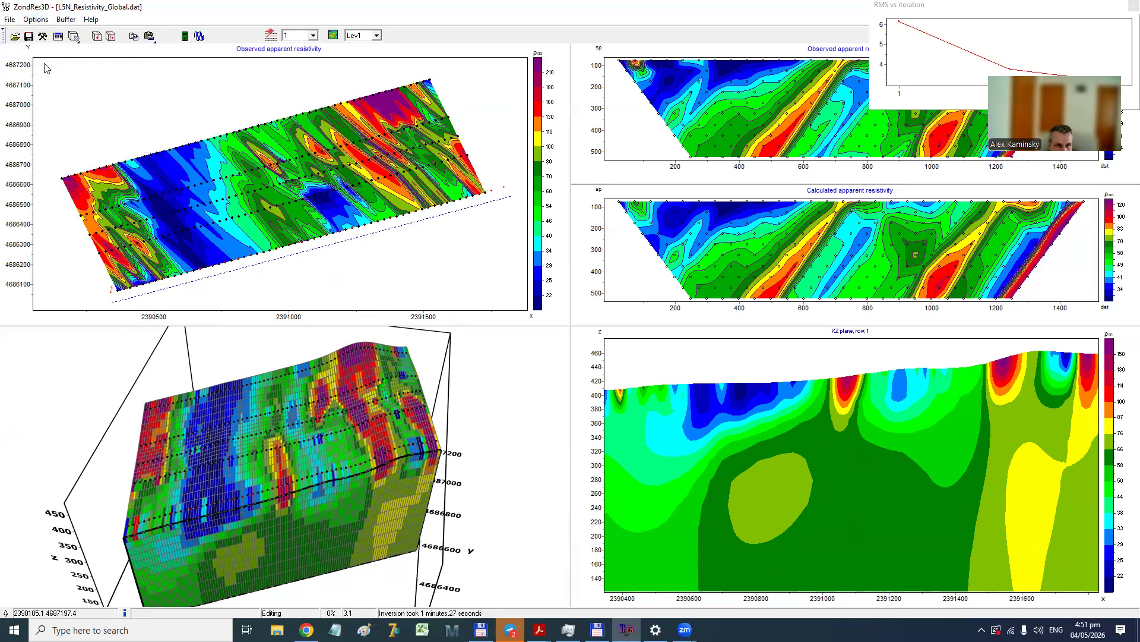
Display the pseudosections of survey line 4 and step the apparent resistivity contour map through levels Lev3 and Lev7.
left_click(303, 37)
left_click(297, 68)
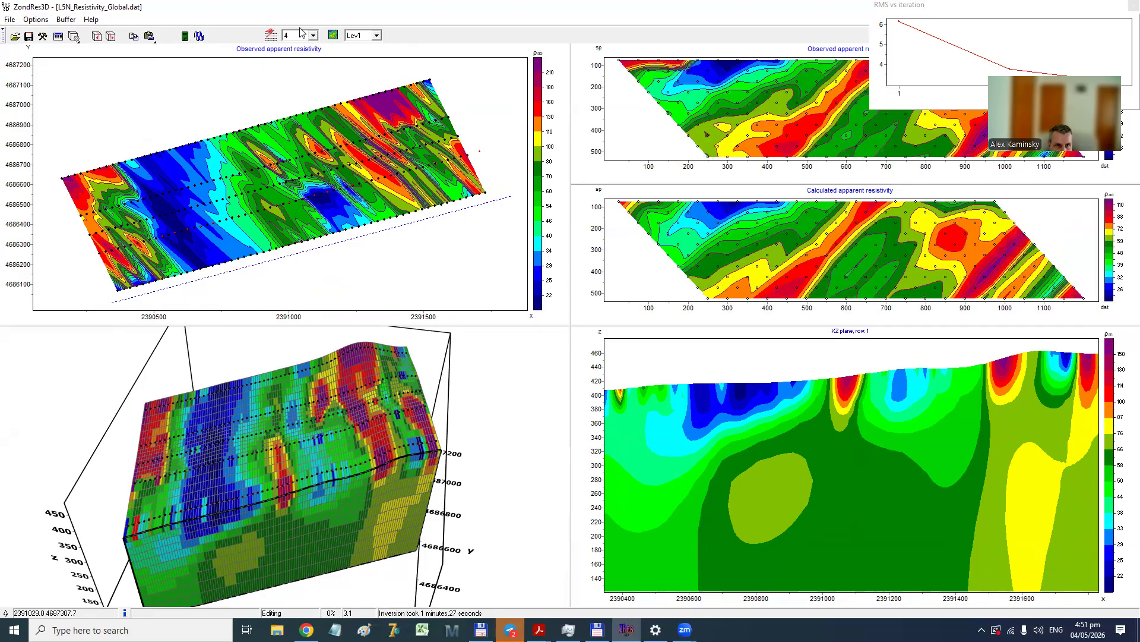
left_click(376, 35)
left_click(359, 60)
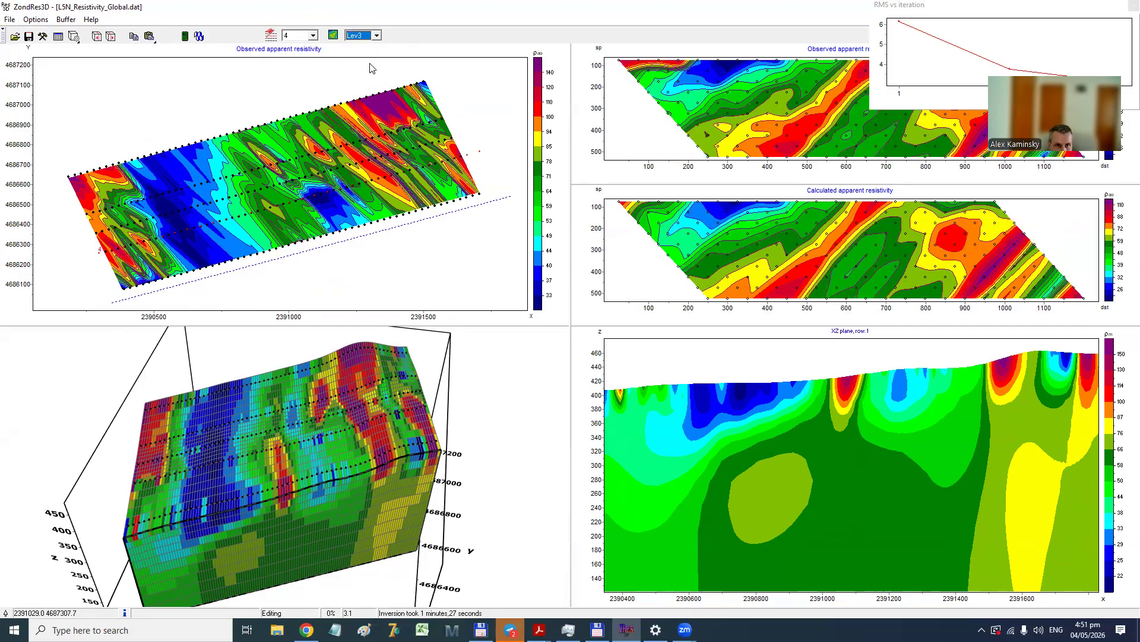
left_click(376, 35)
left_click(357, 81)
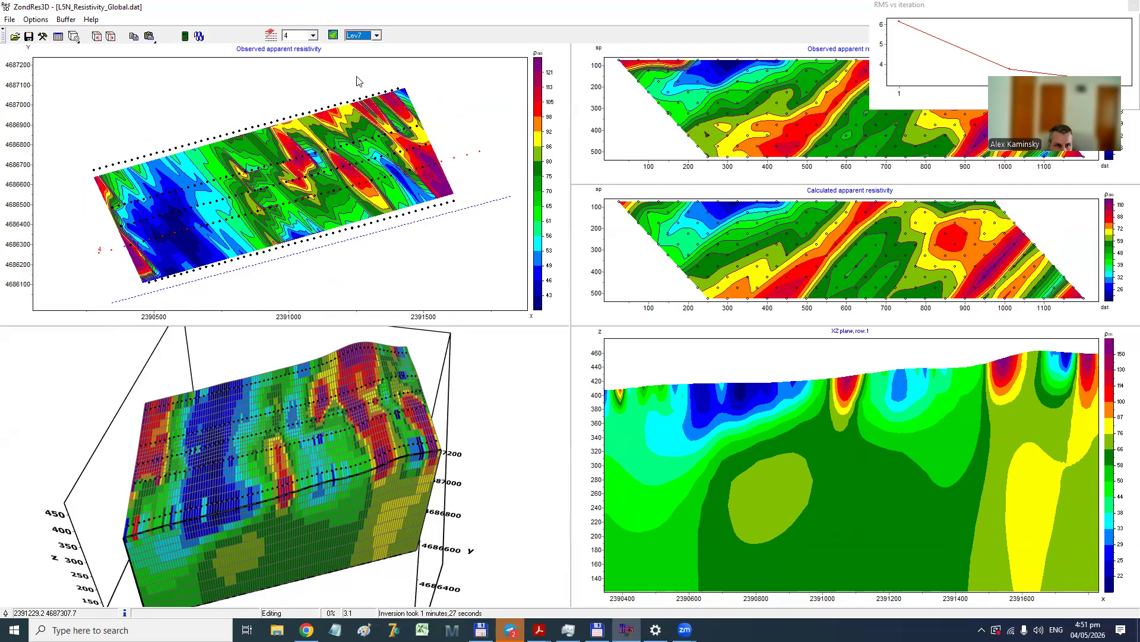
Open the project drunk_sailor_surv using the ZondRes3D files type.
left_click(15, 36)
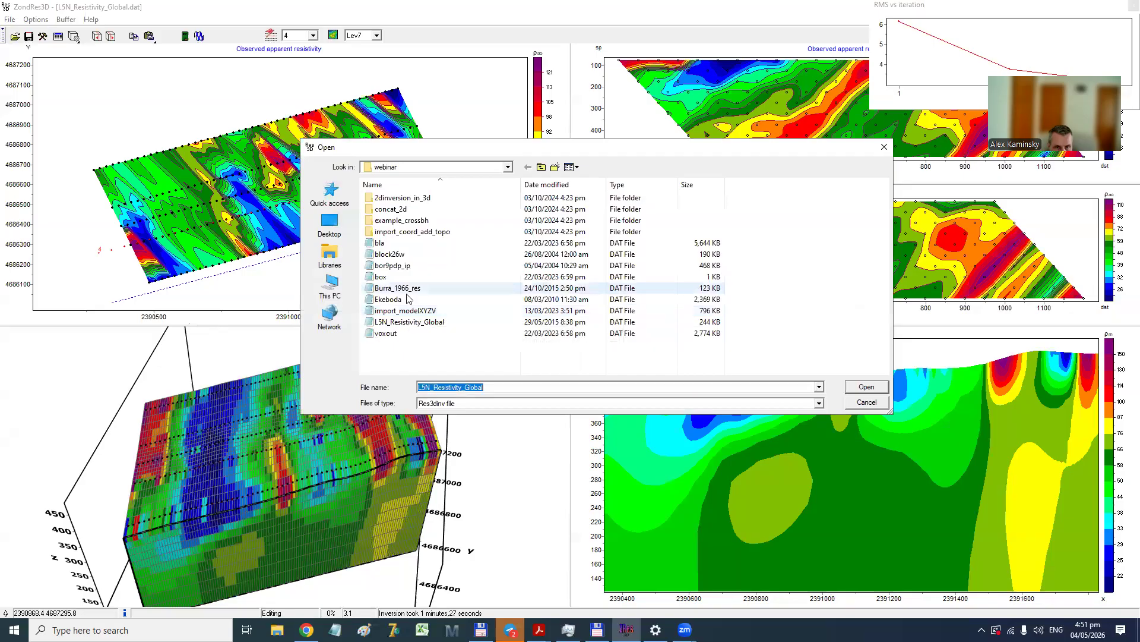
left_click(468, 404)
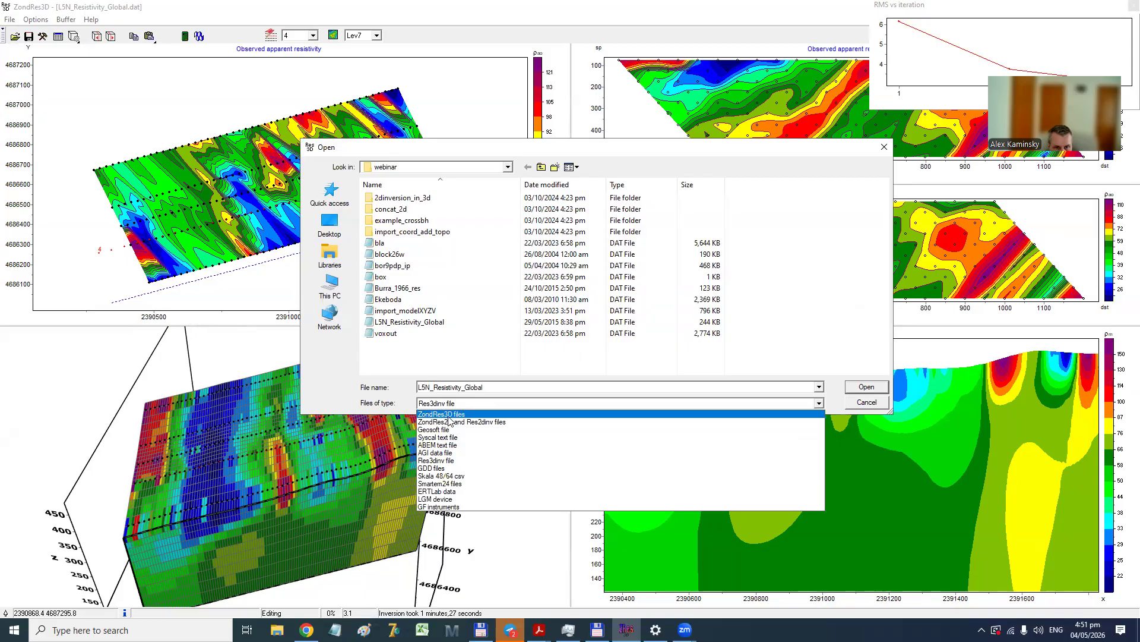
left_click(449, 416)
double_click(425, 249)
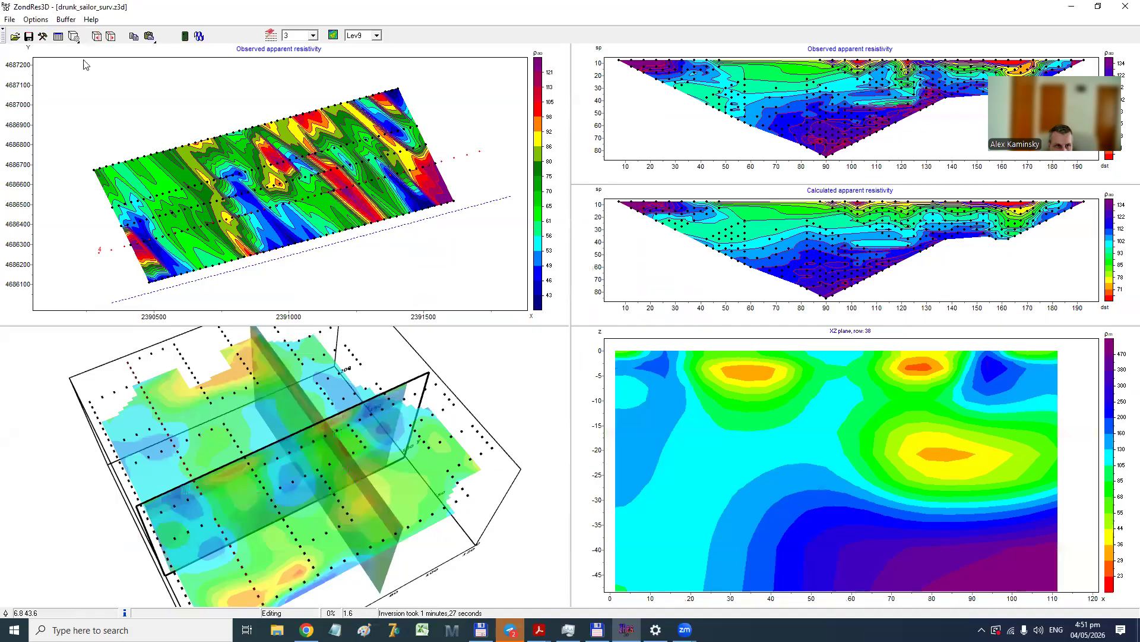
Rebuild the regular mesh with the Secondary option turned off, preview it in XYZ, and apply it.
left_click(37, 20)
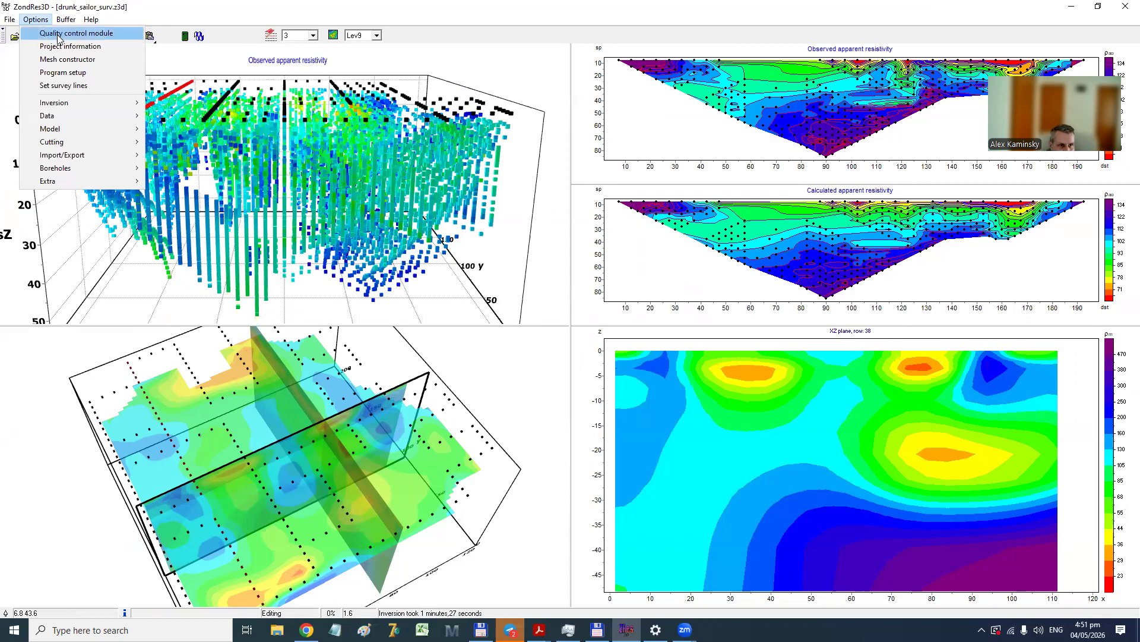
left_click(76, 60)
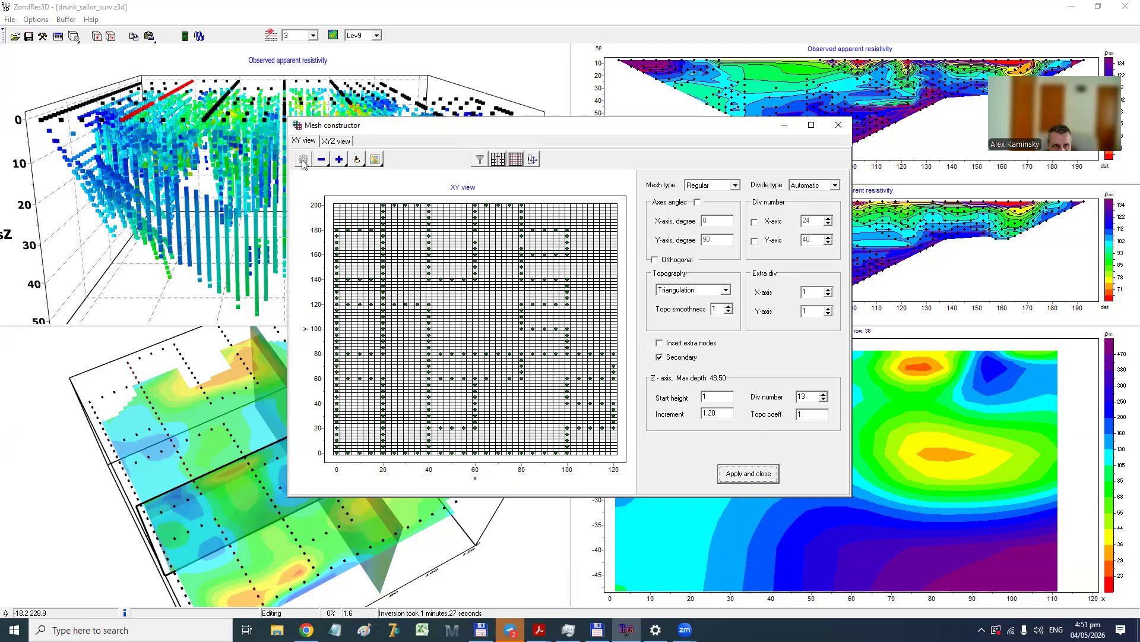
left_click(658, 357)
left_click(658, 358)
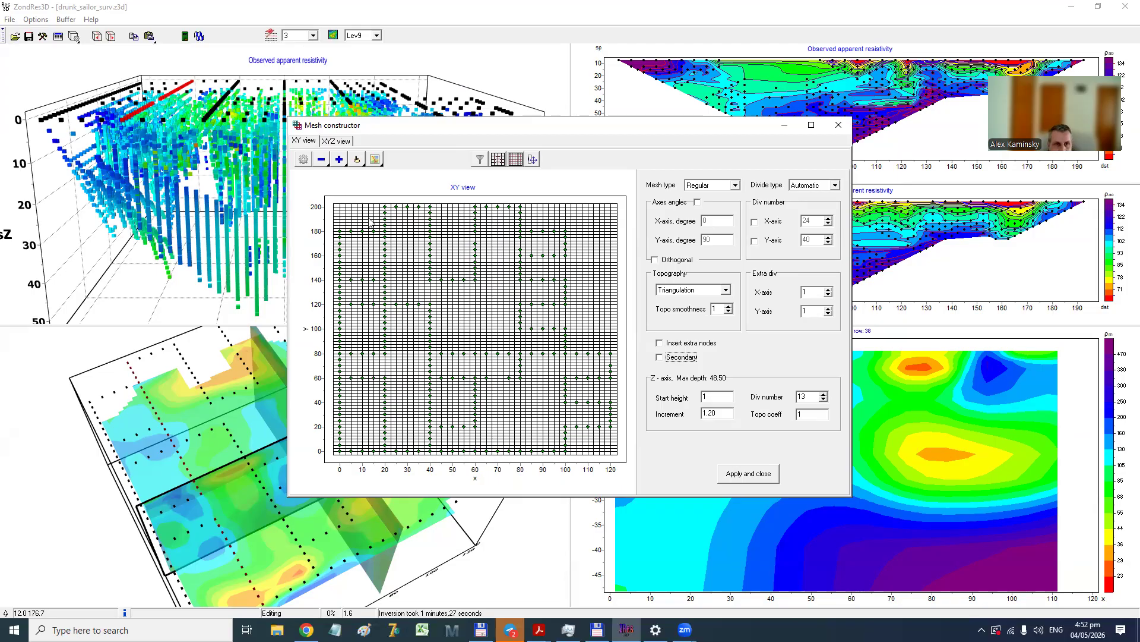
left_click(338, 141)
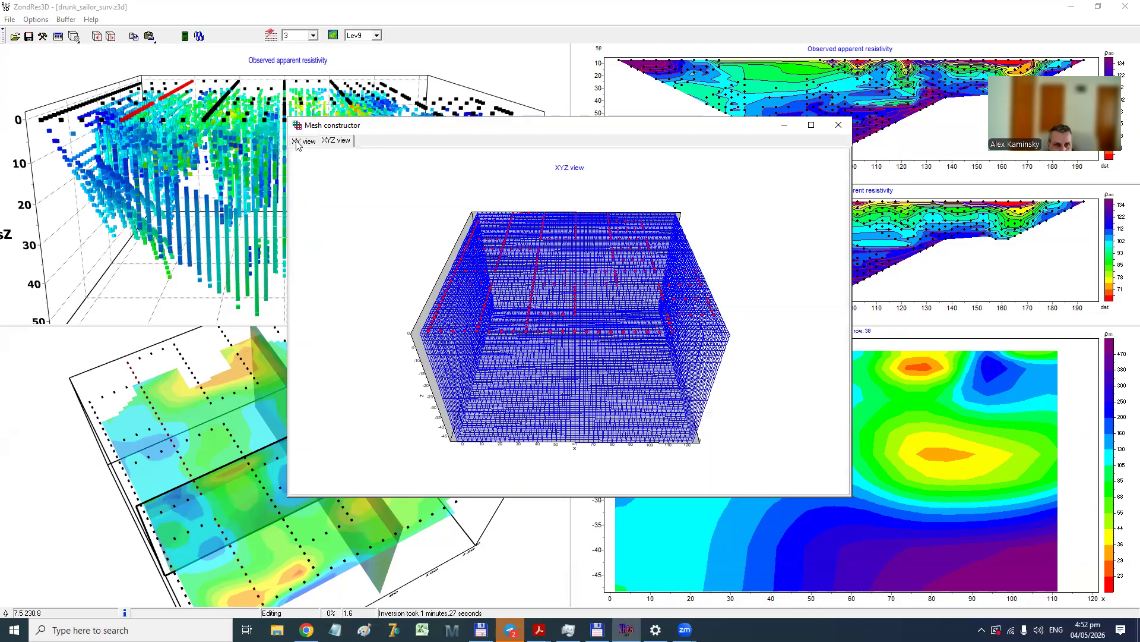
left_click(303, 141)
key("Return")
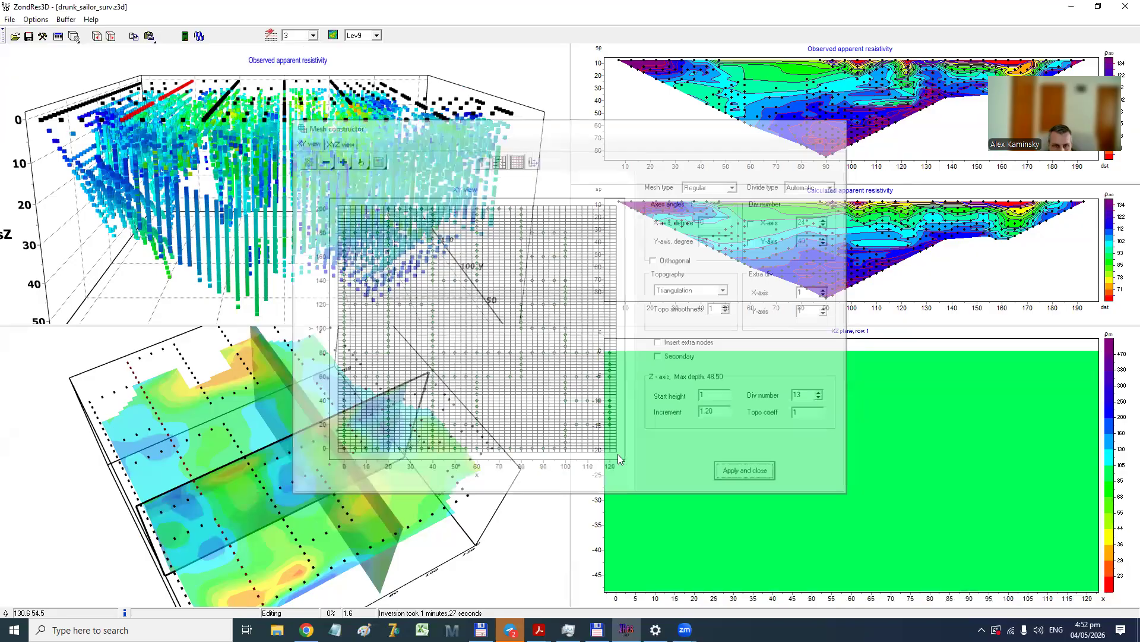
Turn off the blanking cut so the 3D model is not trimmed.
double_click(515, 432)
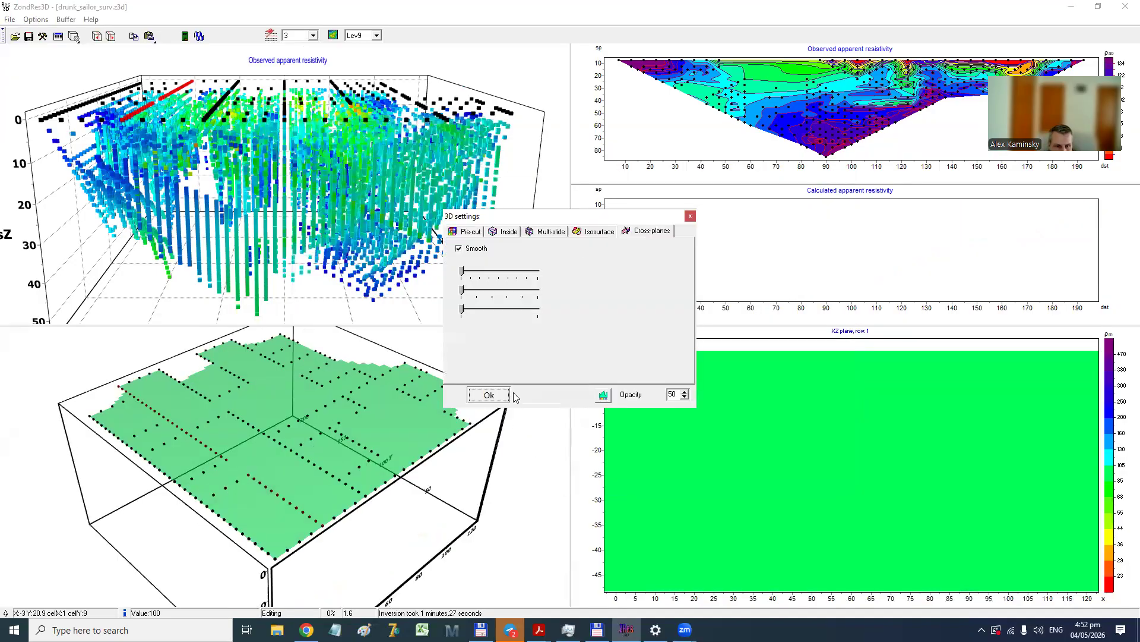
left_click(495, 396)
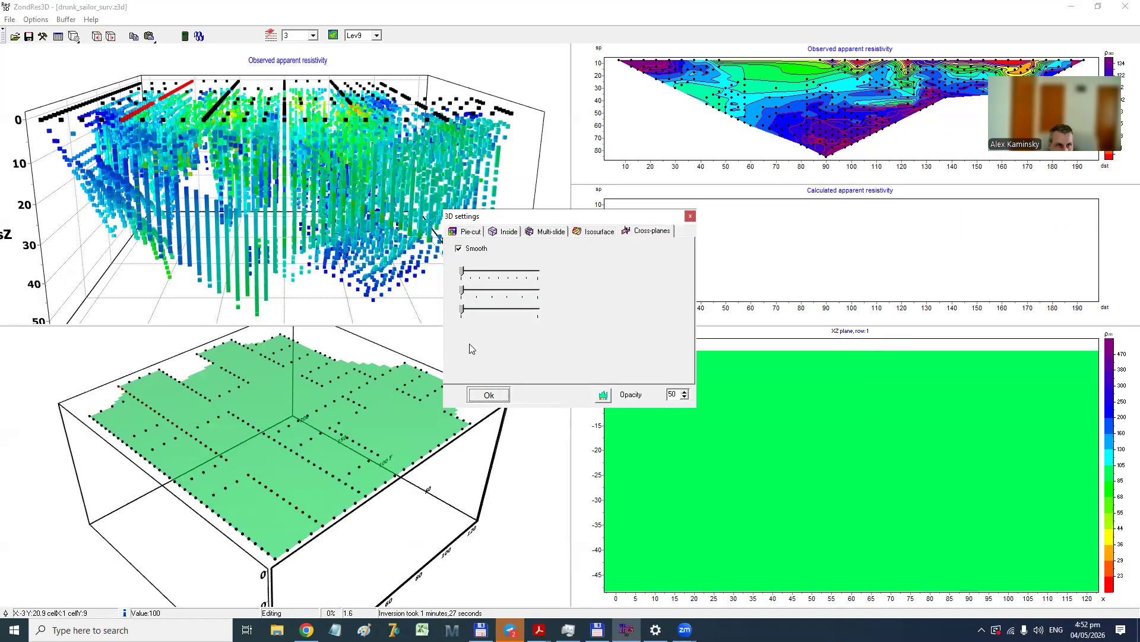
left_click(36, 19)
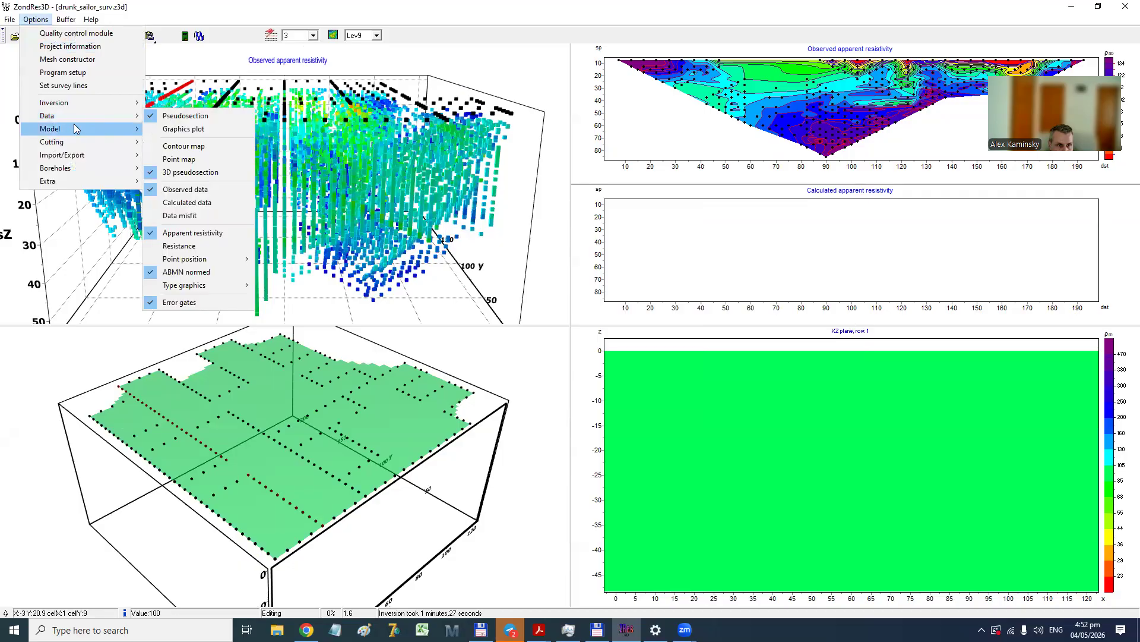
mouse_move(75, 131)
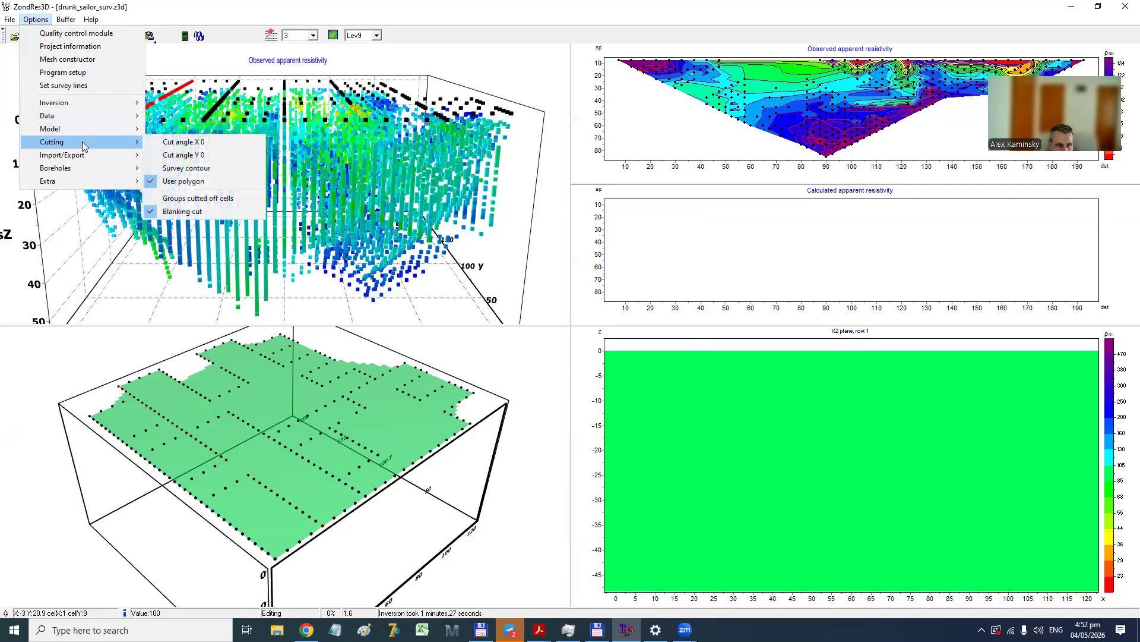
left_click(179, 213)
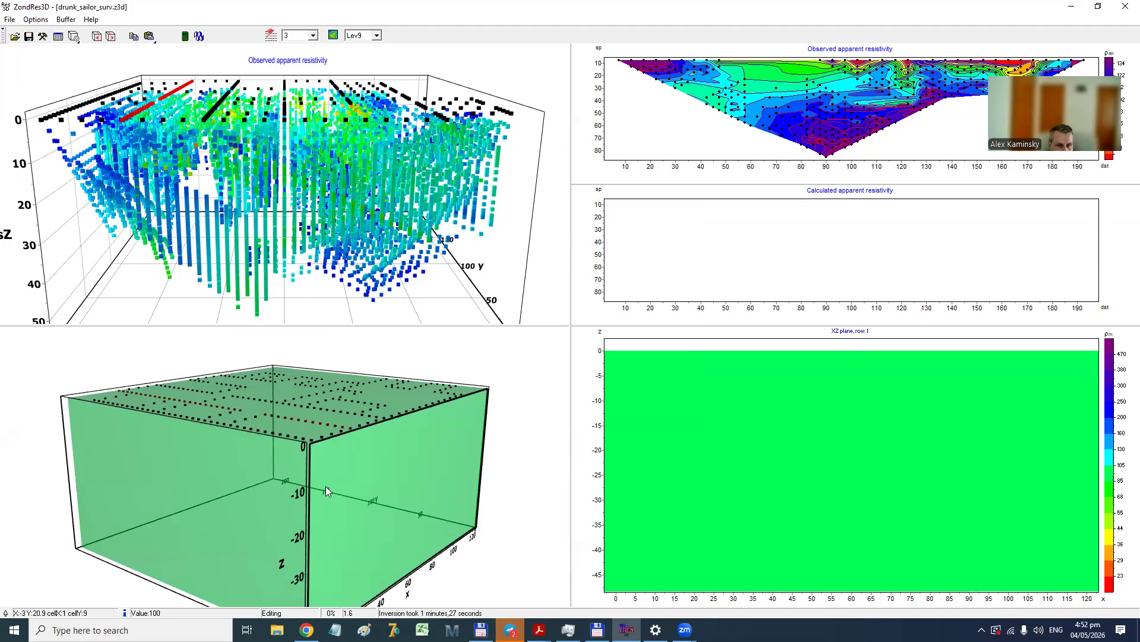
Switch the 3D model display from cross-planes to pie-cut with smooth rendering.
double_click(294, 439)
left_click(468, 233)
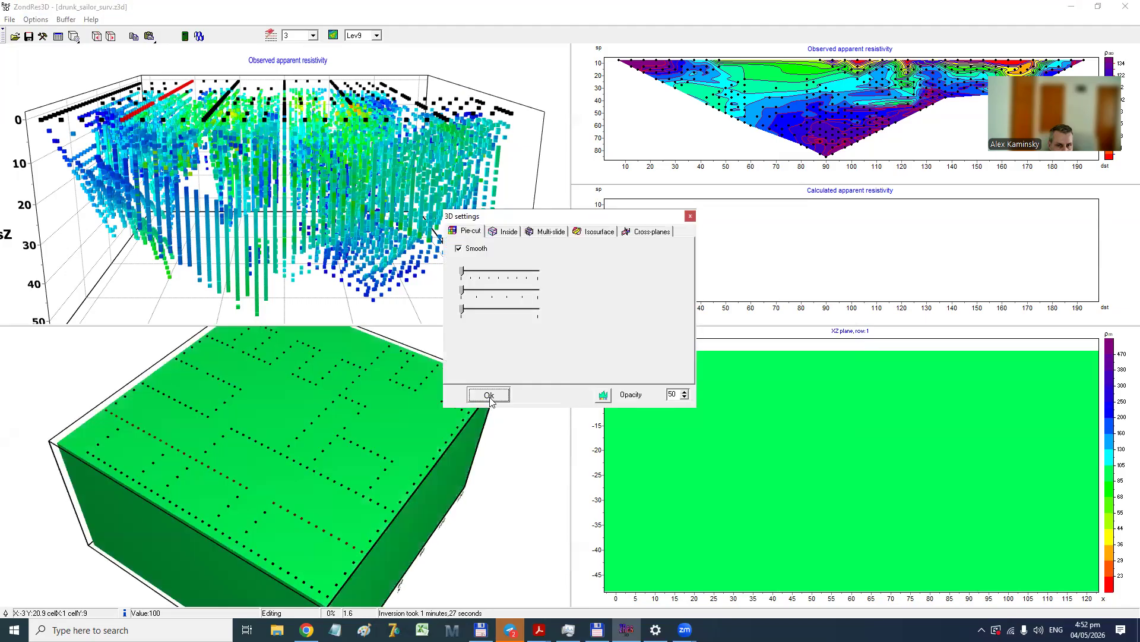
left_click(489, 395)
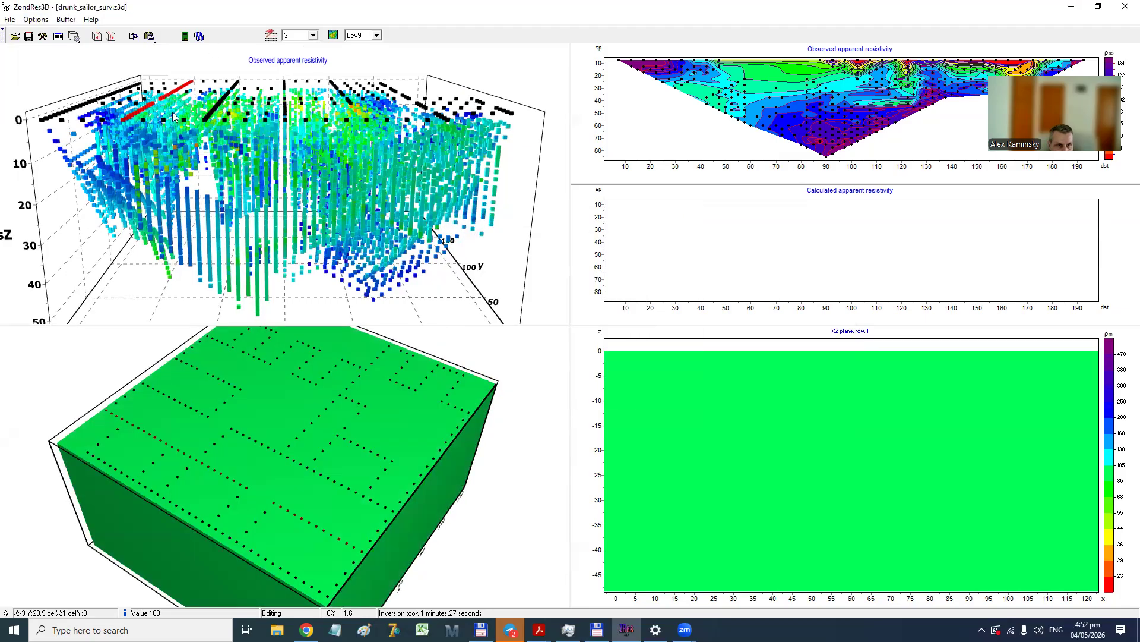
Reset cell grouping to widths of 2 along X and Y from layer 2 downward, apply it, and start the inversion.
left_click(44, 36)
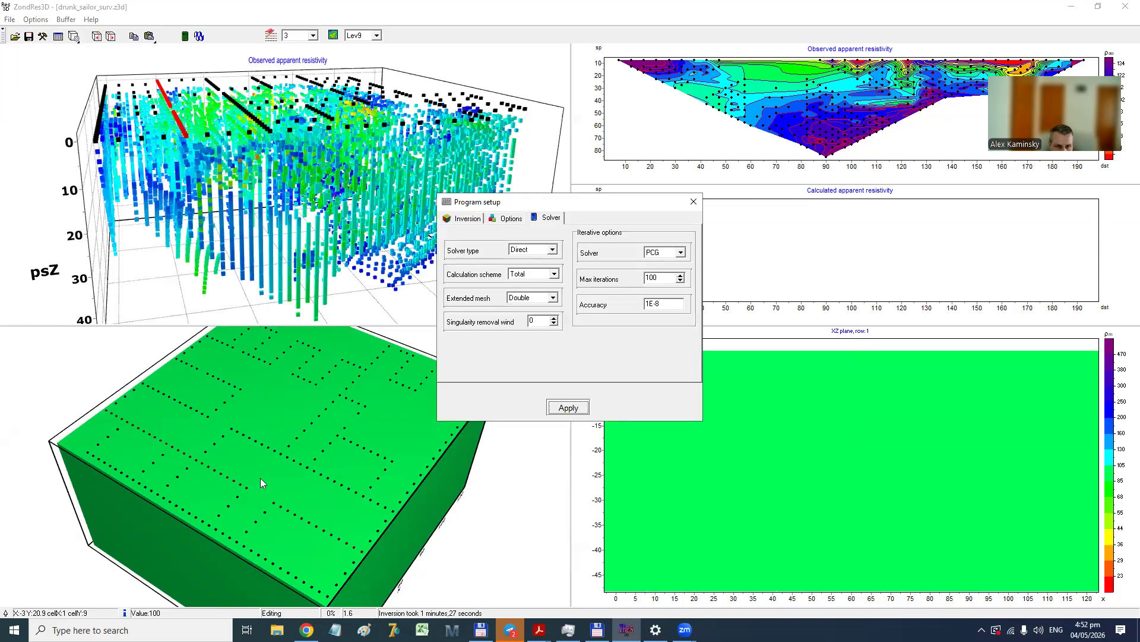
left_click(468, 220)
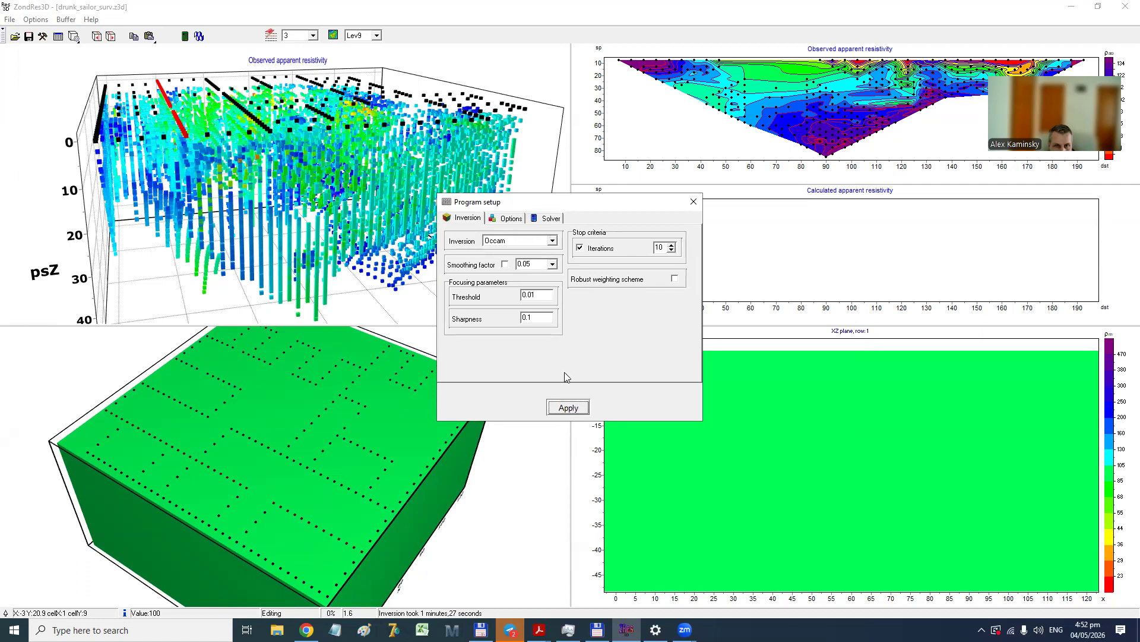
left_click(509, 219)
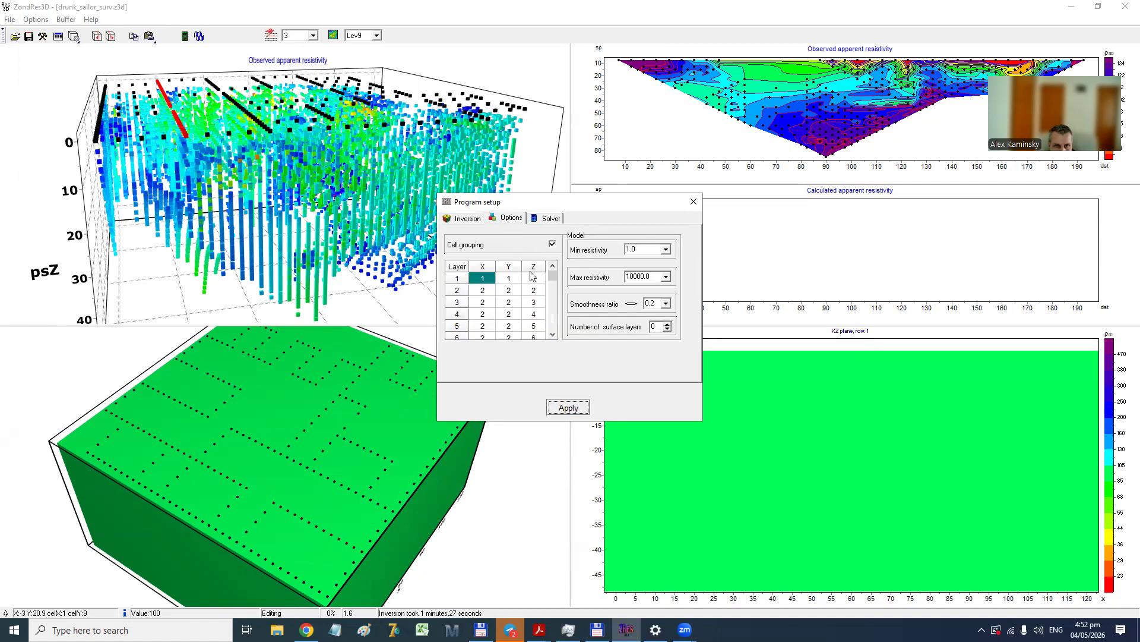
left_click(553, 245)
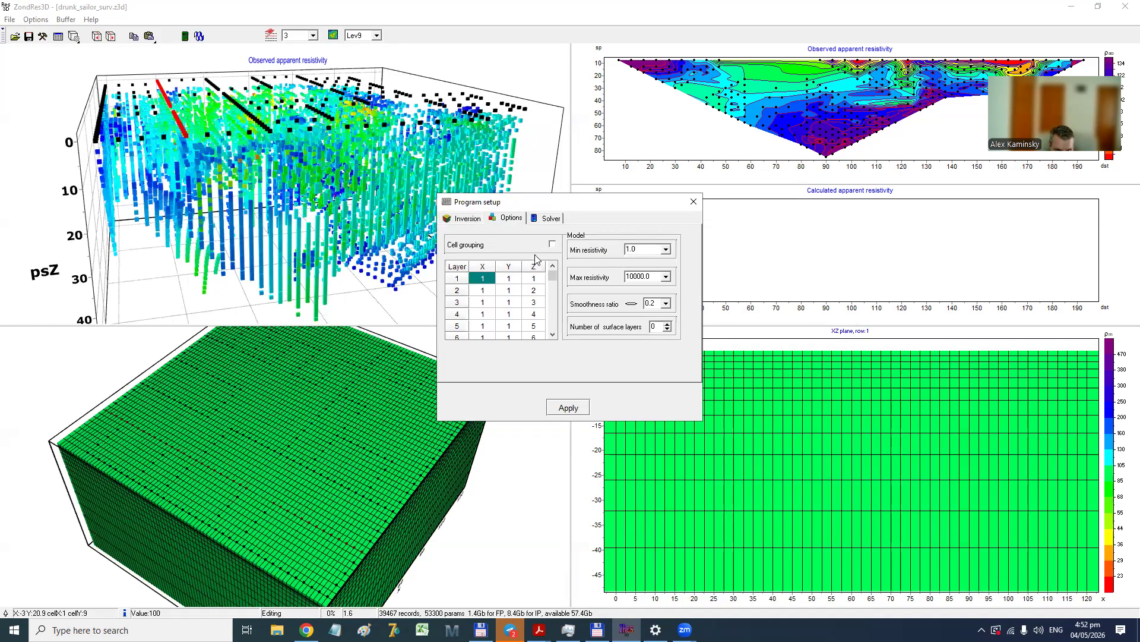
left_click(553, 244)
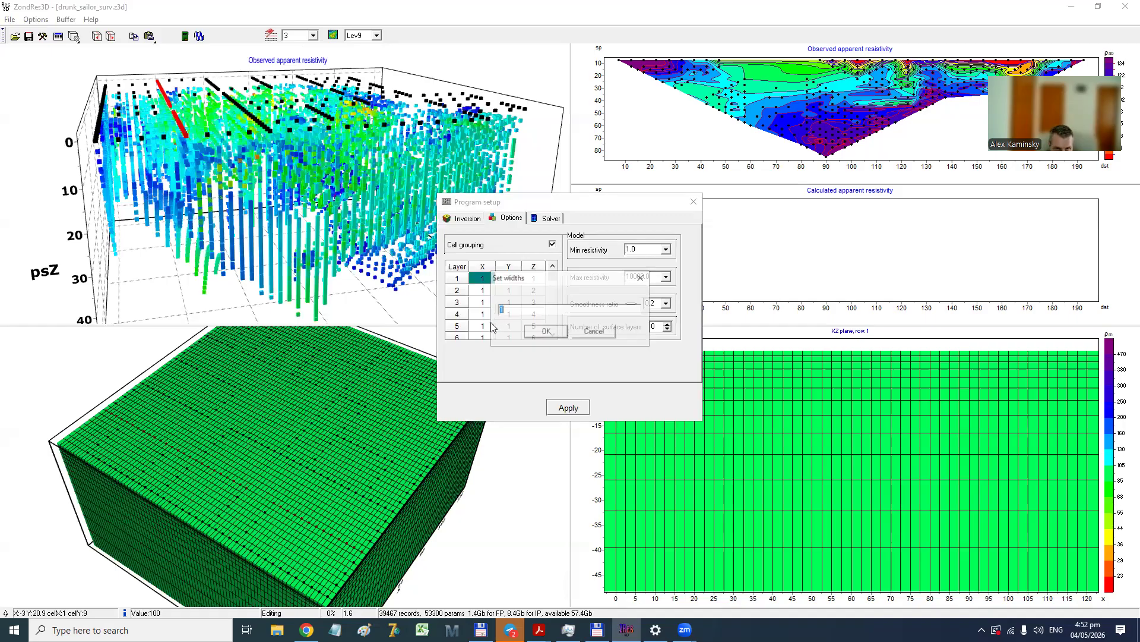
left_click(529, 330)
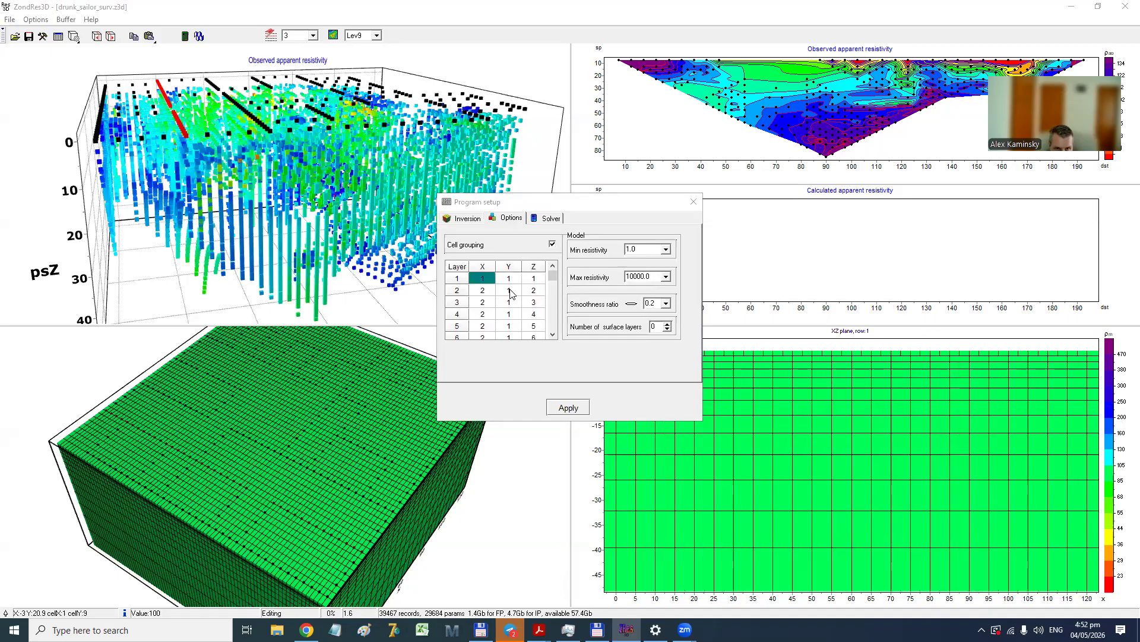
left_click(533, 328)
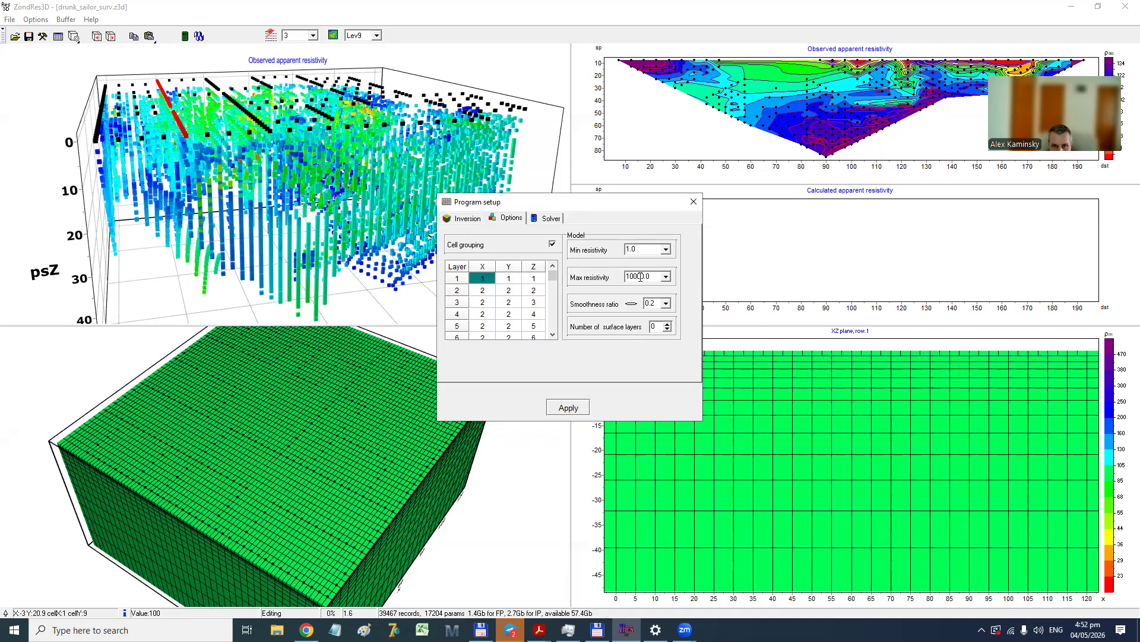
left_click(567, 408)
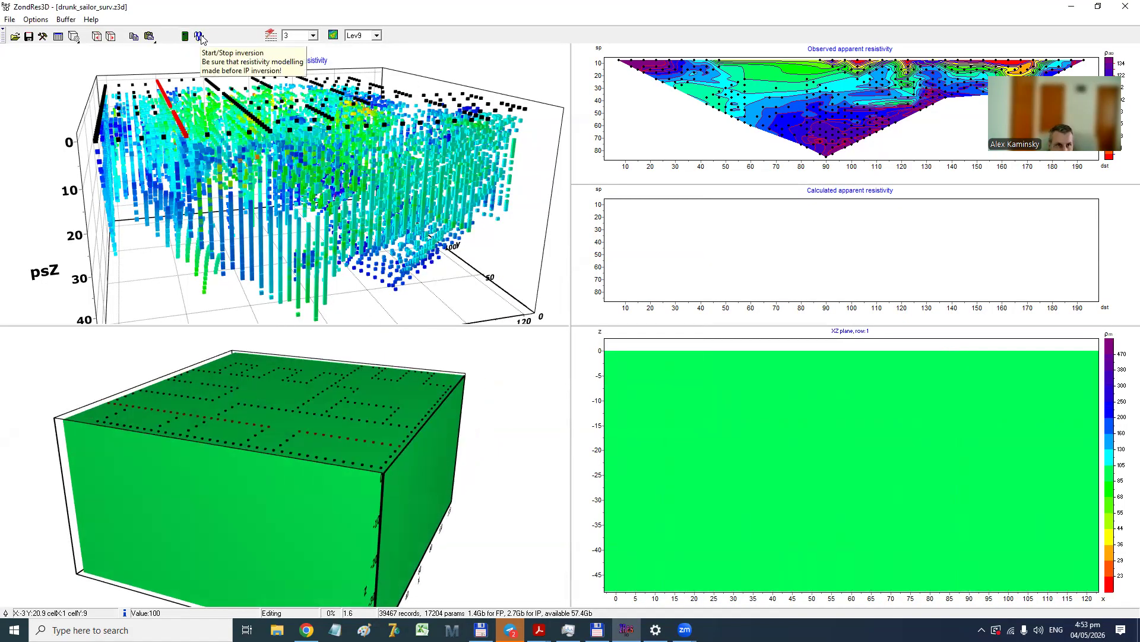
left_click(199, 37)
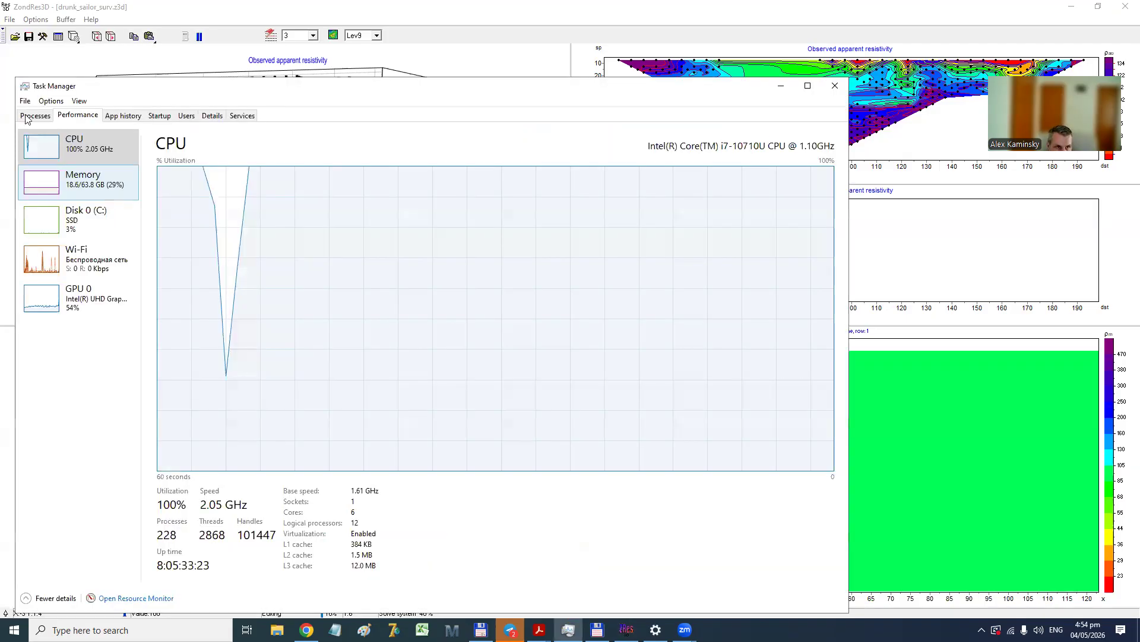
Check the per-process CPU and memory load in Task Manager, and return to ZondRes3D.
left_click(27, 115)
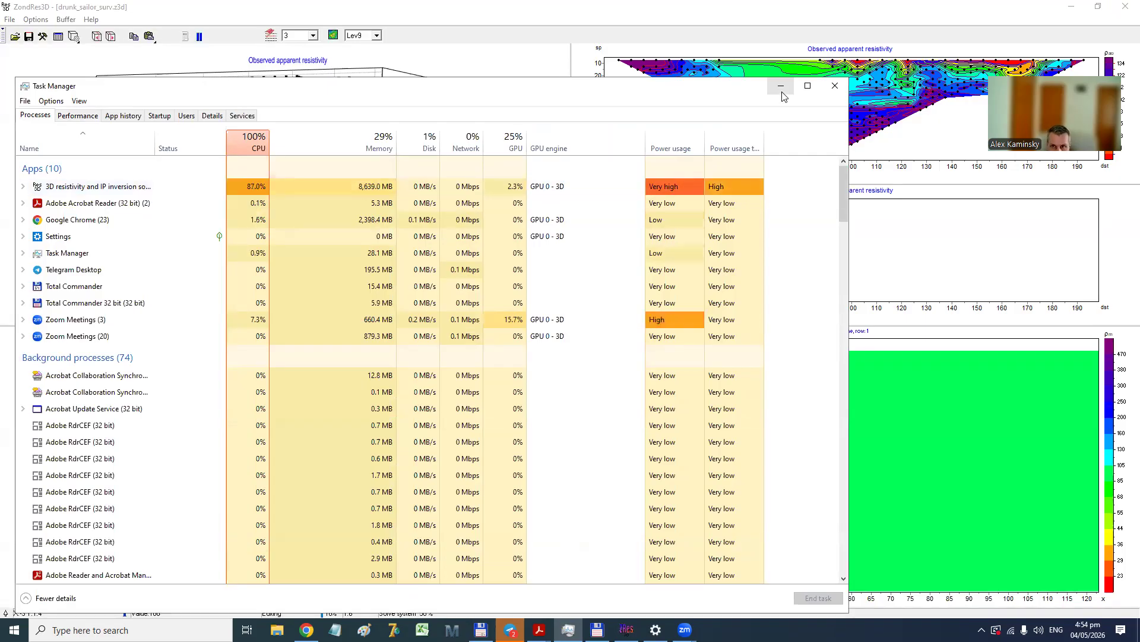
left_click(766, 6)
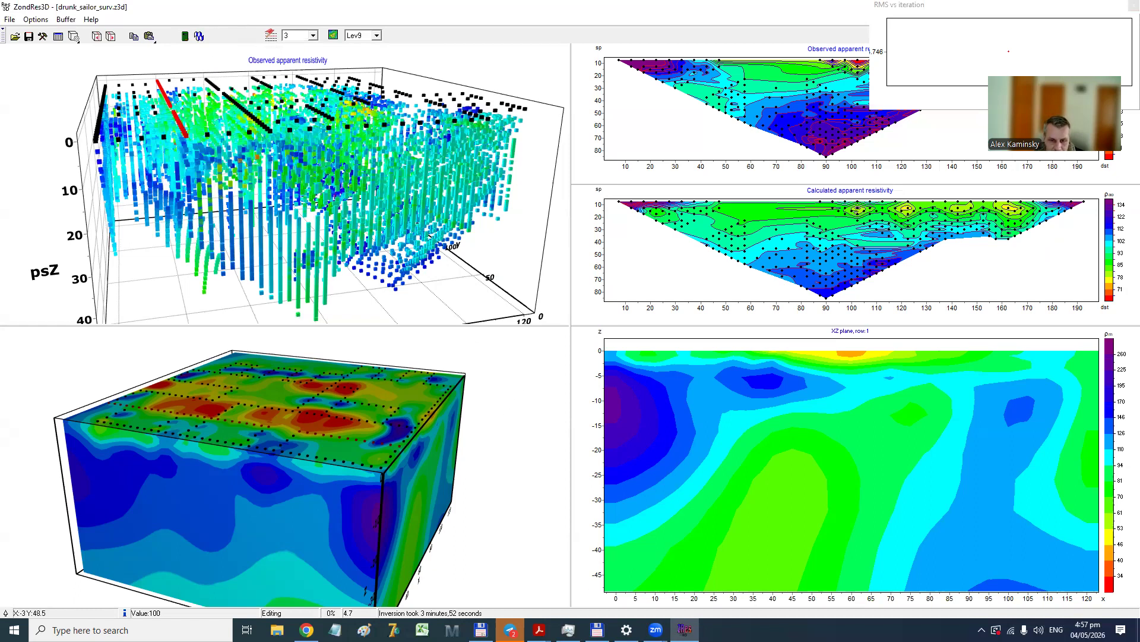
mouse_move(567, 629)
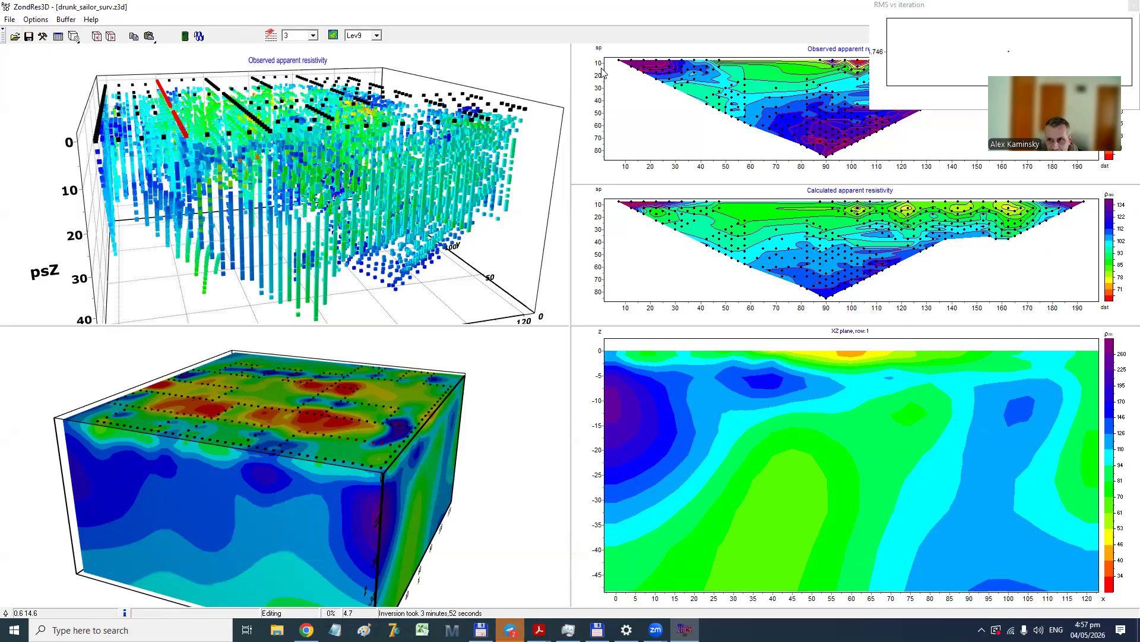
Open the inv_example1 project from the webinar folder.
left_click(15, 37)
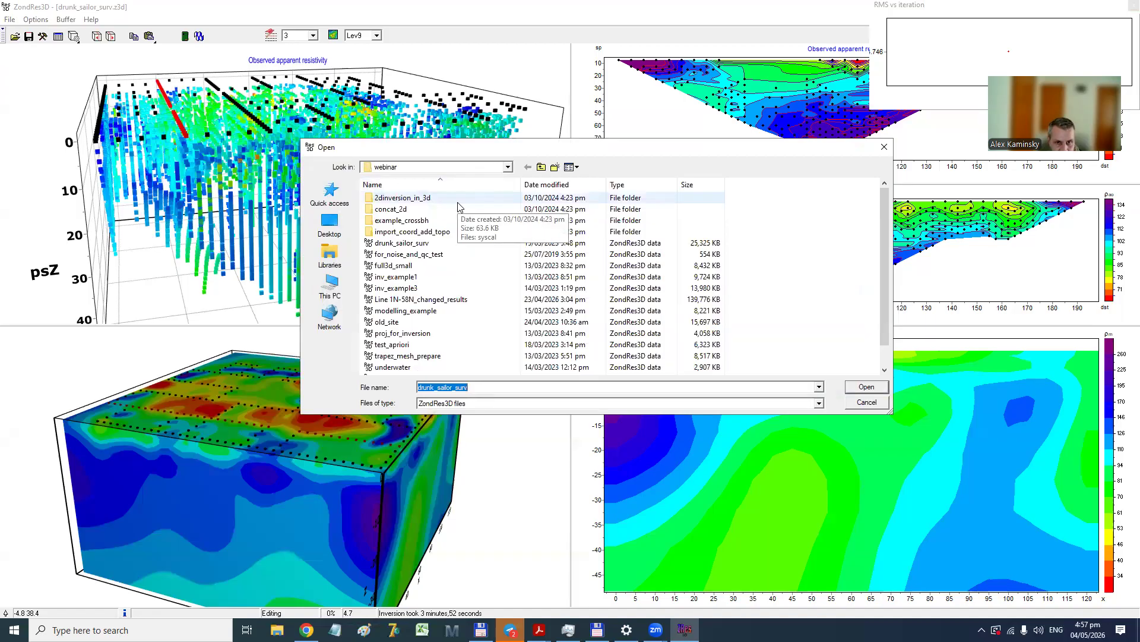
scroll(471, 268, "down", 1)
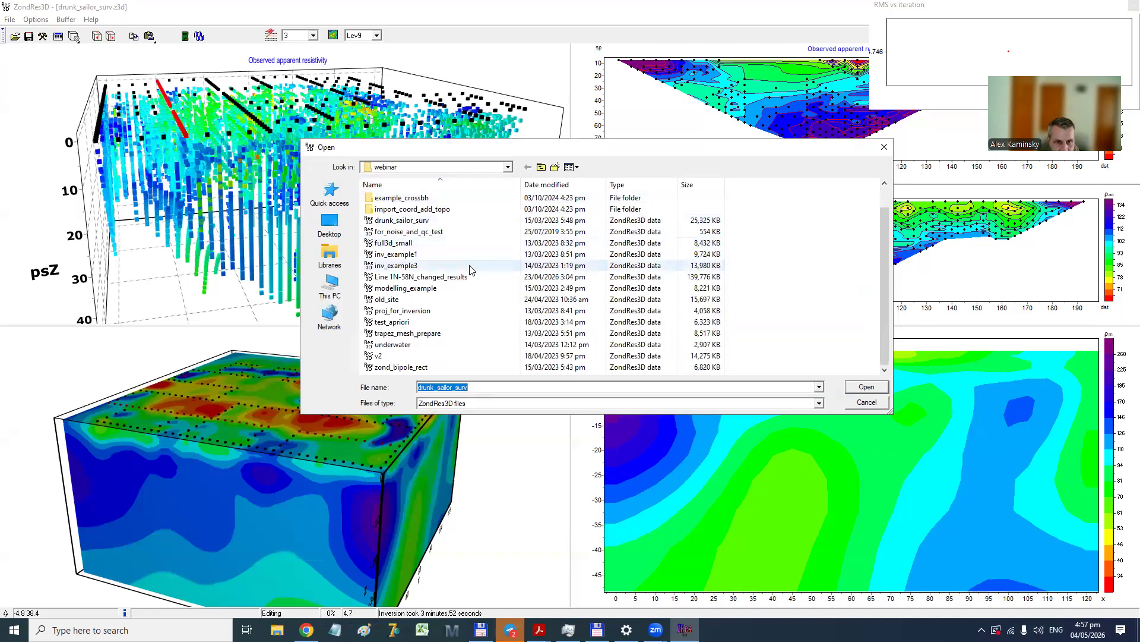
left_click(435, 258)
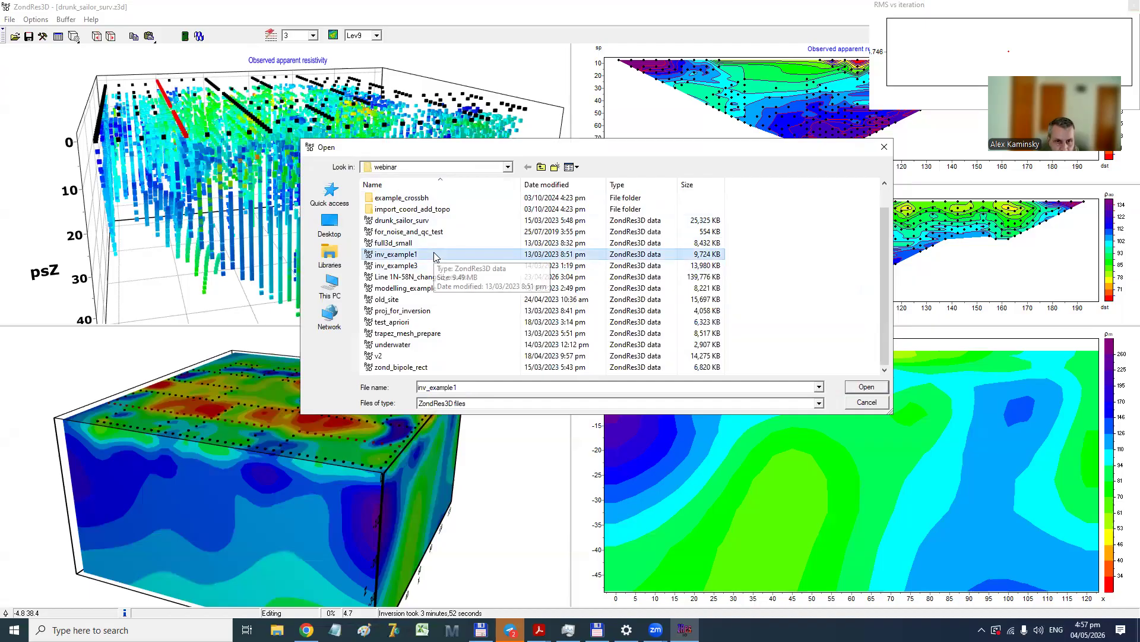
double_click(436, 255)
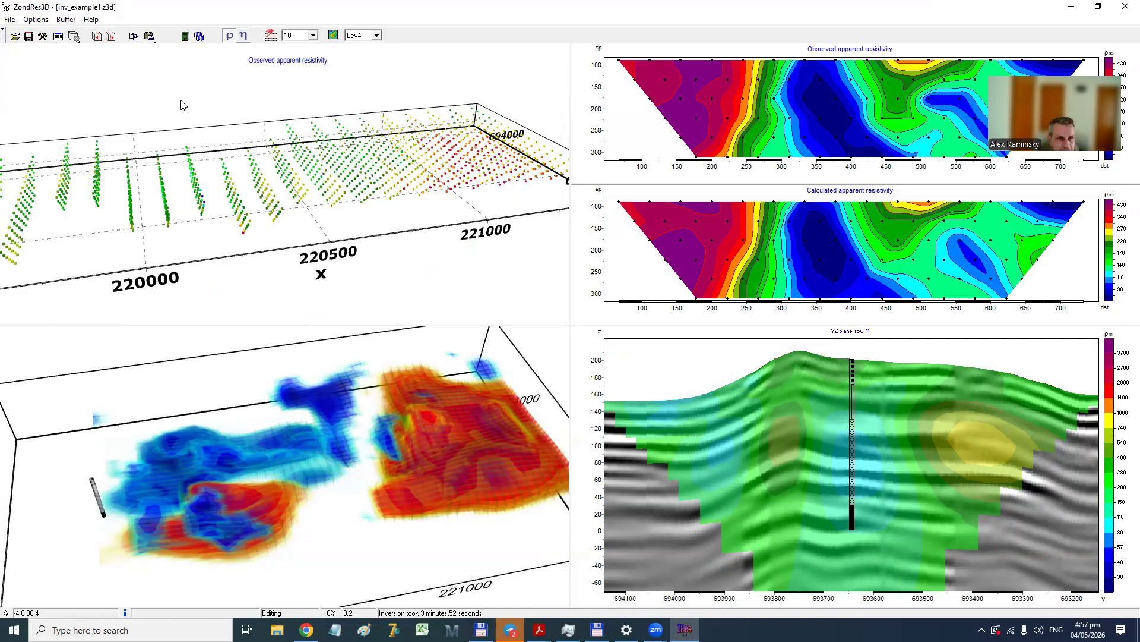
Switch the display to chargeability and clear the chargeability model.
left_click(243, 35)
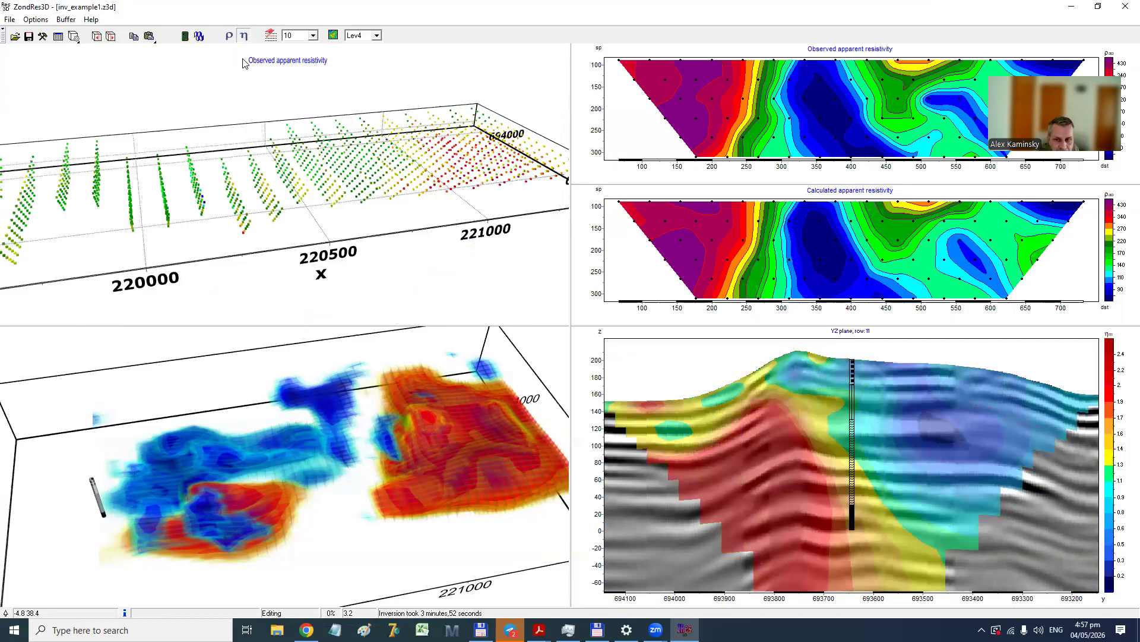
left_click(74, 36)
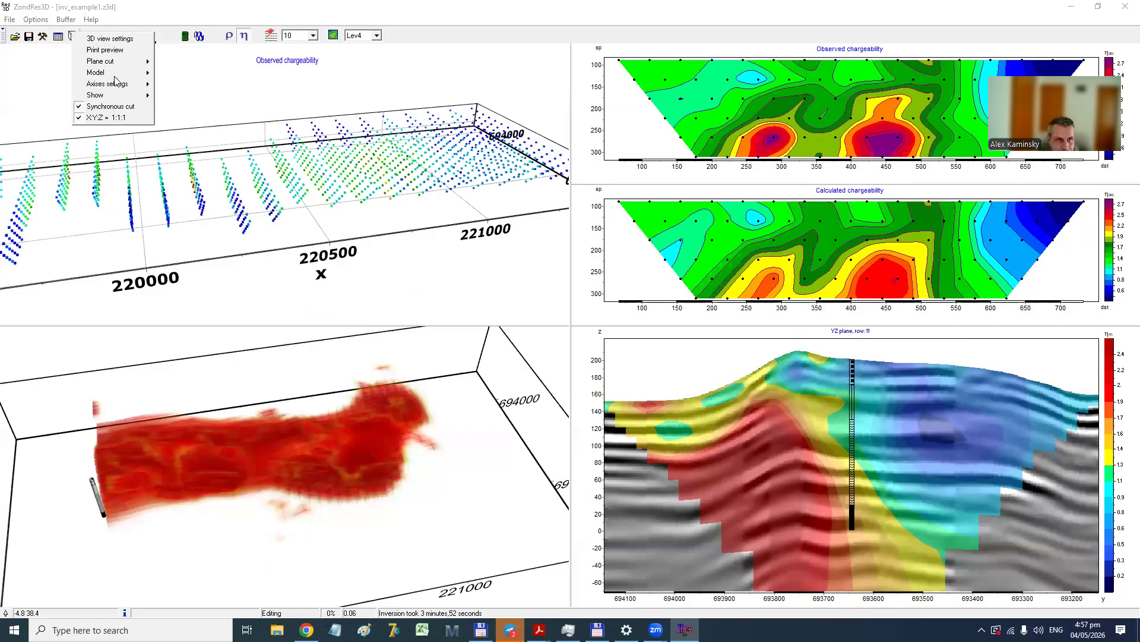
mouse_move(116, 74)
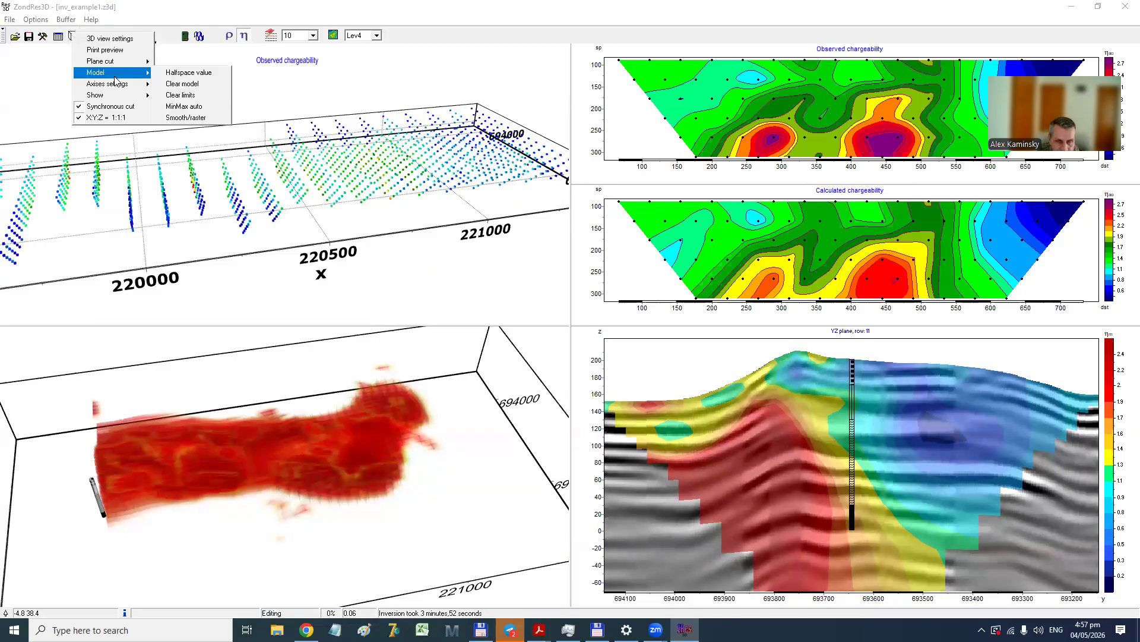
left_click(183, 86)
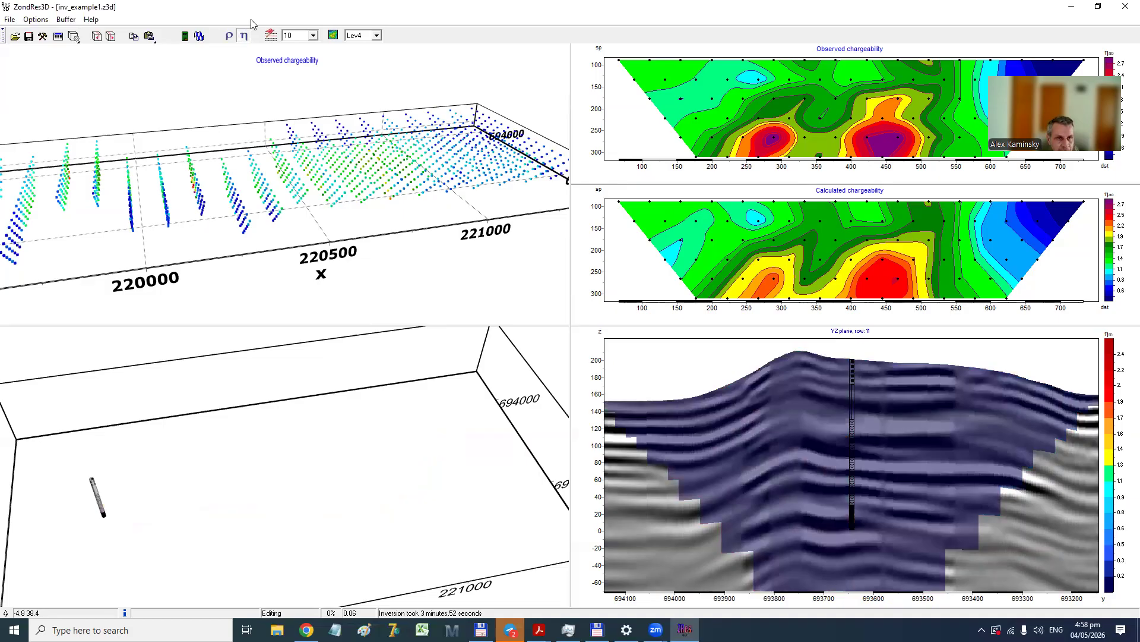
Switch the display back to resistivity and clear the resistivity model.
left_click(229, 37)
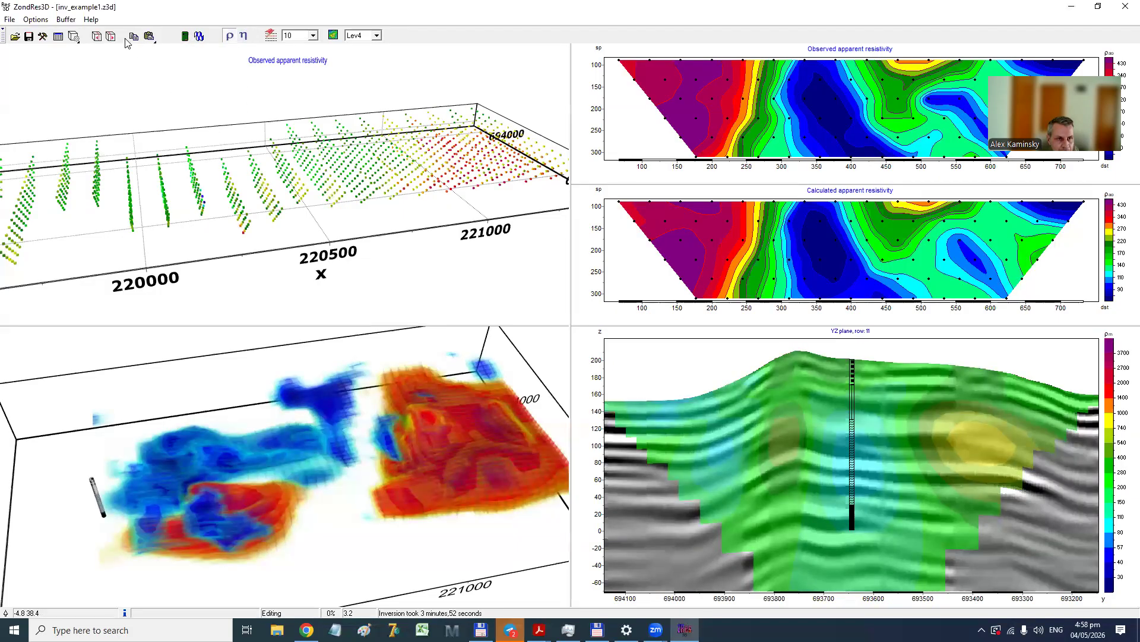
left_click(77, 38)
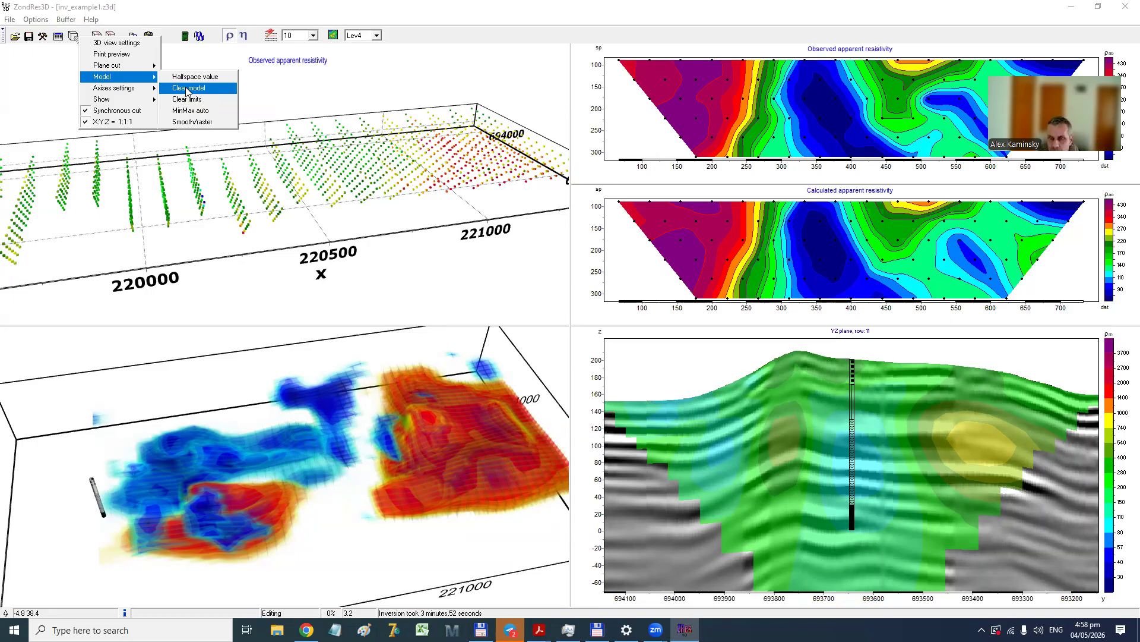
left_click(188, 89)
Enable IP data and CC criteria for the cross-gradient inversion, and confirm the number of independent upper layers.
left_click(37, 20)
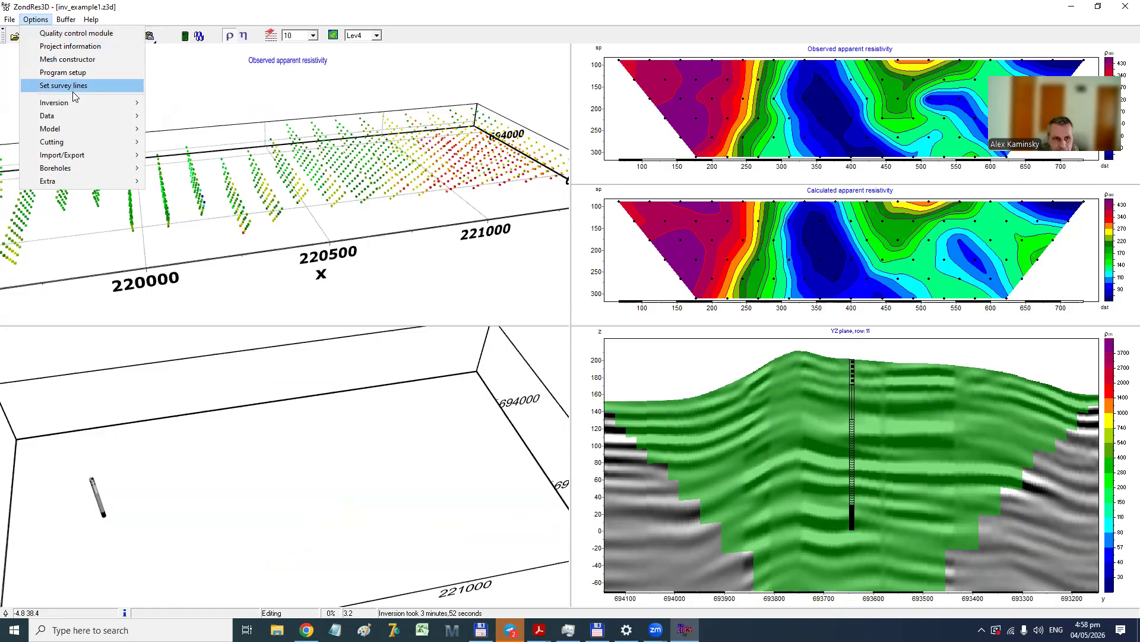
mouse_move(89, 102)
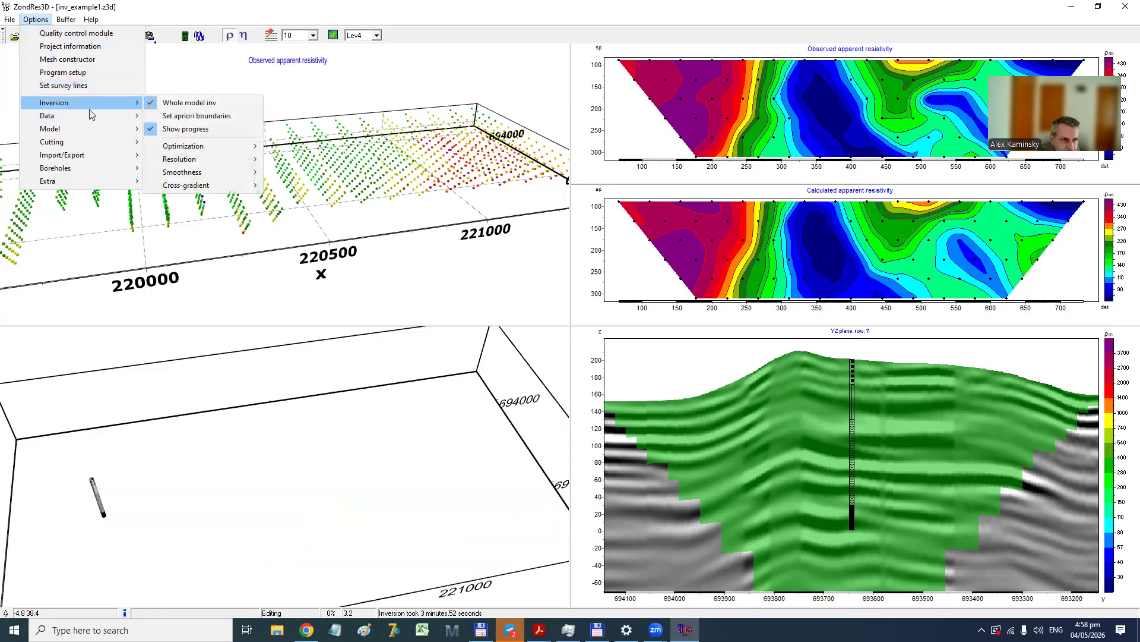
mouse_move(90, 130)
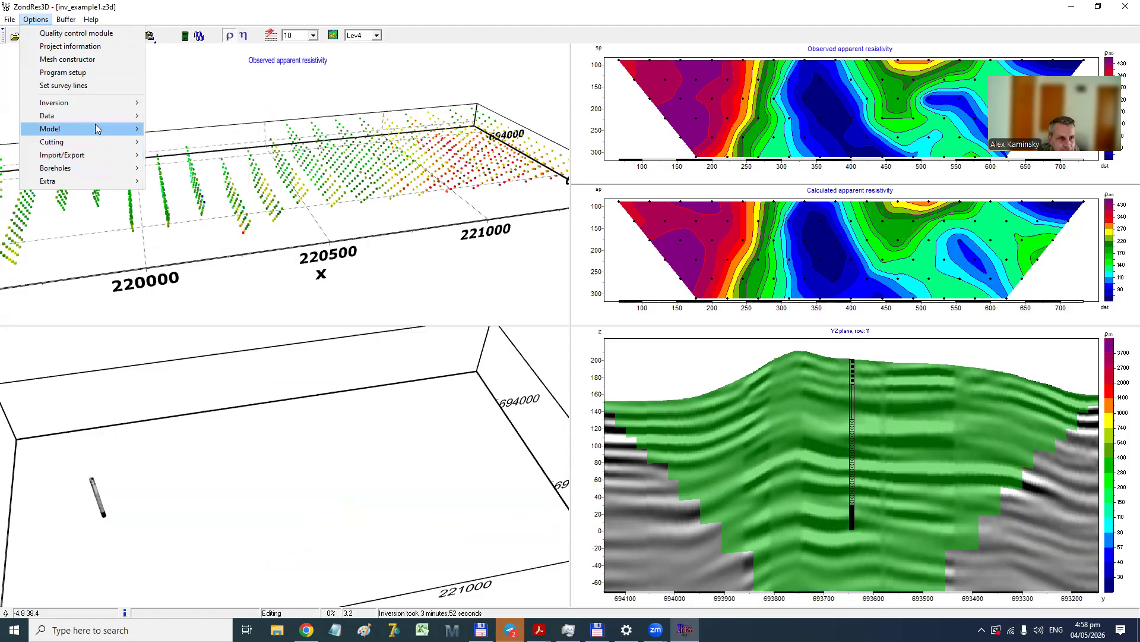
mouse_move(193, 149)
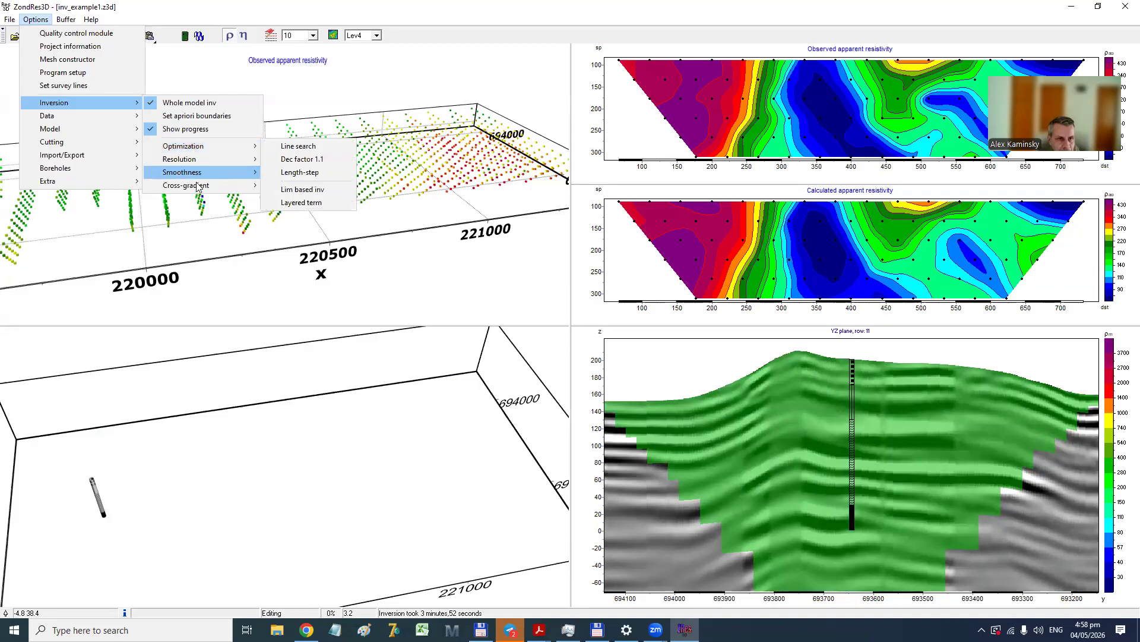
mouse_move(200, 185)
left_click(295, 230)
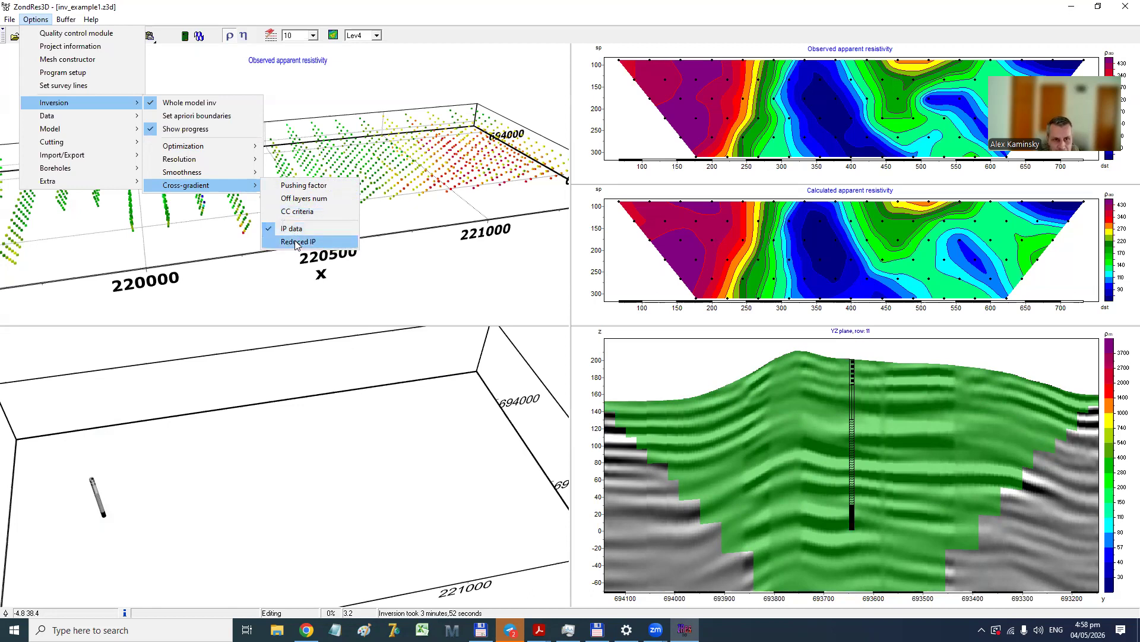
left_click(308, 213)
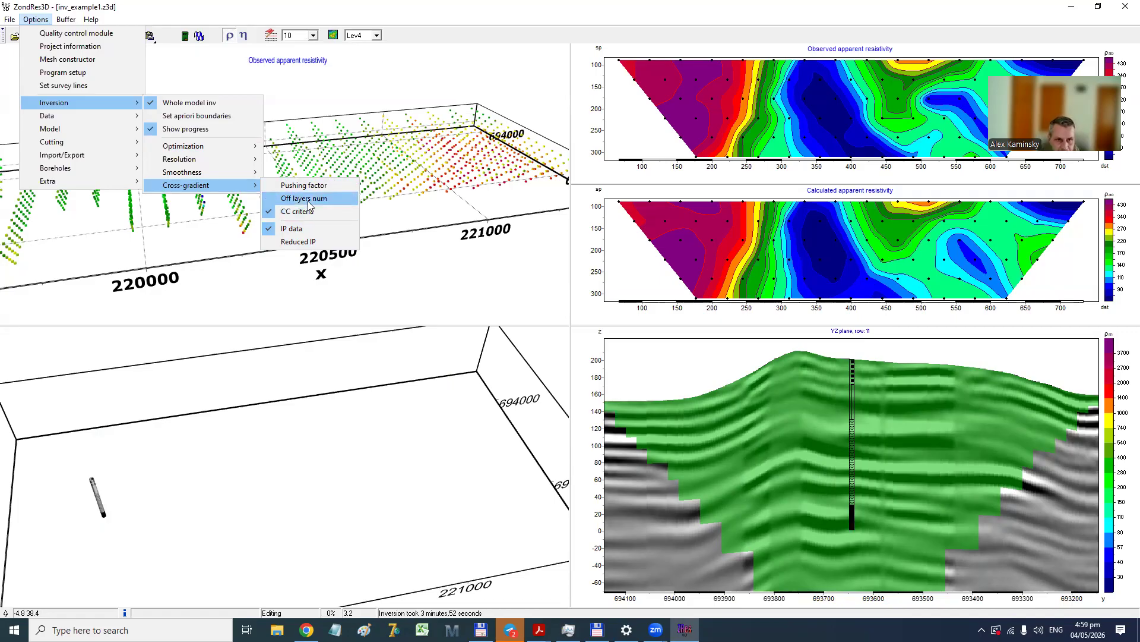
left_click(309, 198)
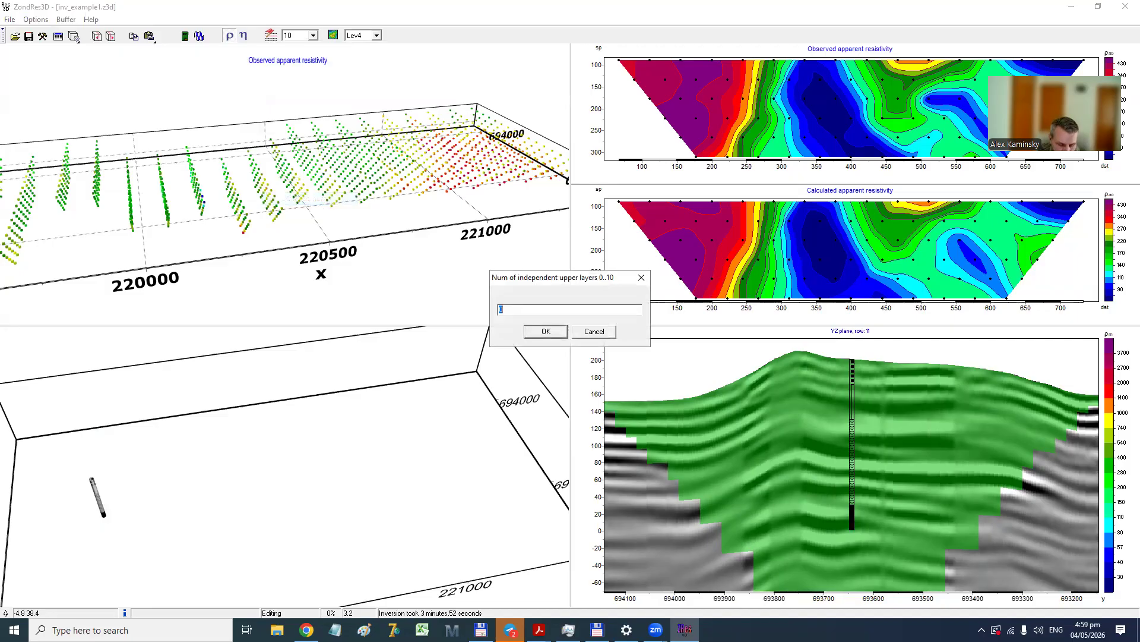
left_click(545, 331)
Change the 3D model display from transparent volume rendering to a solid block.
left_click_drag(329, 429, 325, 370)
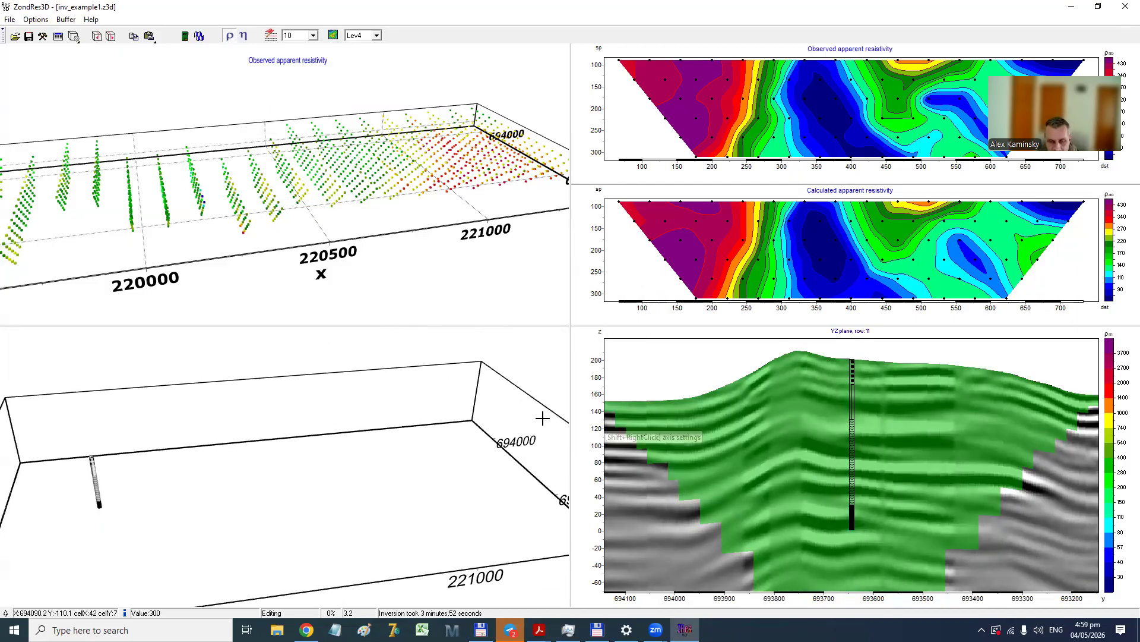
left_click_drag(264, 476, 284, 444)
scroll(284, 444, "down", 4)
left_click_drag(364, 429, 394, 497)
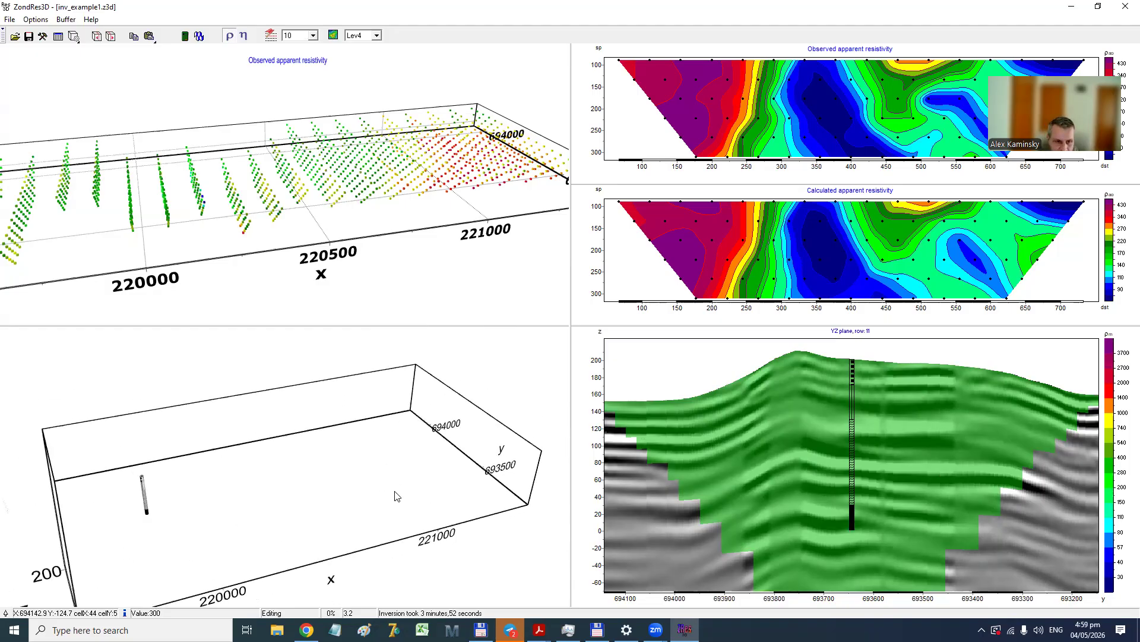
double_click(167, 377)
left_click(467, 231)
left_click(488, 395)
left_click_drag(475, 395, 287, 454)
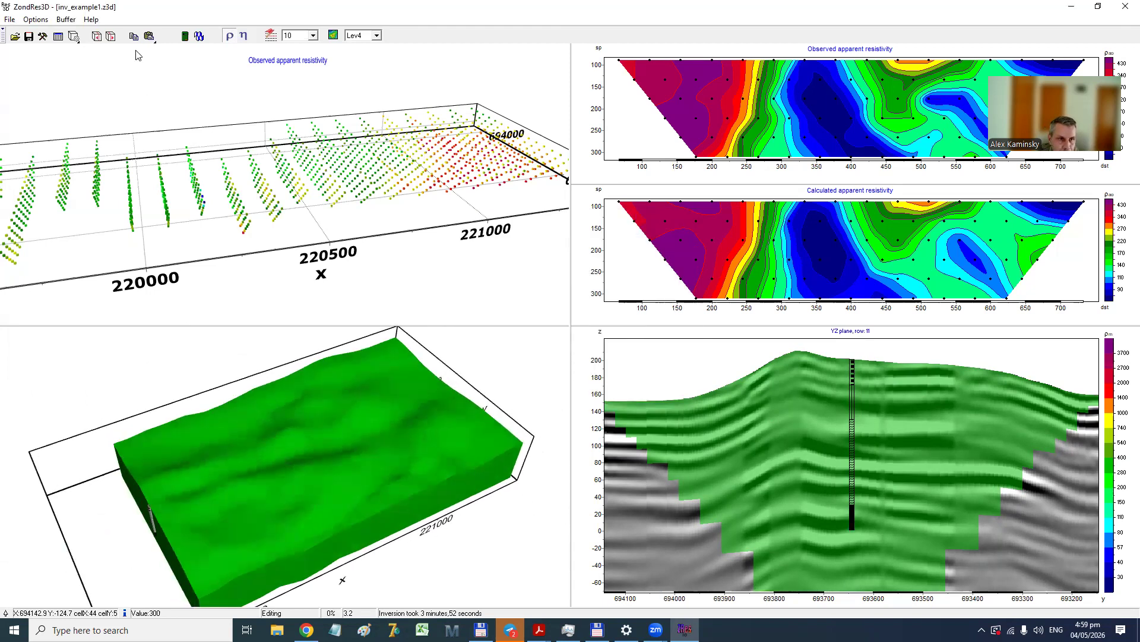
Show the survey points in the 3D views of the data and model.
left_click(74, 36)
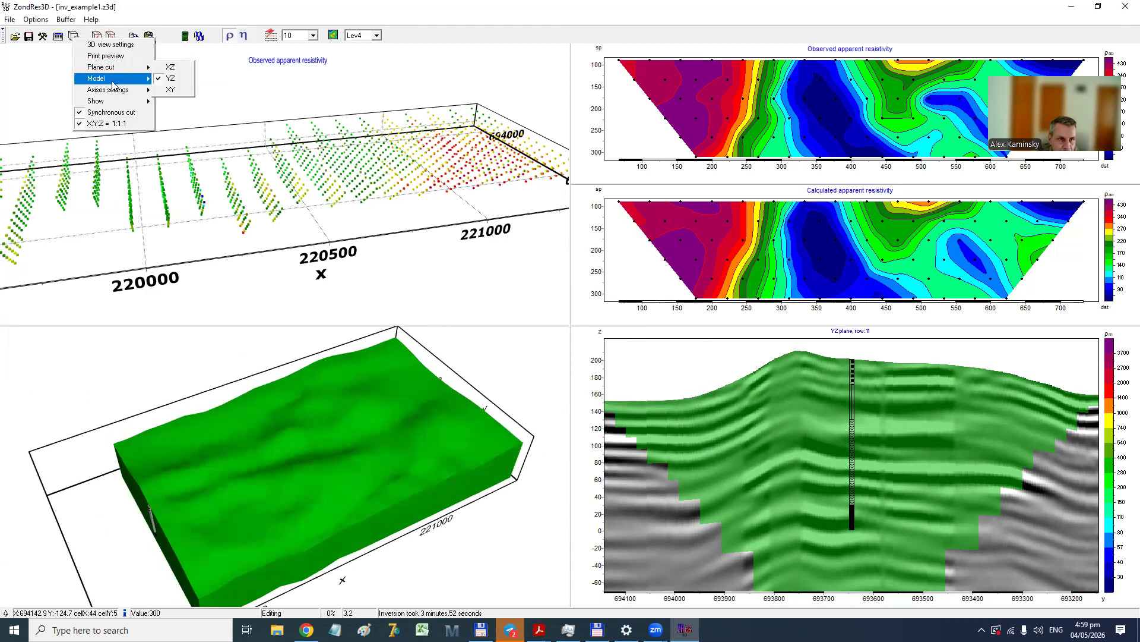
mouse_move(98, 78)
left_click(66, 4)
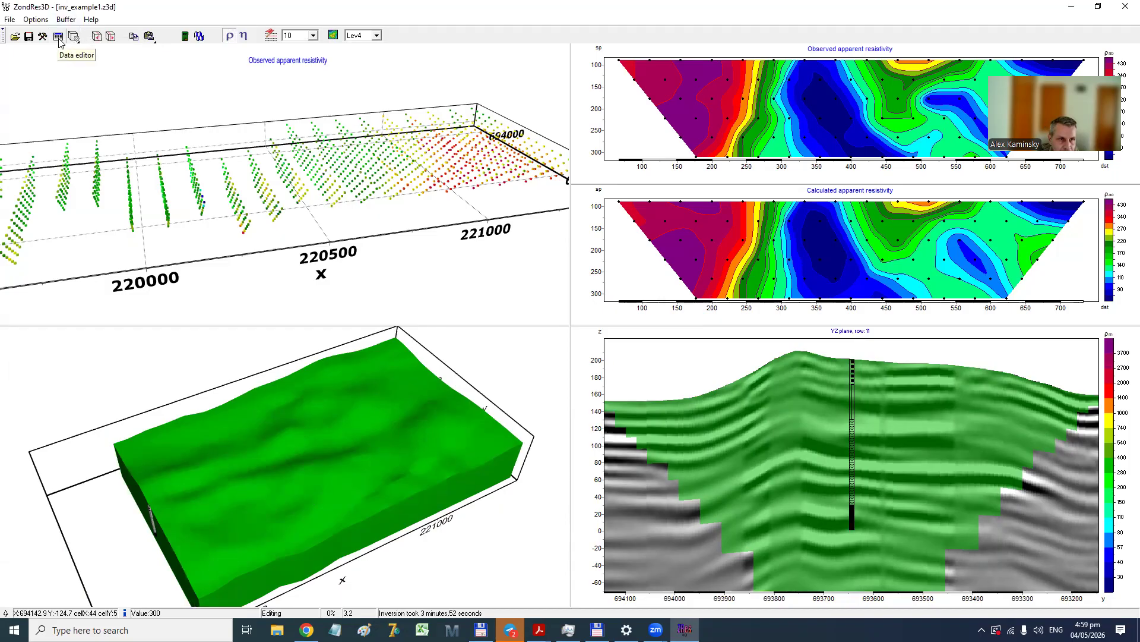
left_click(71, 42)
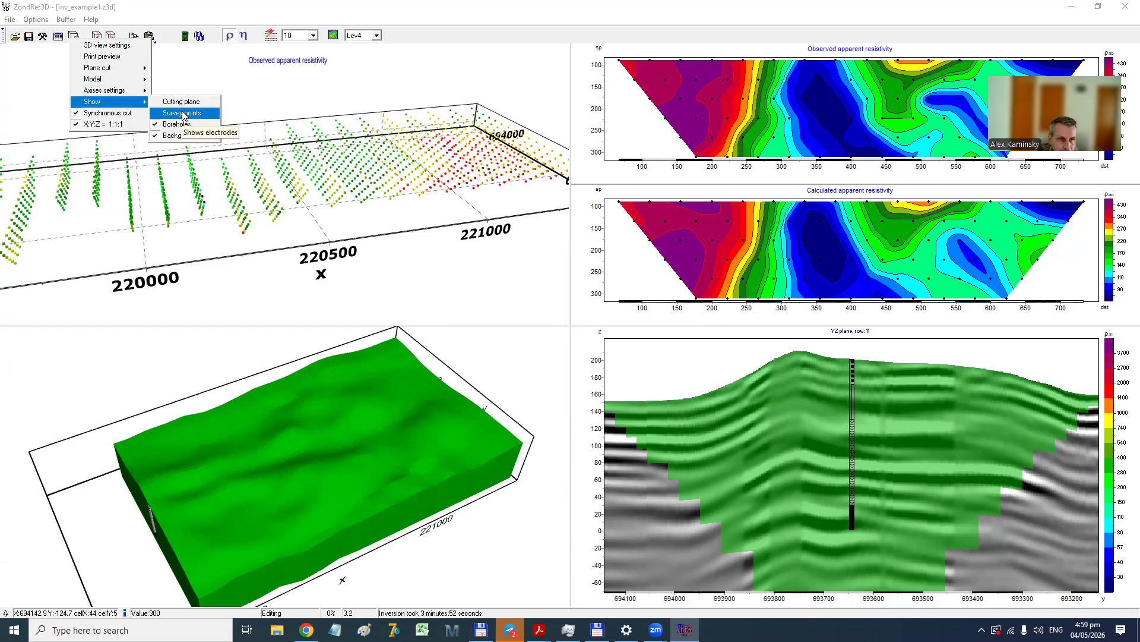
left_click(184, 112)
left_click_drag(316, 493, 296, 484)
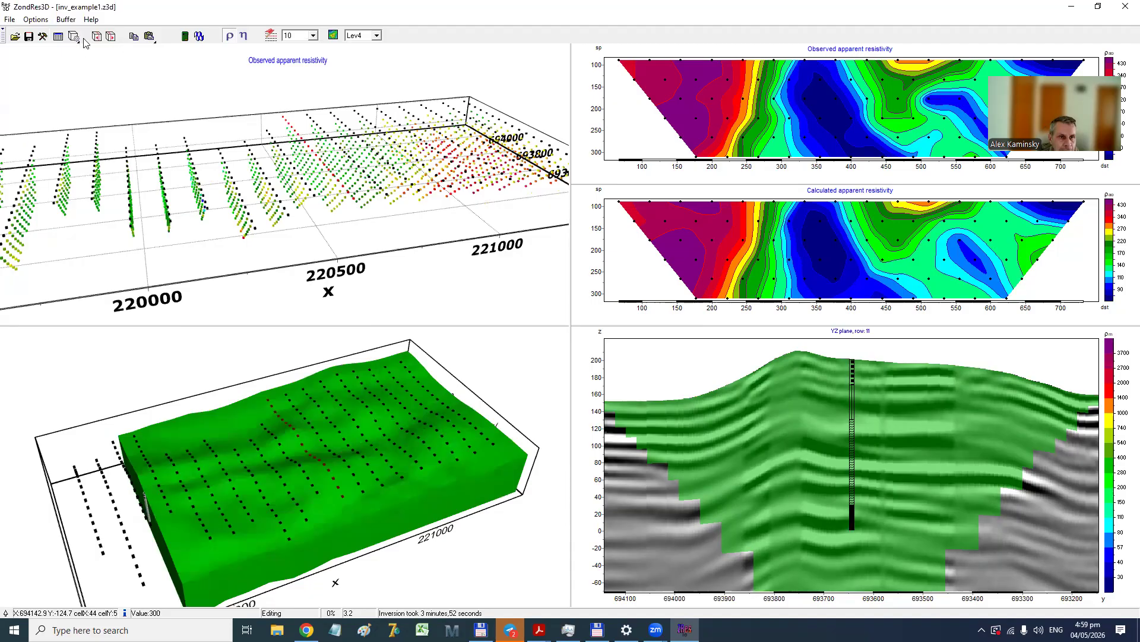
Adjust the inversion settings in the program setup, check the solver and cell grouping options, and apply the setup.
left_click(42, 36)
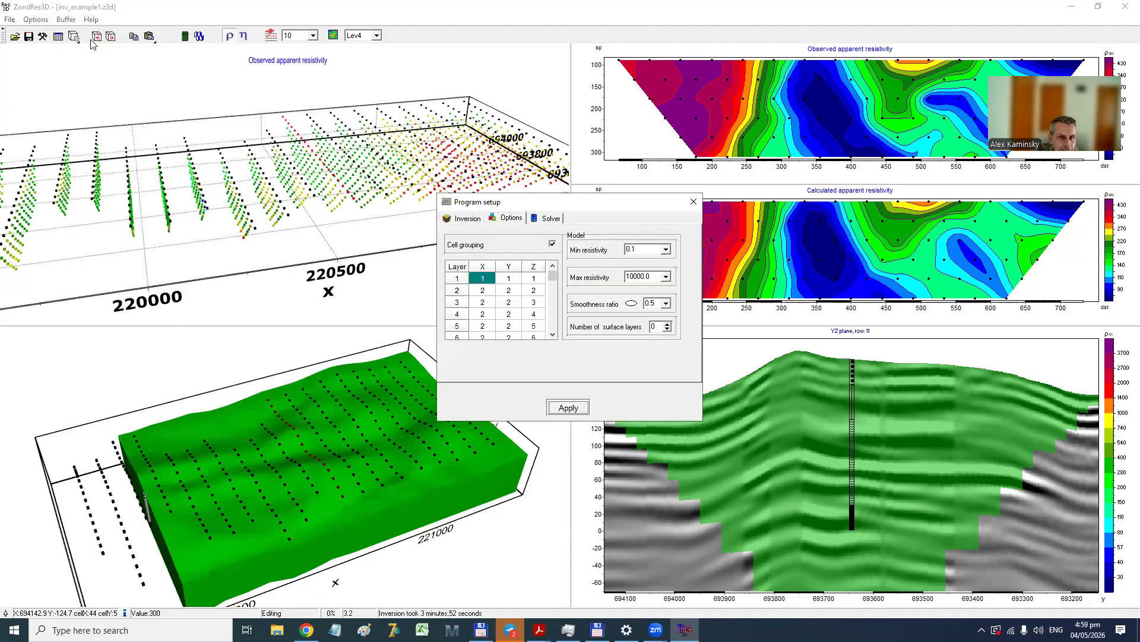
left_click(468, 218)
left_click(503, 241)
left_click(505, 279)
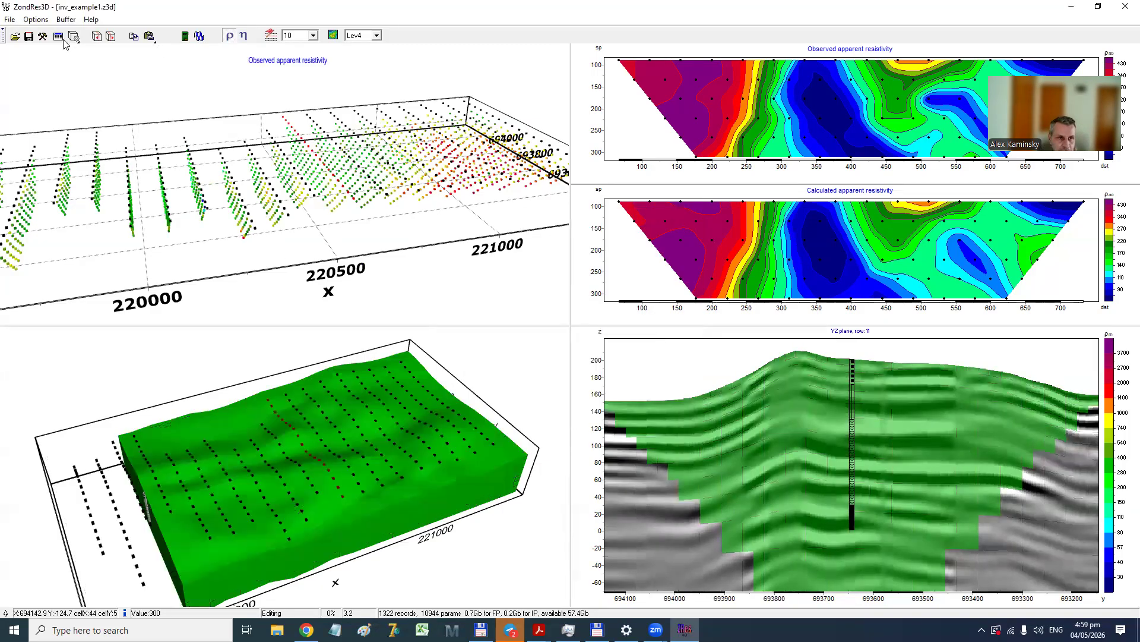
left_click(44, 37)
left_click(553, 220)
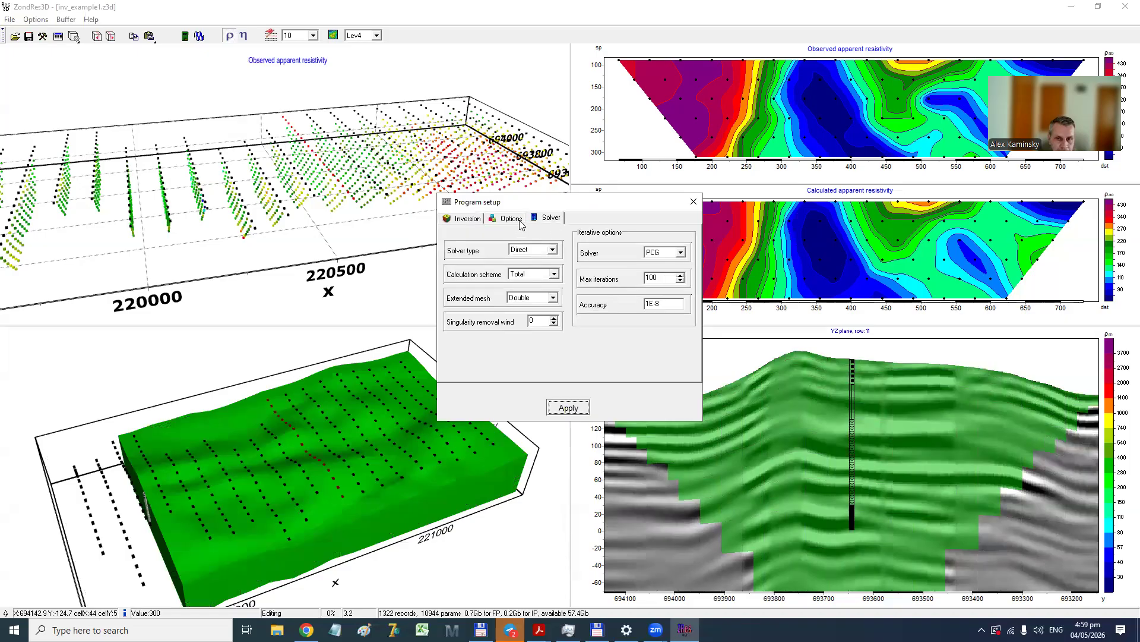
left_click(504, 219)
left_click(569, 407)
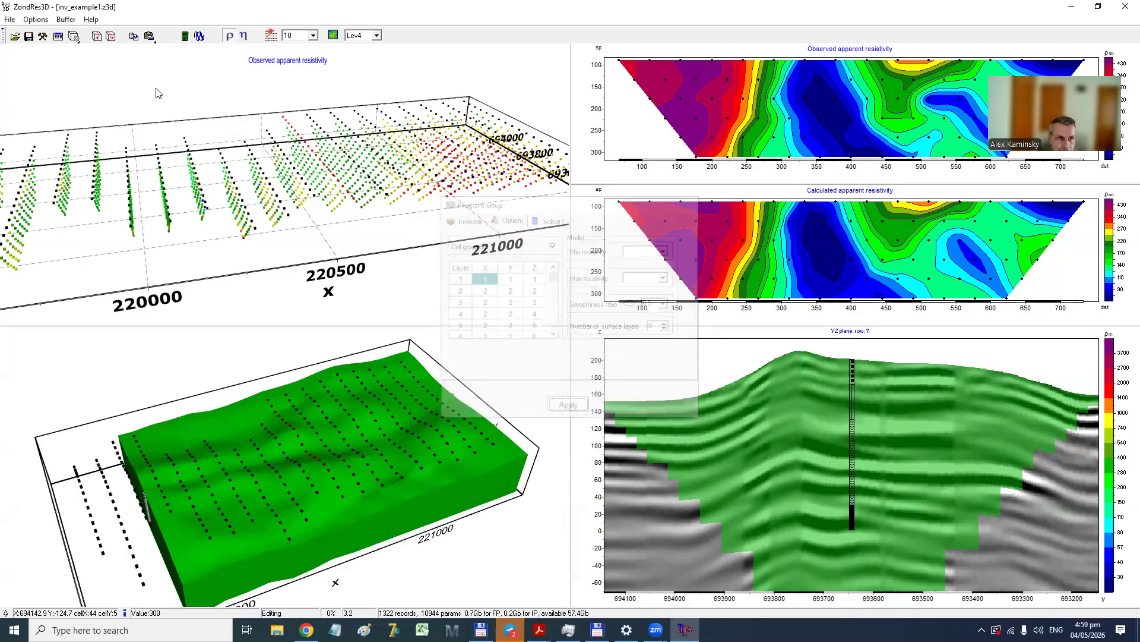
Turn off whole model inversion and start the inversion of the inv_example1 data.
left_click(36, 19)
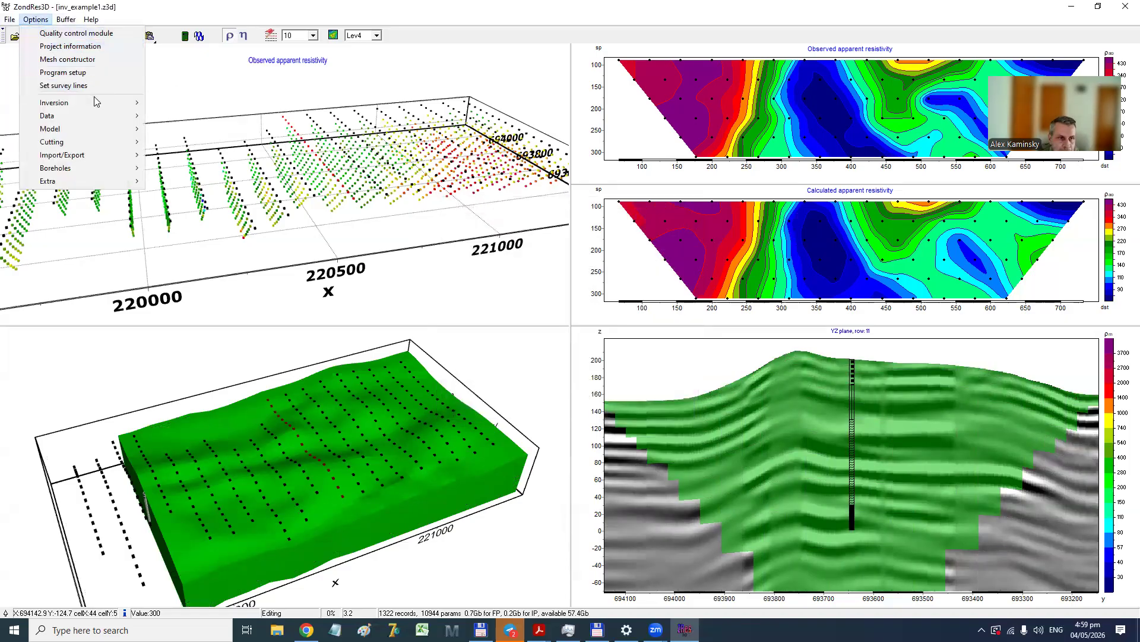
mouse_move(95, 103)
left_click(165, 105)
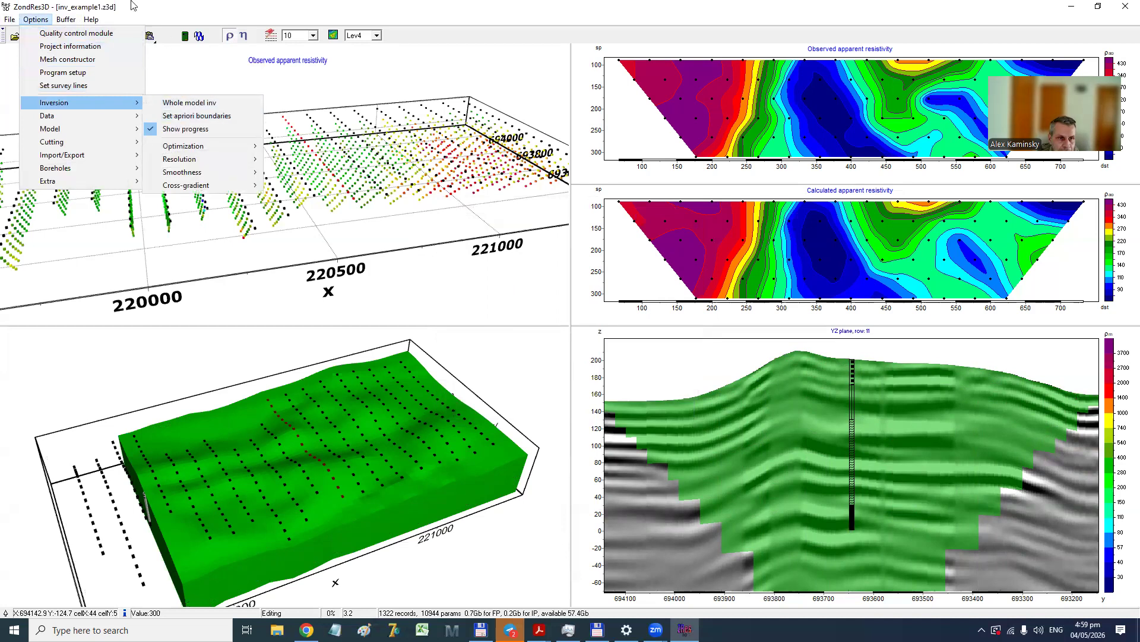
left_click(131, 2)
left_click(199, 36)
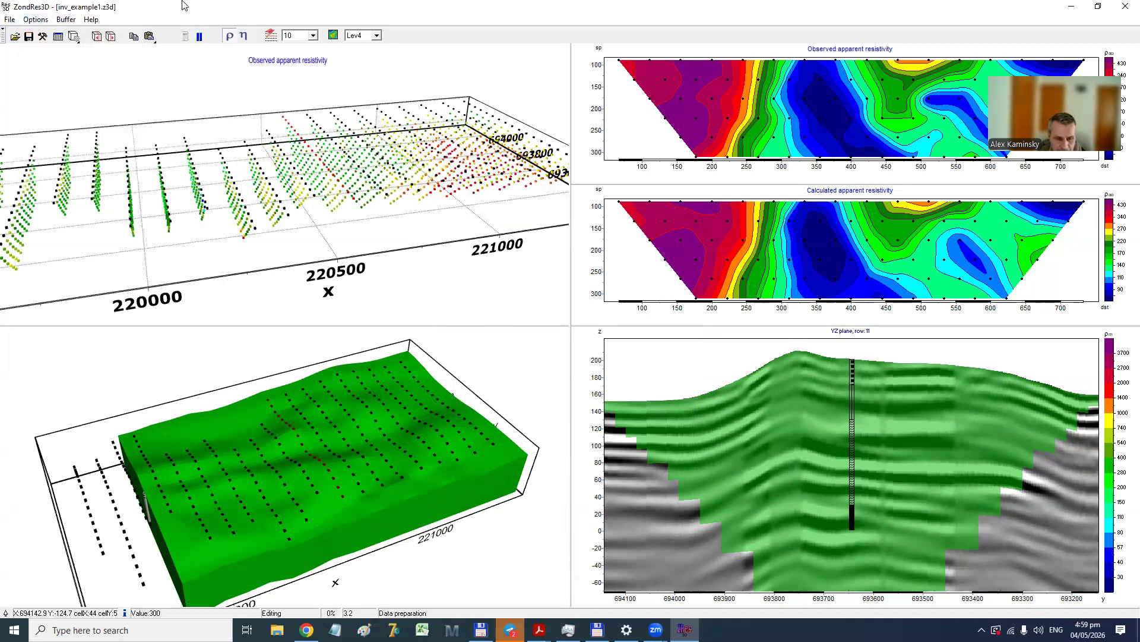
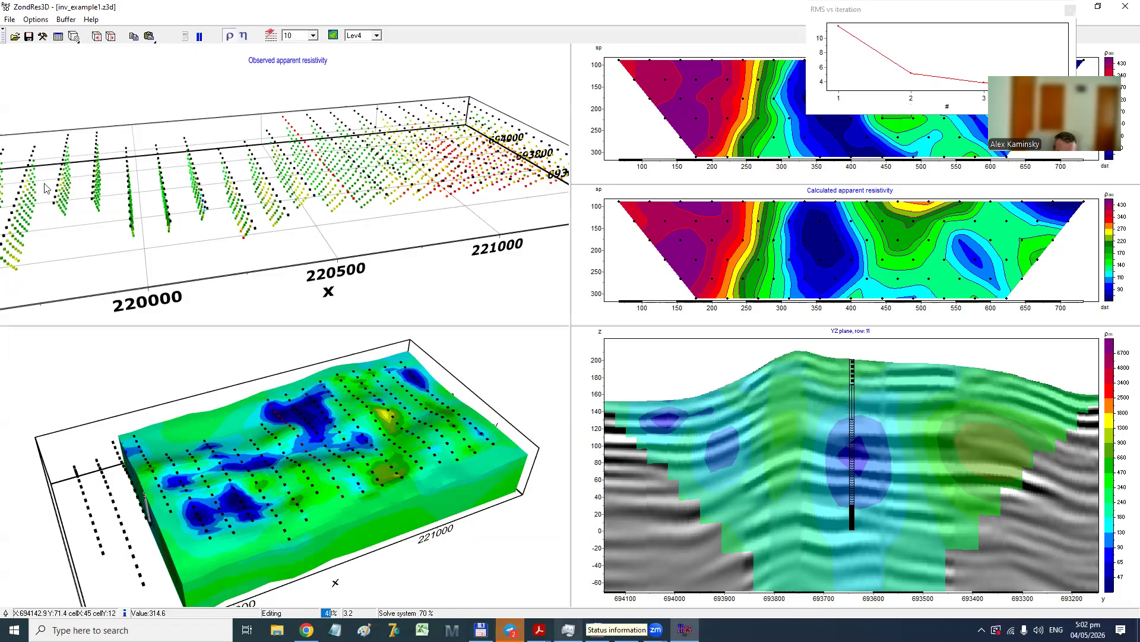
Check the CPU load of the ZondRes3D inversion processes in Task Manager, and minimize it.
key("ctrl+shift+Escape")
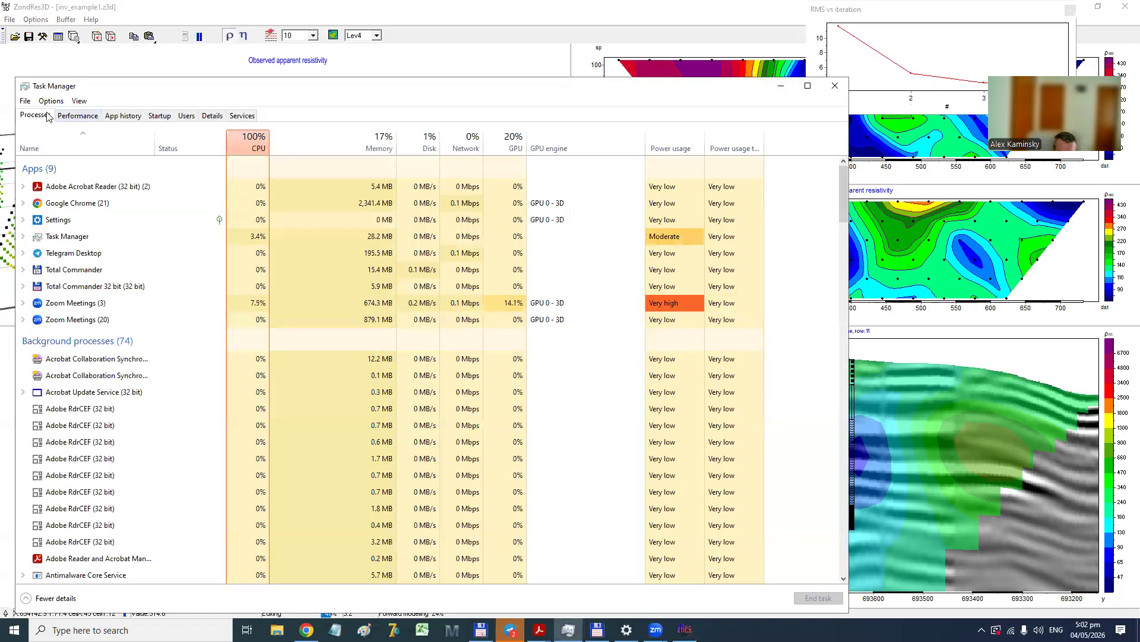
left_click(78, 116)
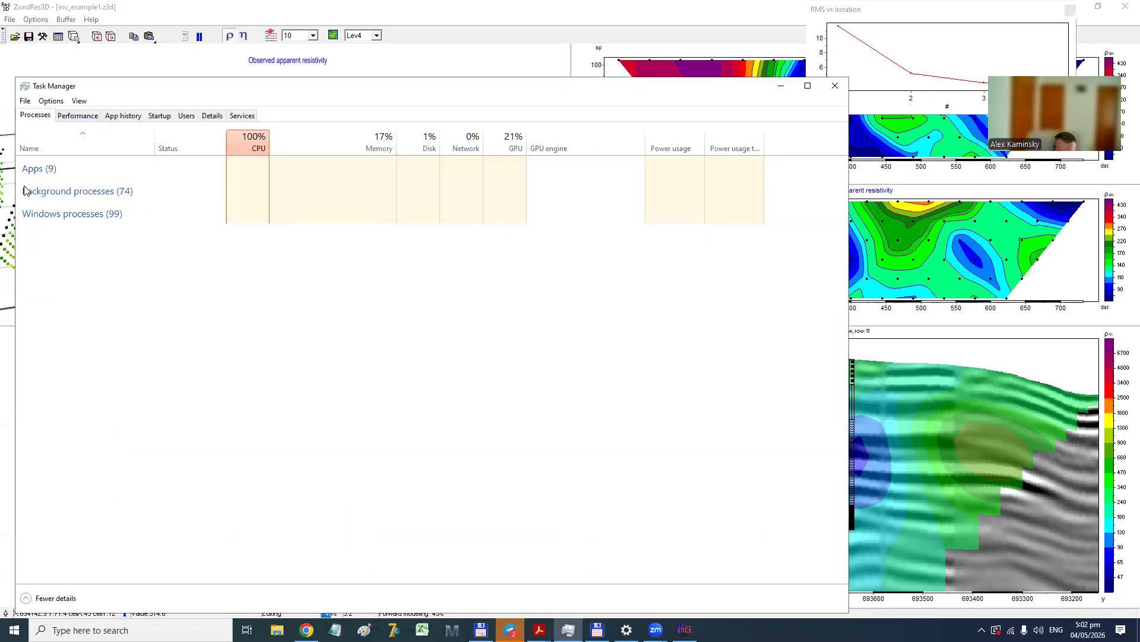
key("Right")
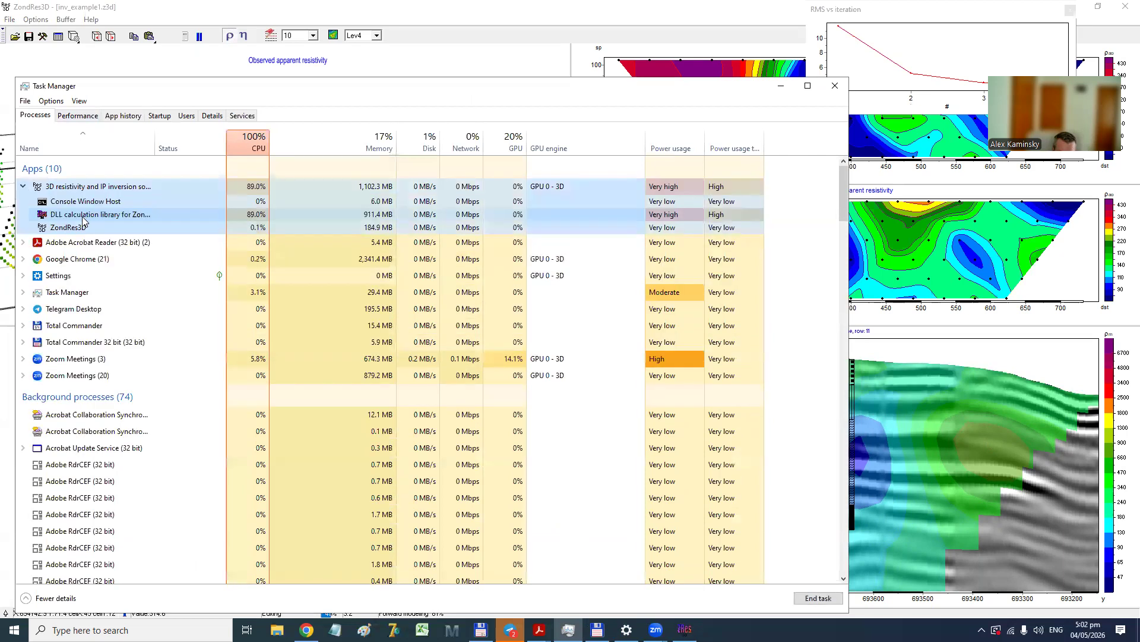
left_click(84, 216)
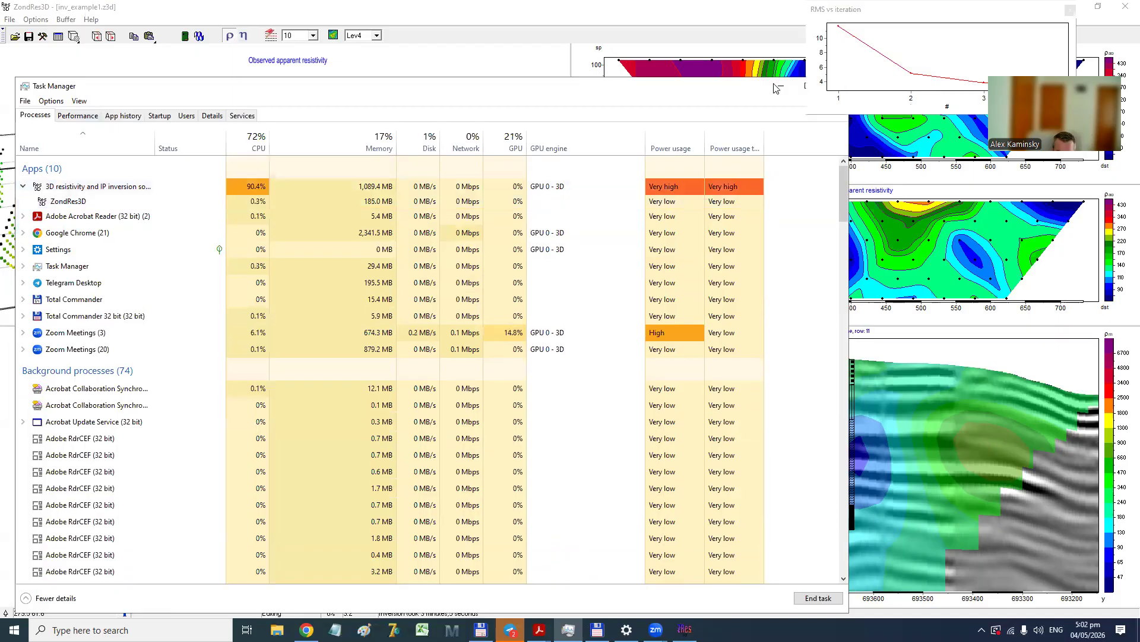
left_click(780, 85)
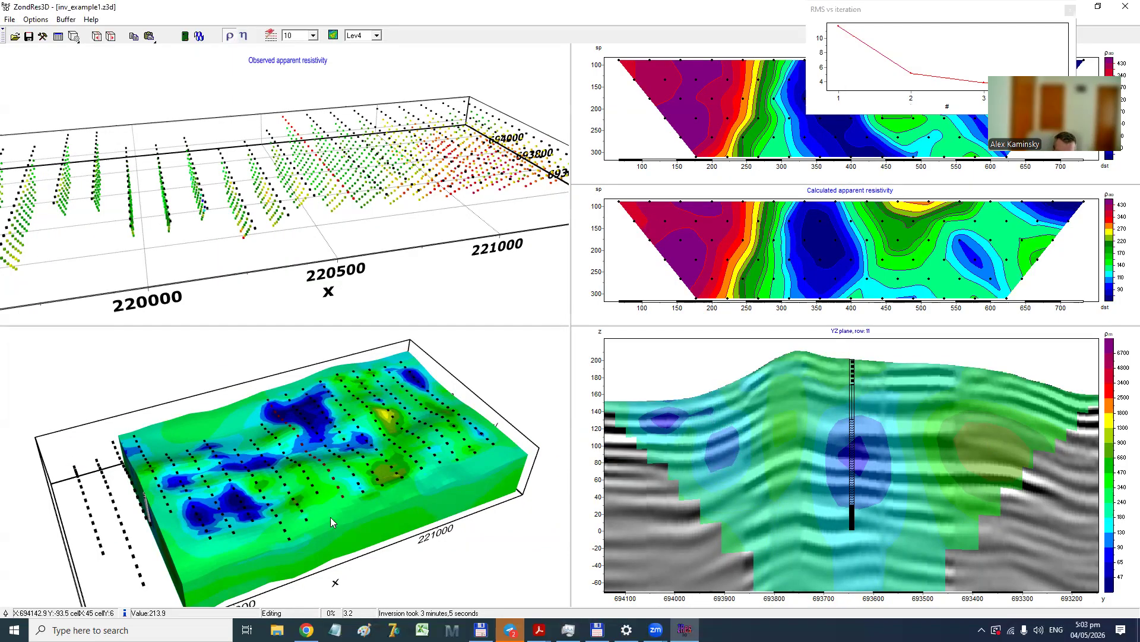
Examine the inverted resistivity in the 3D model and step through the YZ sections from row 11 to row 18.
left_click_drag(300, 531, 357, 563)
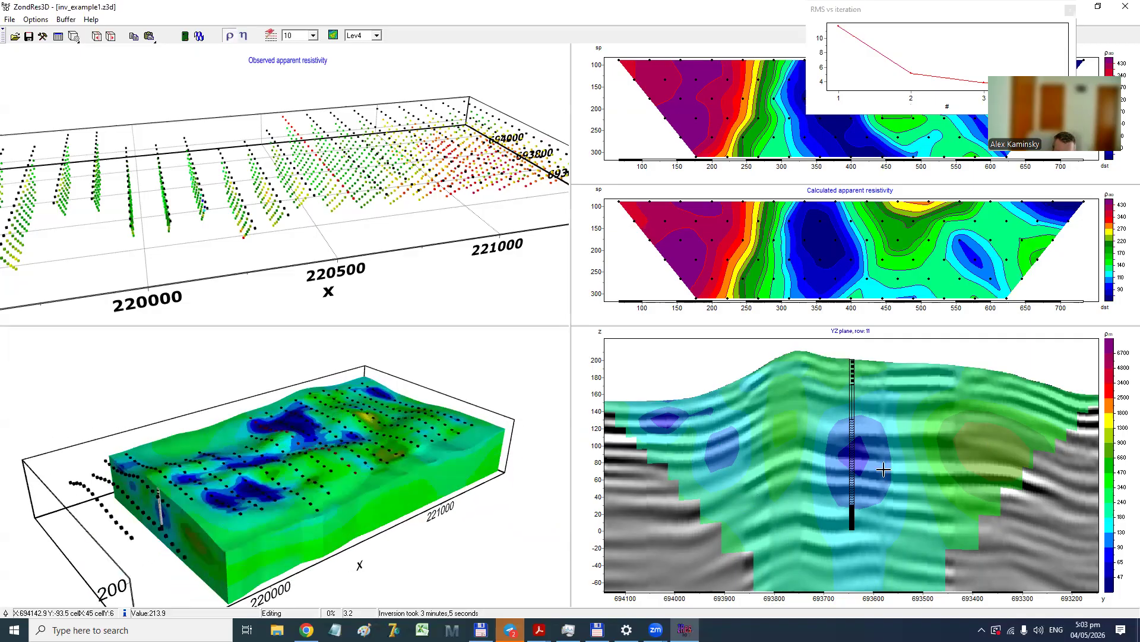
scroll(882, 466, "up", 2)
scroll(881, 461, "up", 1)
left_click_drag(299, 461, 803, 428)
scroll(911, 435, "up", 4)
left_click_drag(260, 361, 232, 386)
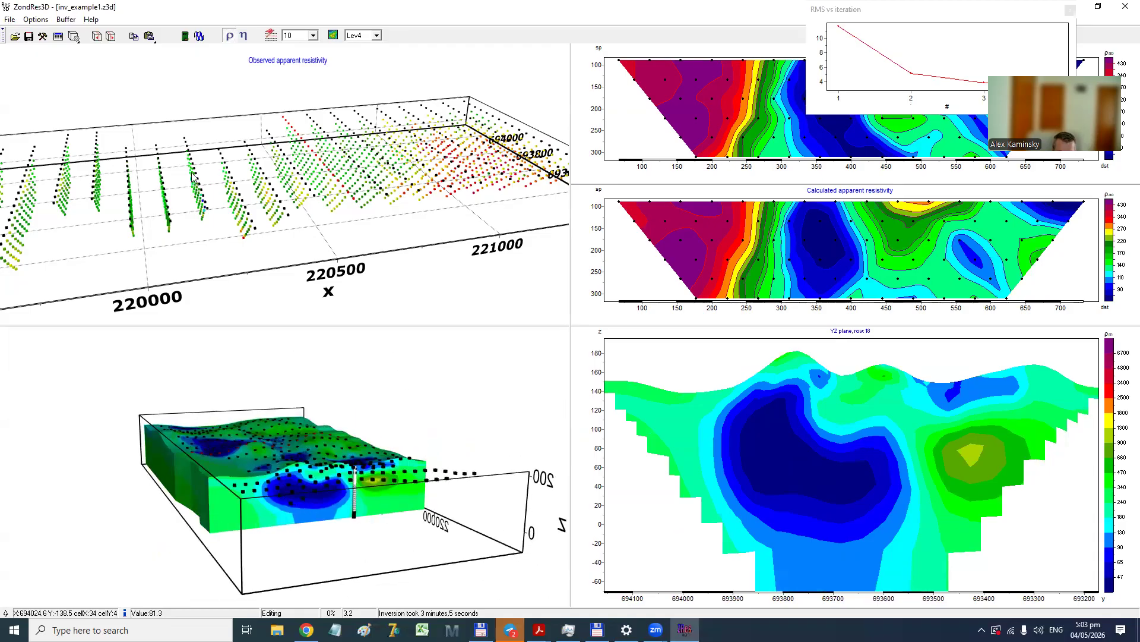
Display the chargeability results and examine the model's YZ sections from row 18 to row 15.
left_click(244, 36)
left_click_drag(370, 515, 340, 472)
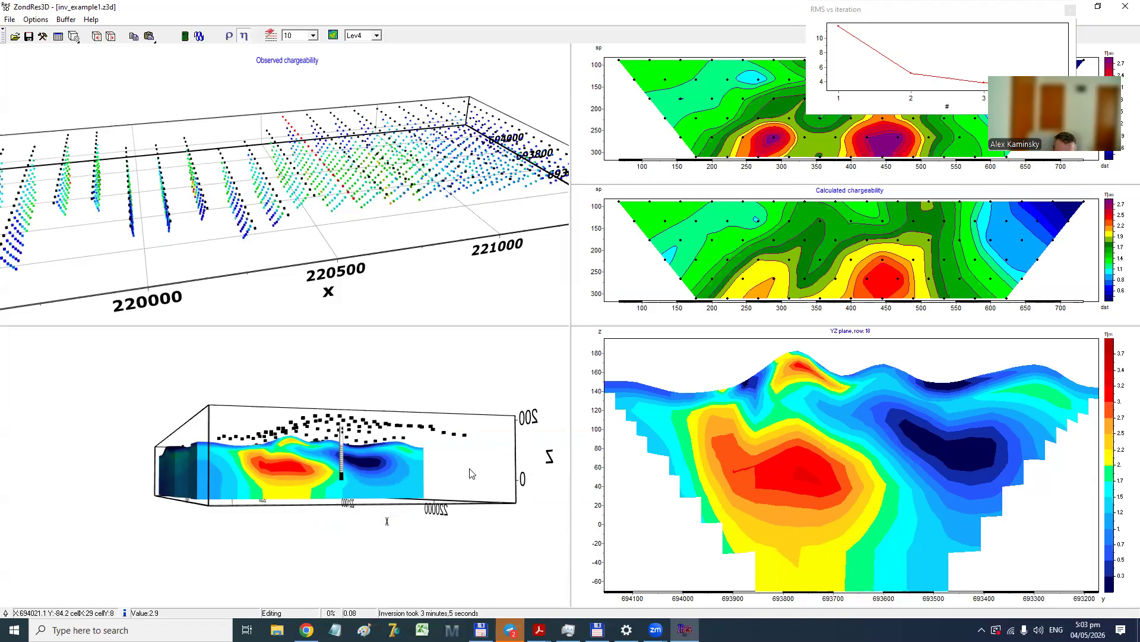
scroll(844, 462, "down", 1)
scroll(847, 470, "down", 2)
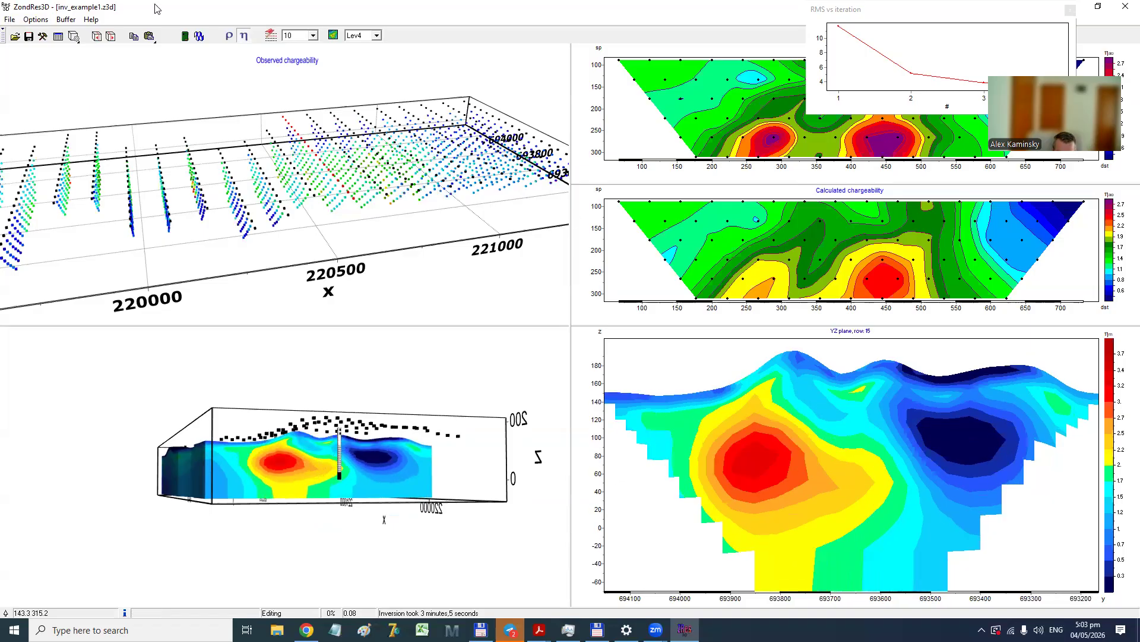
Return to the resistivity results and step through the model's YZ sections up to row 31.
left_click(230, 36)
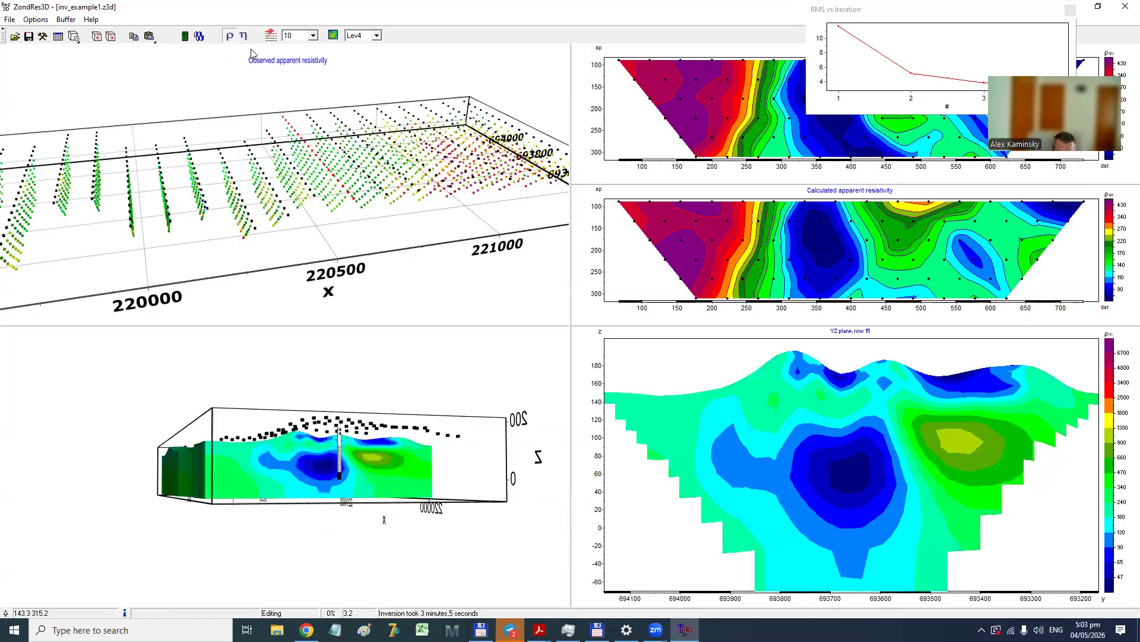
left_click_drag(315, 423, 254, 492)
scroll(855, 461, "up", 6)
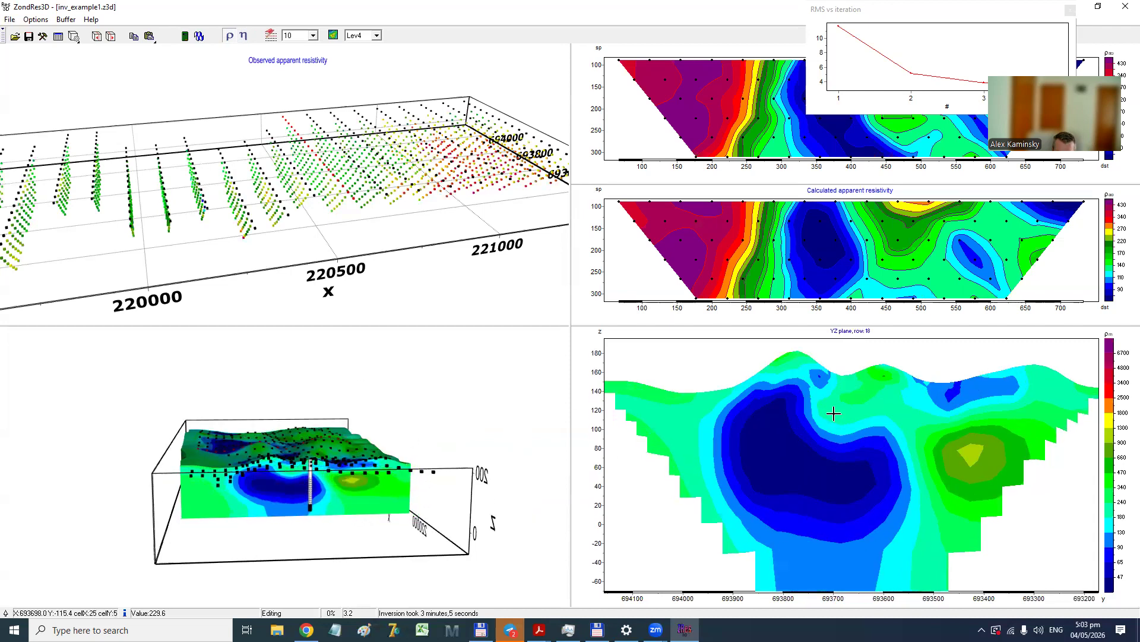
scroll(830, 407, "up", 8)
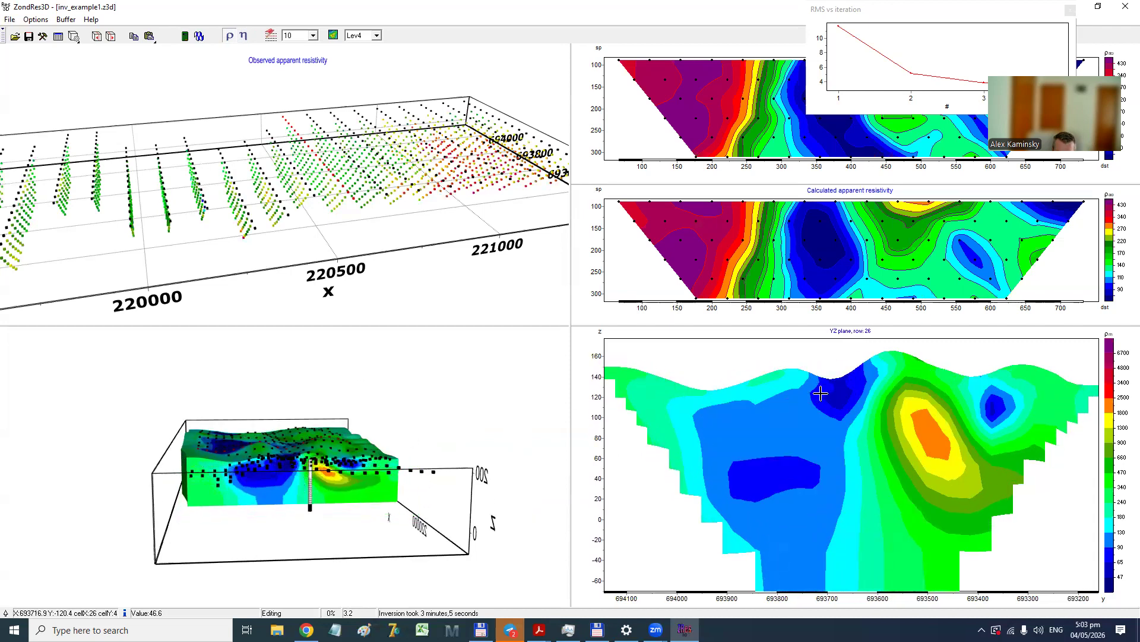
scroll(797, 375, "up", 2)
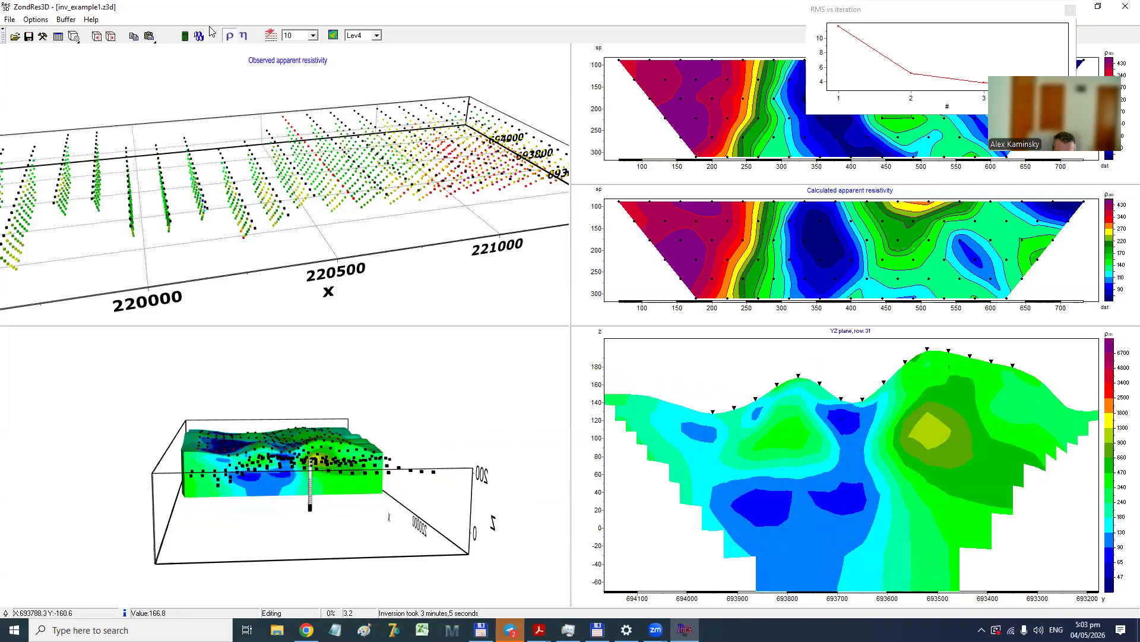
Display the chargeability results again and turn on the MF factor display for the model.
left_click(244, 36)
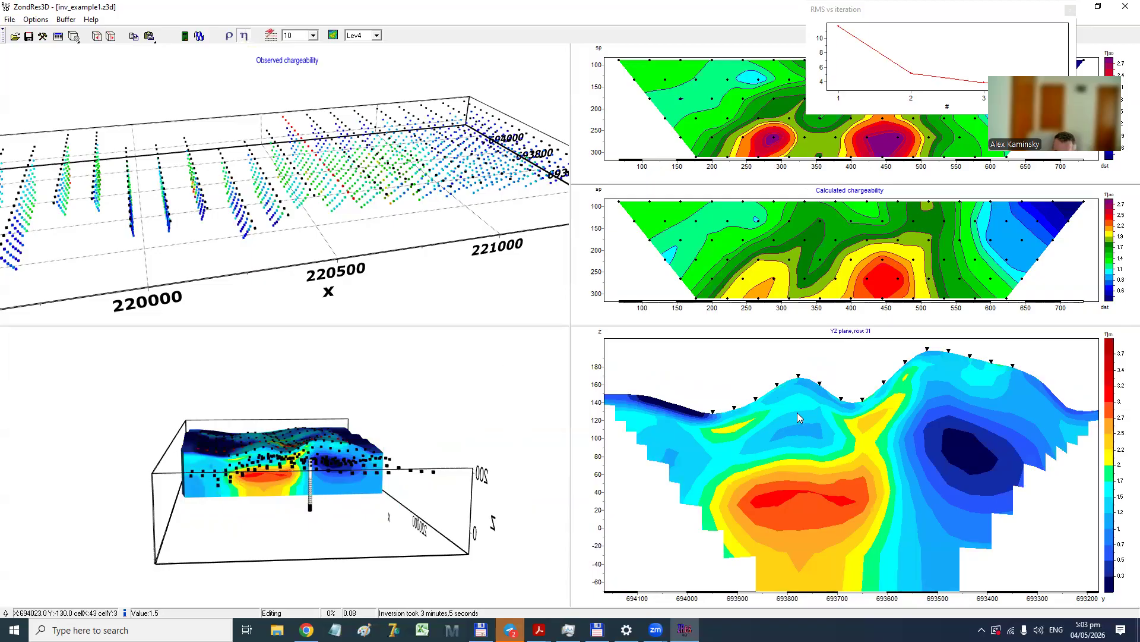
mouse_move(307, 423)
left_mouse_down()
mouse_move(374, 432)
mouse_move(327, 427)
left_mouse_up()
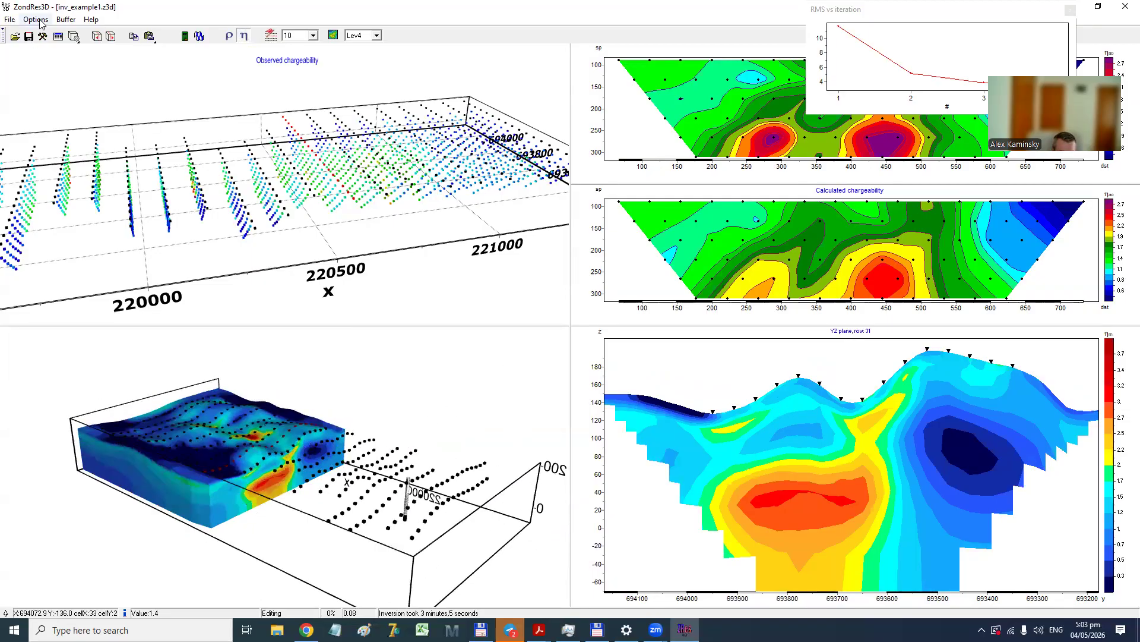
left_click(36, 20)
mouse_move(76, 136)
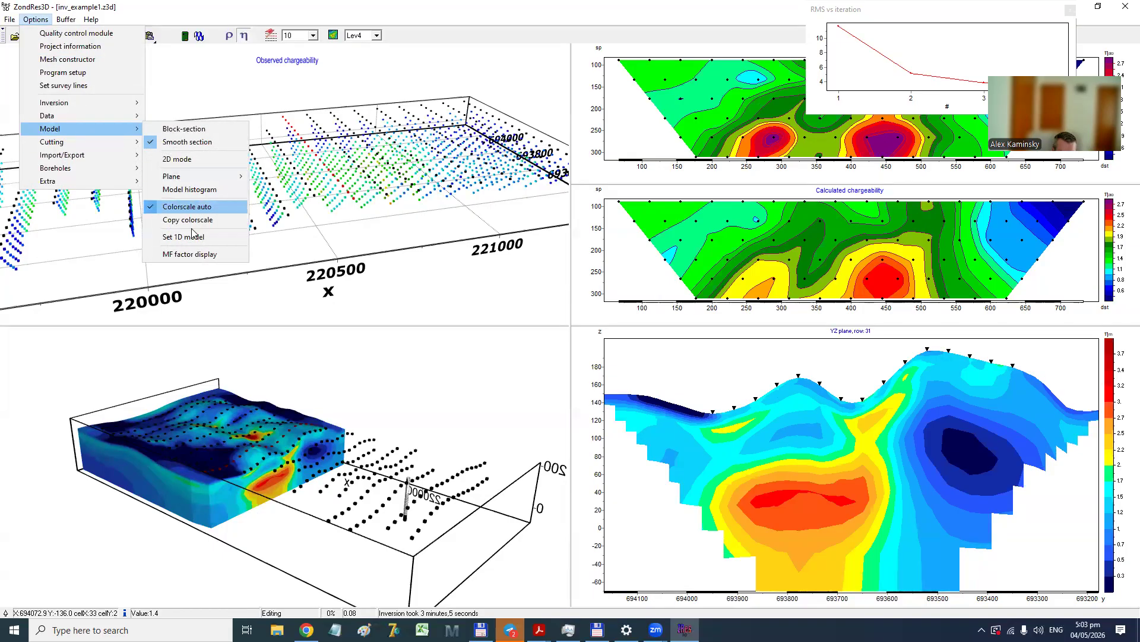
left_click(196, 254)
Examine the MF factor anomalies across the YZ sections, from row 31 up to row 44 and back to row 11.
left_click_drag(499, 455, 490, 419)
scroll(932, 453, "down", 2)
scroll(930, 452, "down", 4)
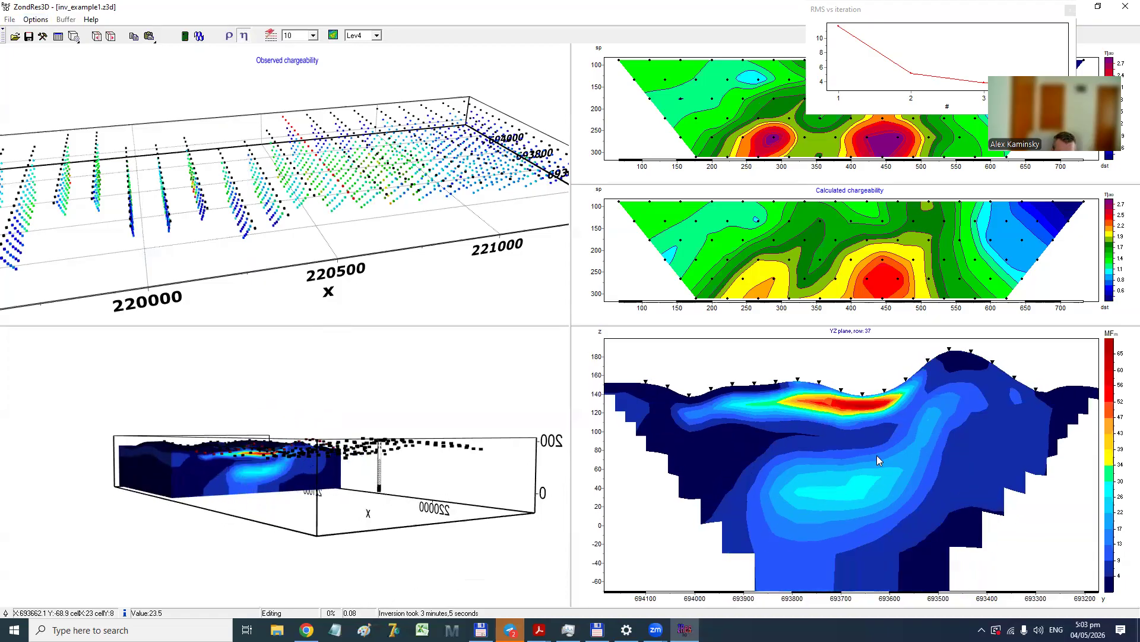
scroll(837, 443, "down", 1)
scroll(837, 442, "down", 8)
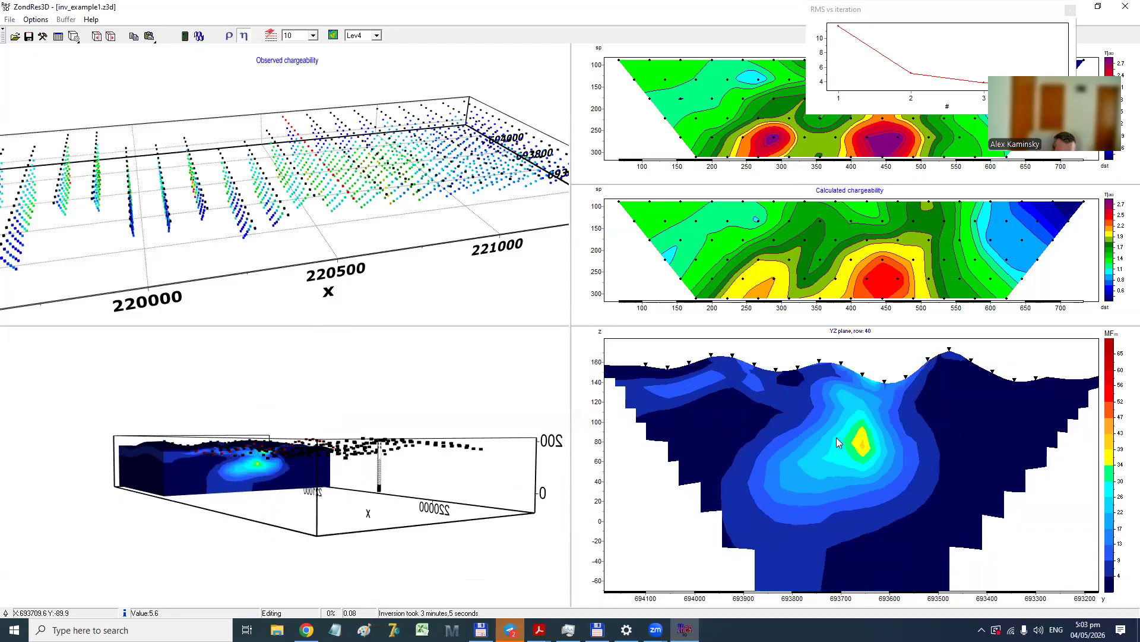
scroll(838, 442, "up", 6)
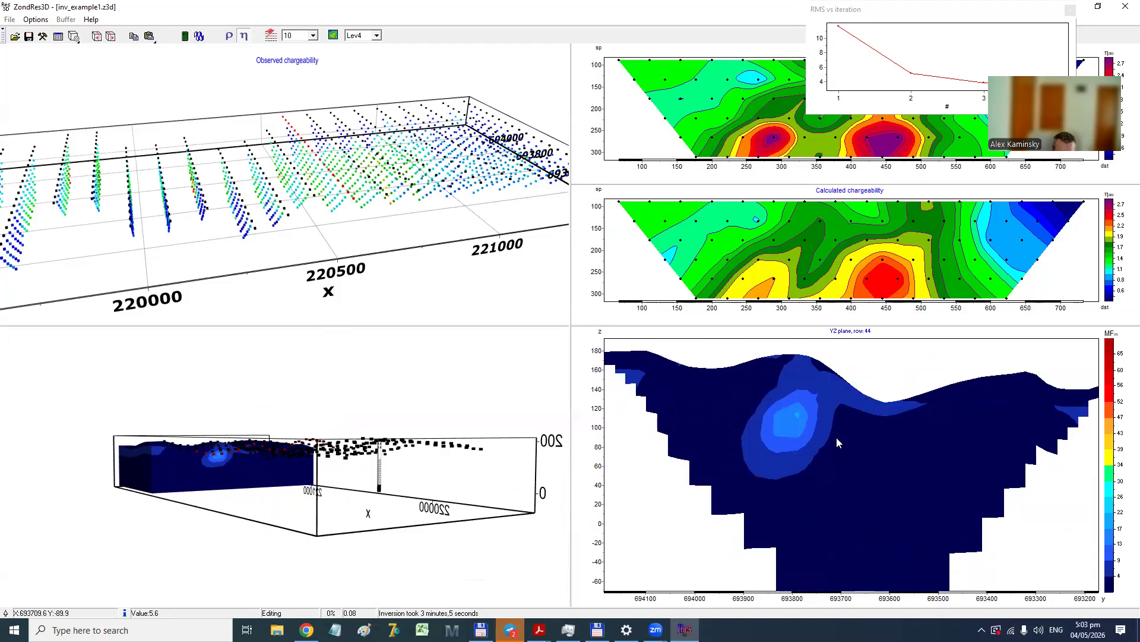
scroll(838, 444, "up", 6)
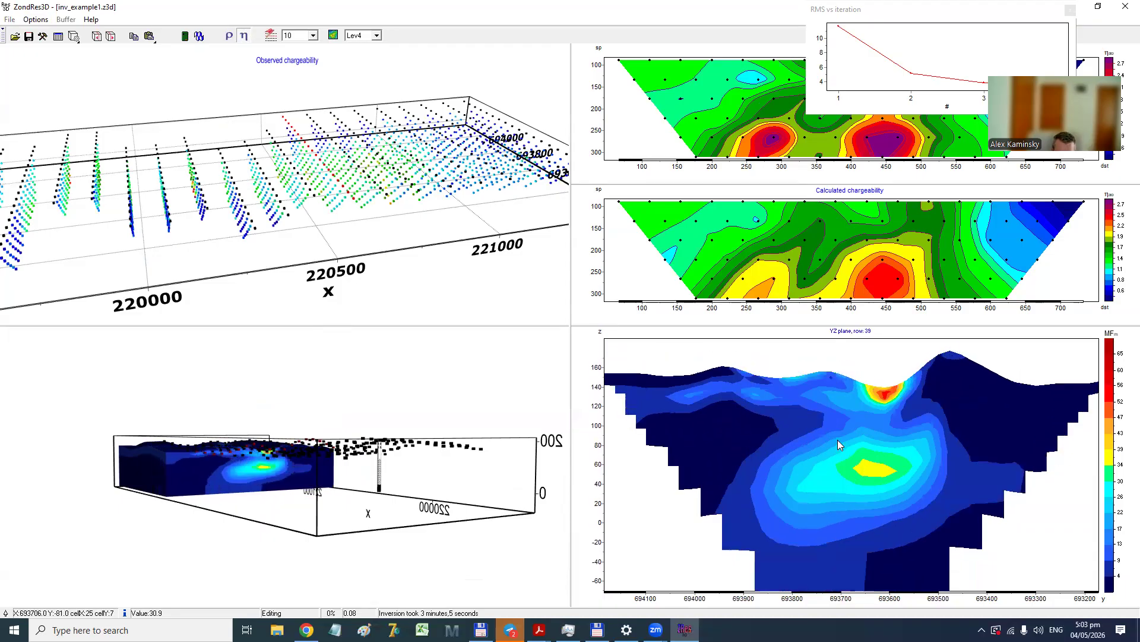
scroll(837, 444, "up", 6)
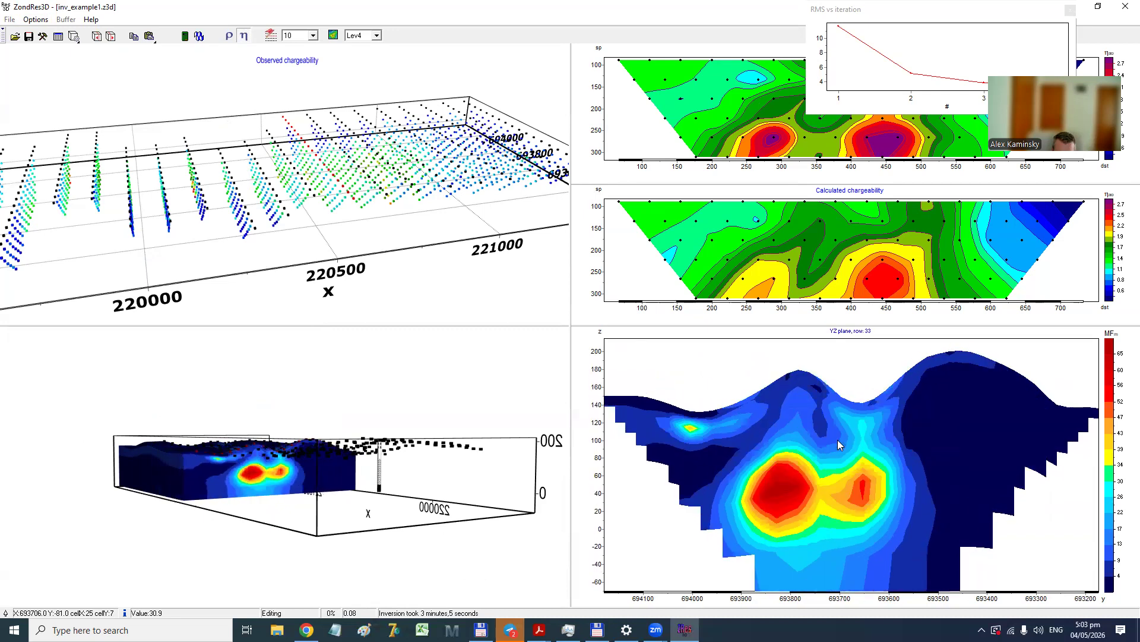
scroll(837, 445, "up", 5)
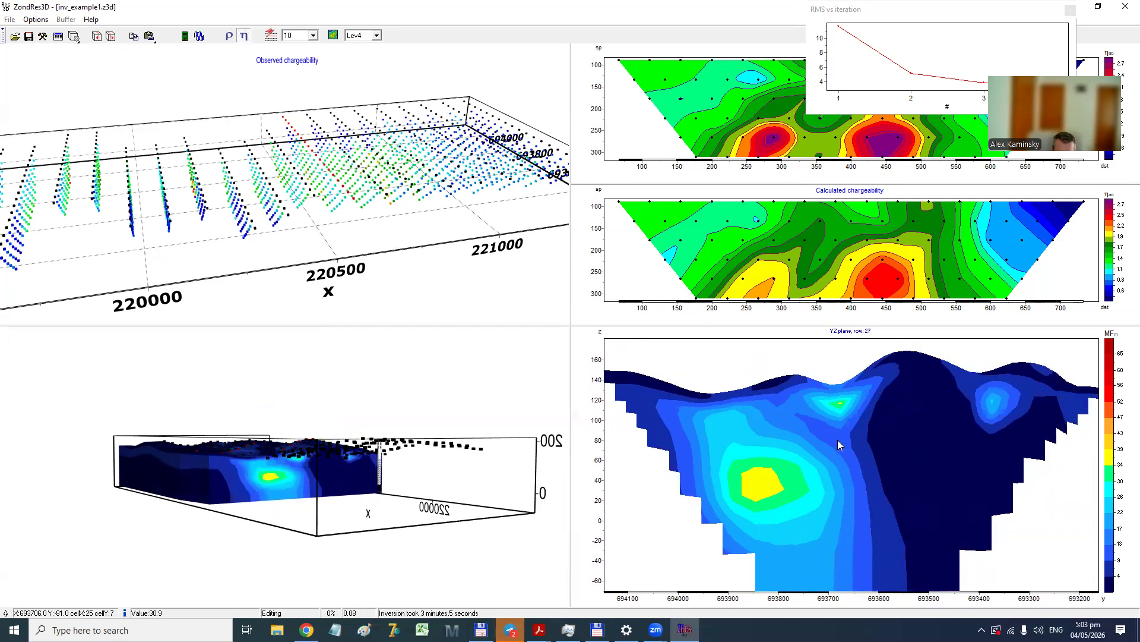
scroll(839, 444, "up", 5)
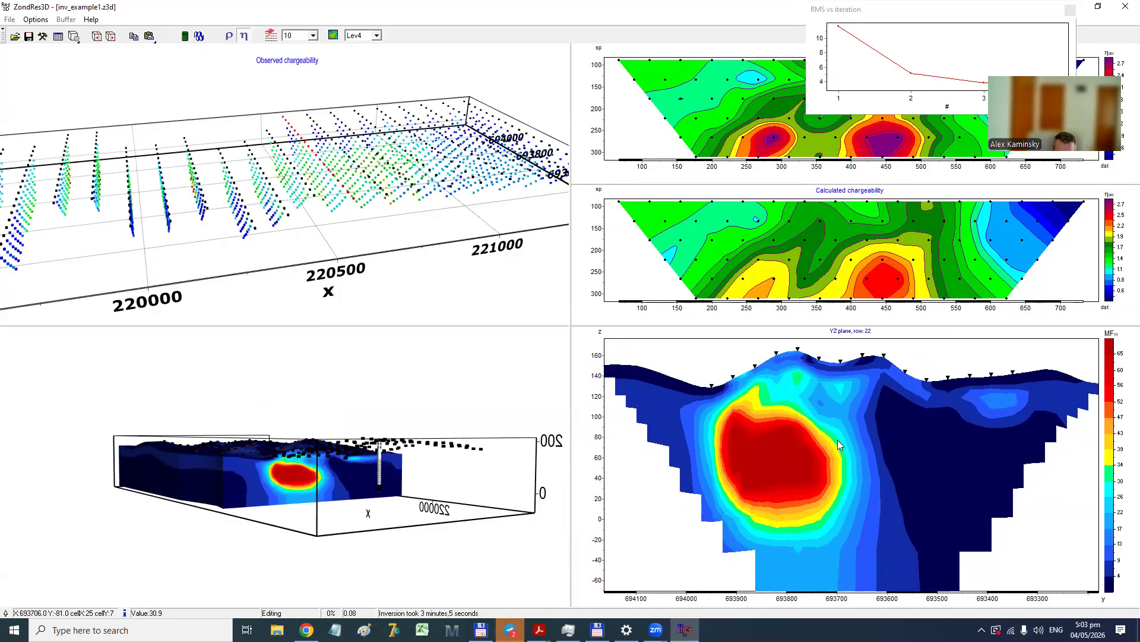
scroll(839, 444, "up", 6)
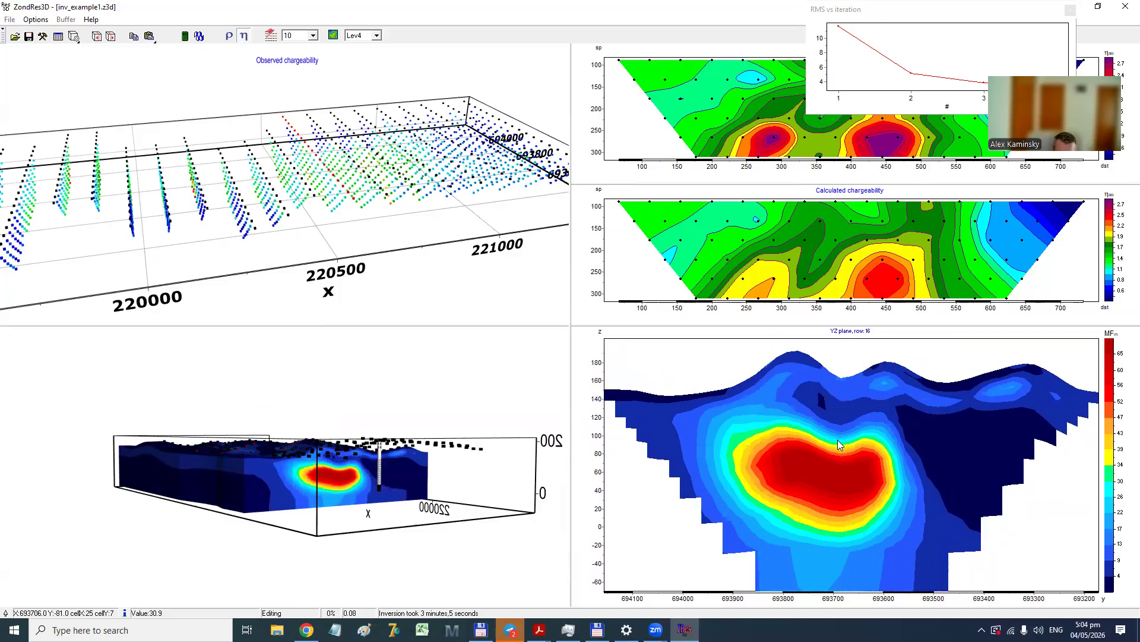
scroll(838, 444, "up", 1)
Show the MF factor model in Inside mode in the 3D settings and flatten its opacity curve to 0.
left_click_drag(523, 416, 228, 363)
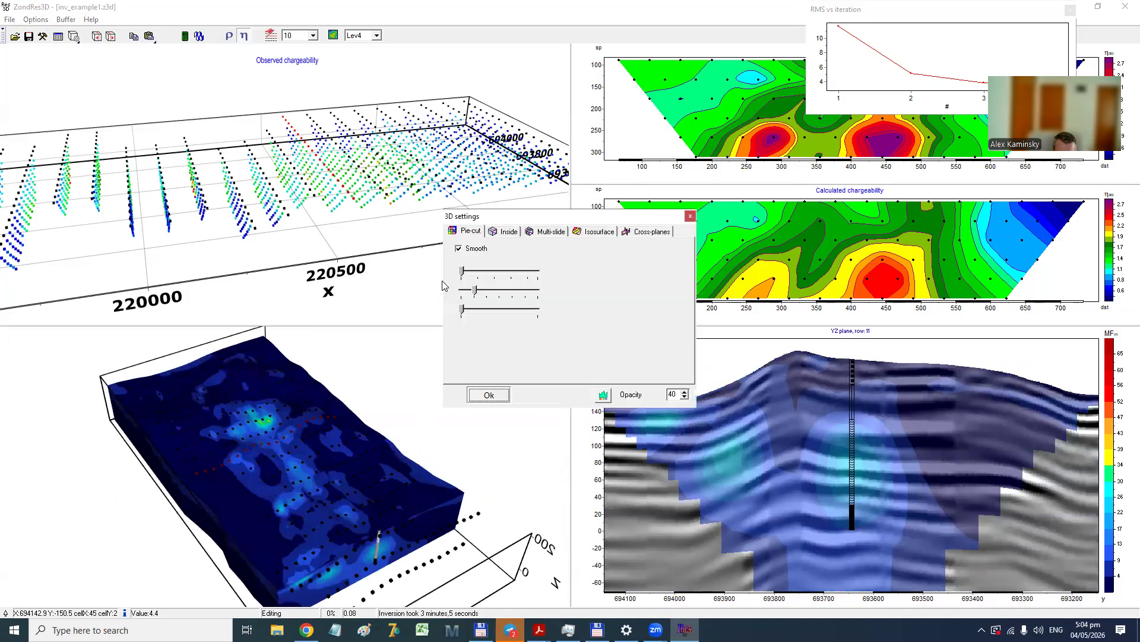
left_click(504, 232)
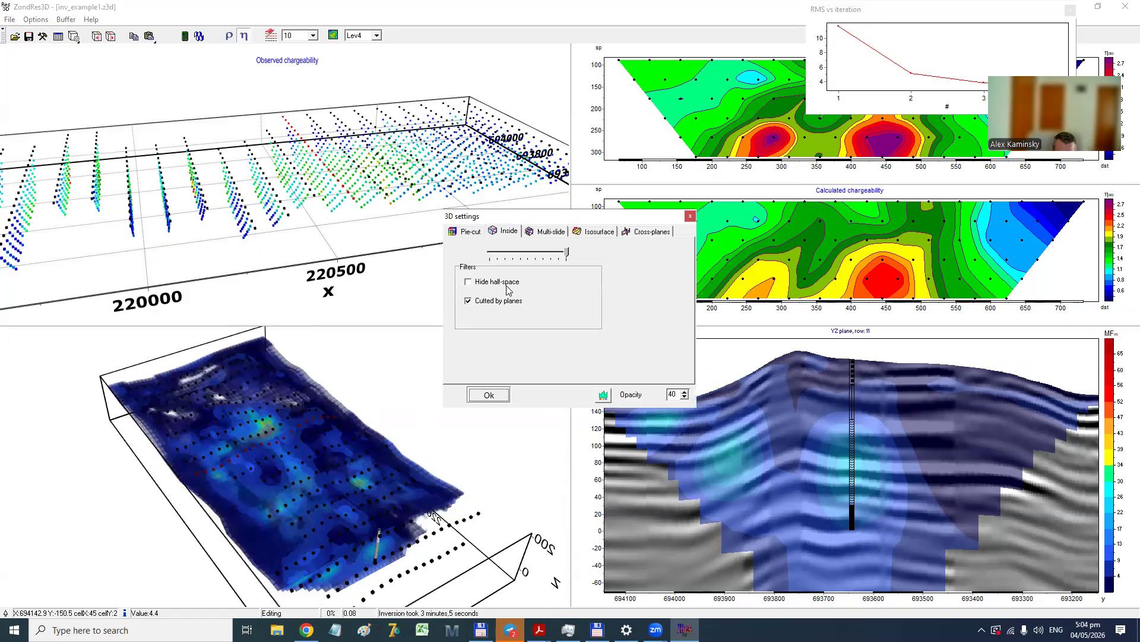
left_click(602, 394)
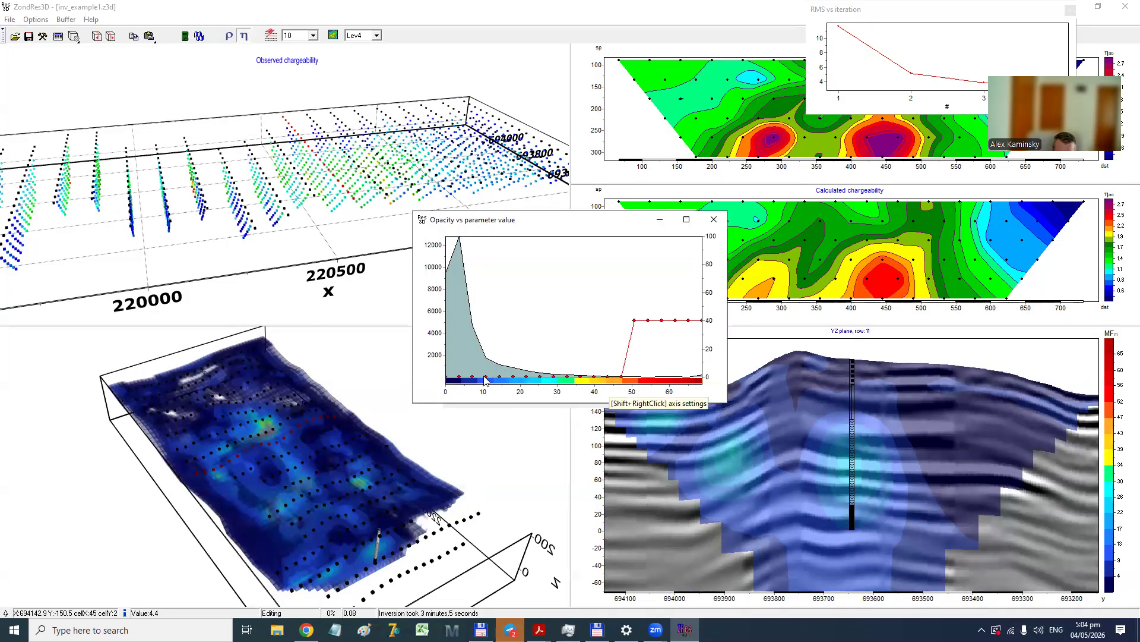
left_click(494, 334)
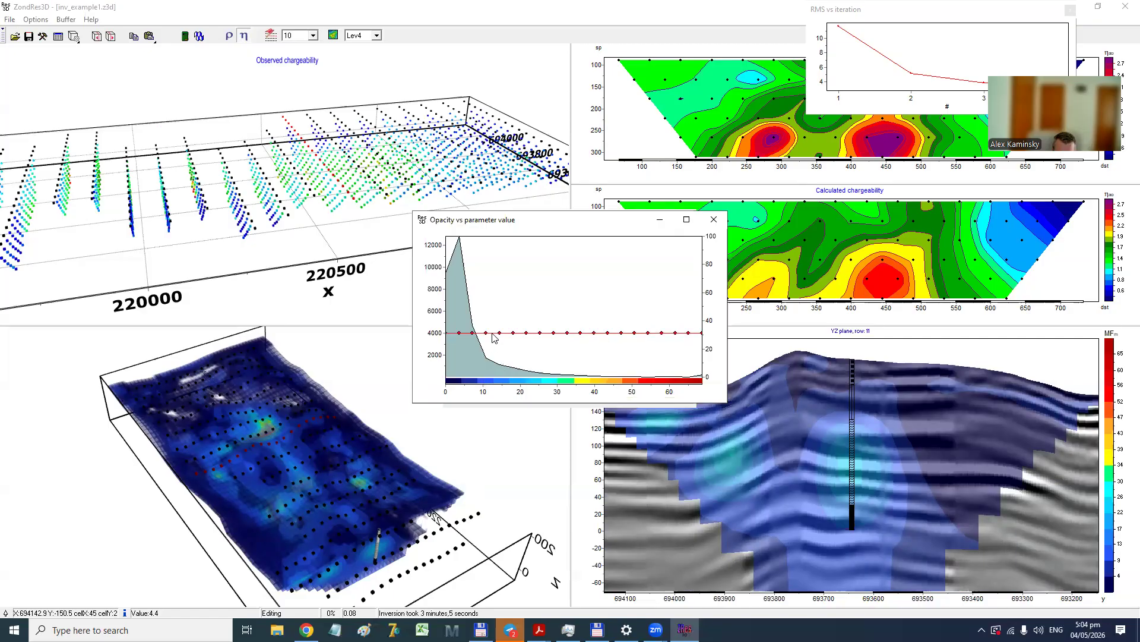
left_click(482, 378)
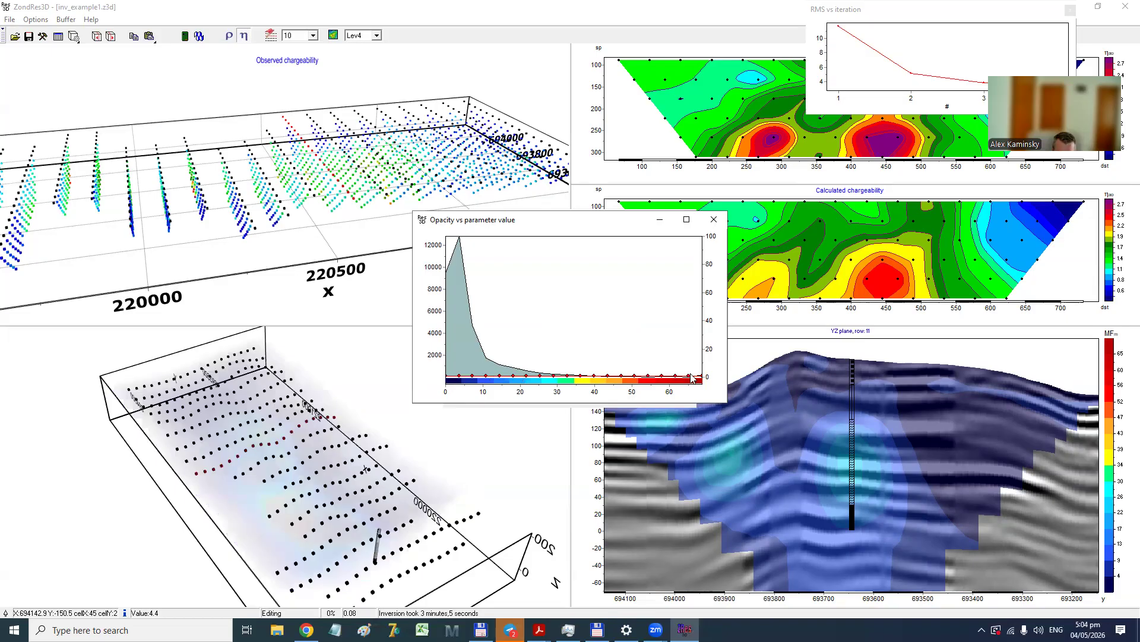
Raise the opacity curve to about 60 for MF factor values of about 50 and higher.
left_click(691, 333)
left_click_drag(691, 333, 689, 290)
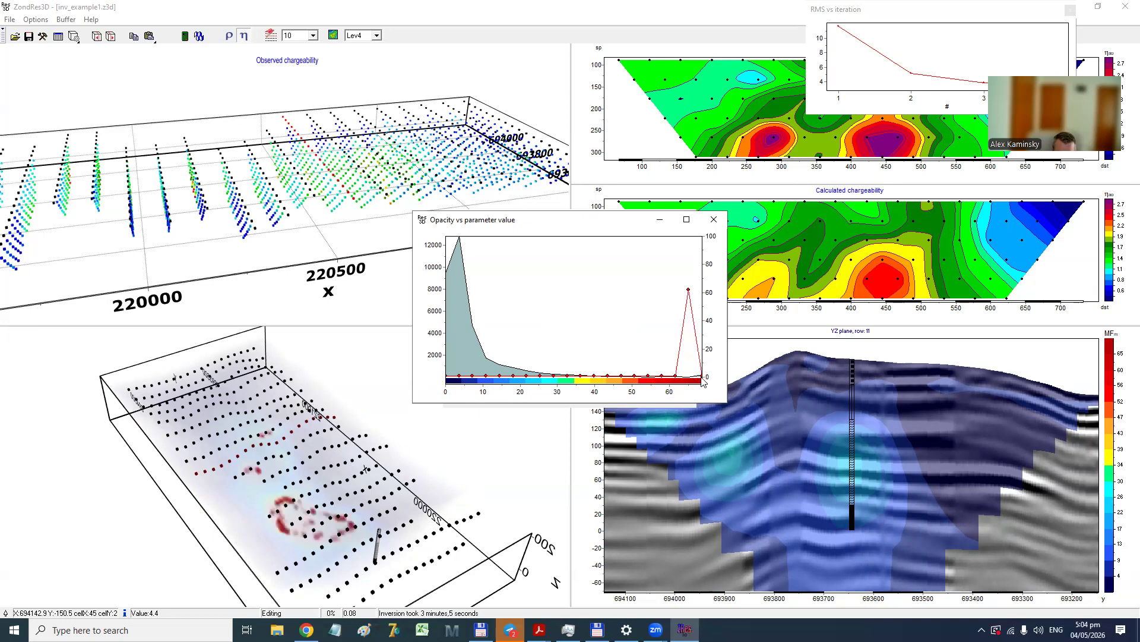
left_click_drag(703, 377, 703, 290)
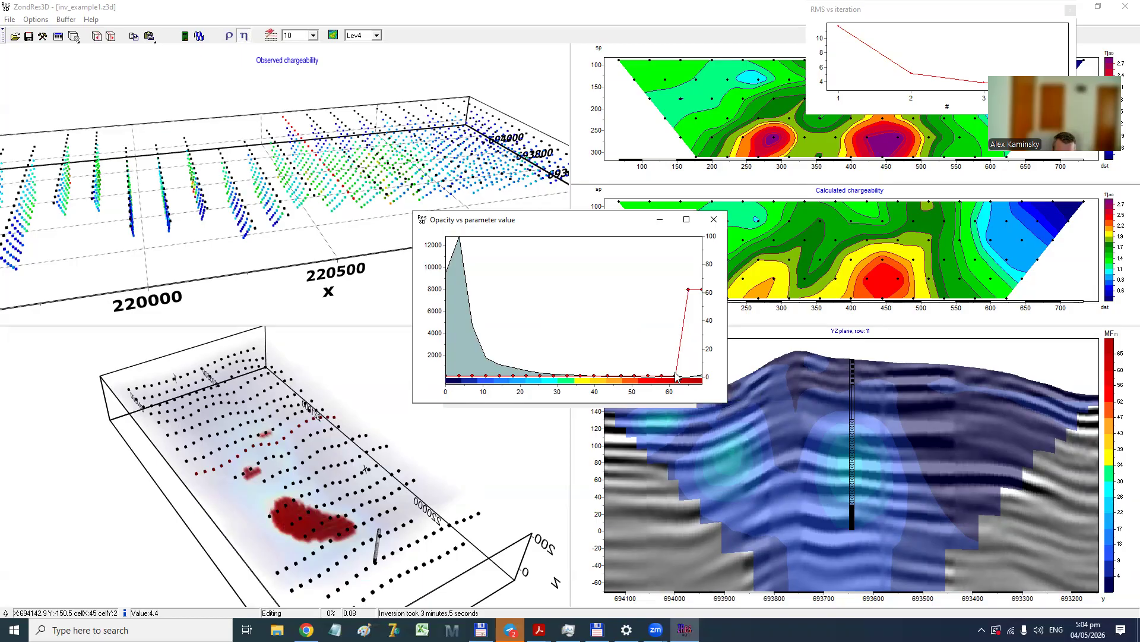
left_click_drag(676, 376, 675, 292)
left_click_drag(661, 377, 662, 289)
left_click_drag(651, 376, 648, 286)
left_click_drag(634, 375, 635, 282)
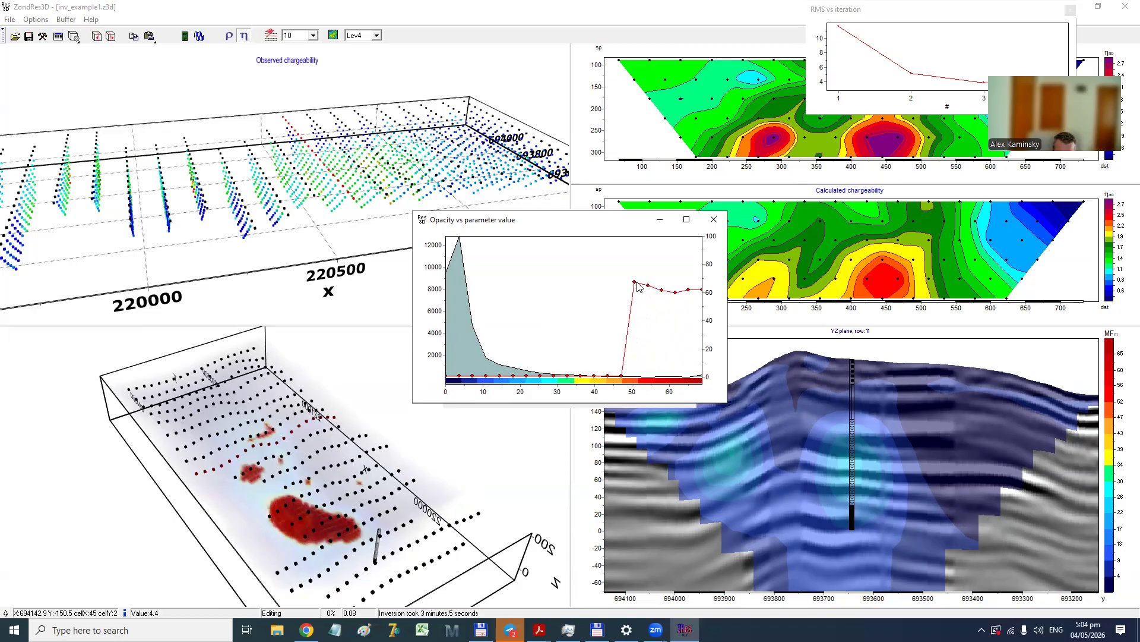
Extend the raised opacity, about 65 to 70, down to MF factor 40, accept the 3D settings, and inspect the anomaly bodies.
left_click_drag(622, 376, 621, 278)
left_click_drag(609, 376, 607, 279)
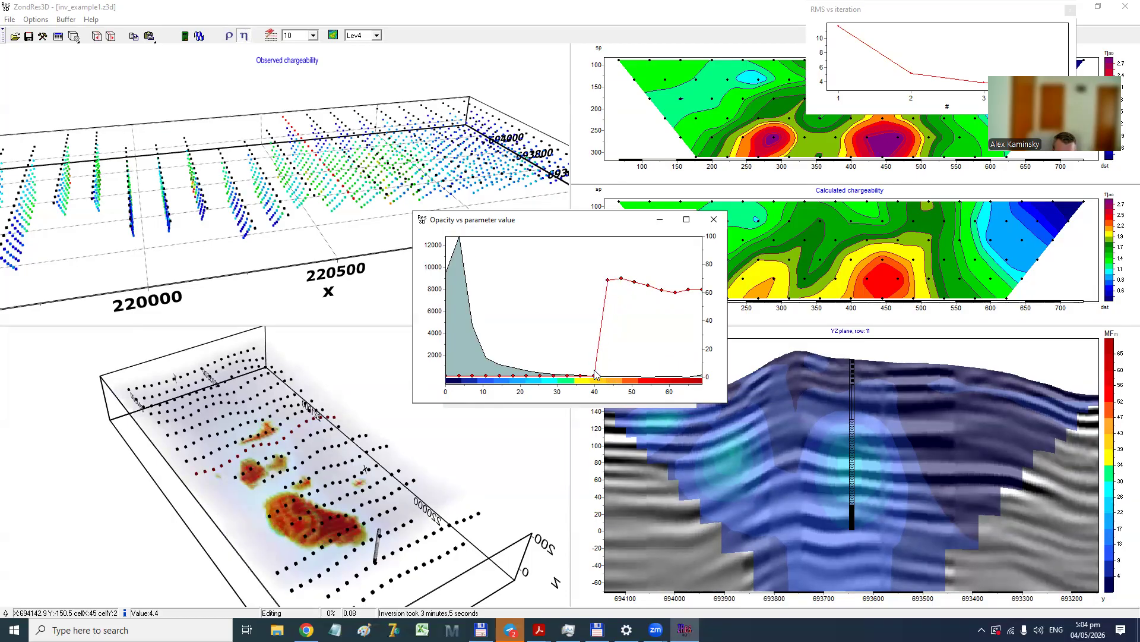
left_click_drag(595, 376, 594, 286)
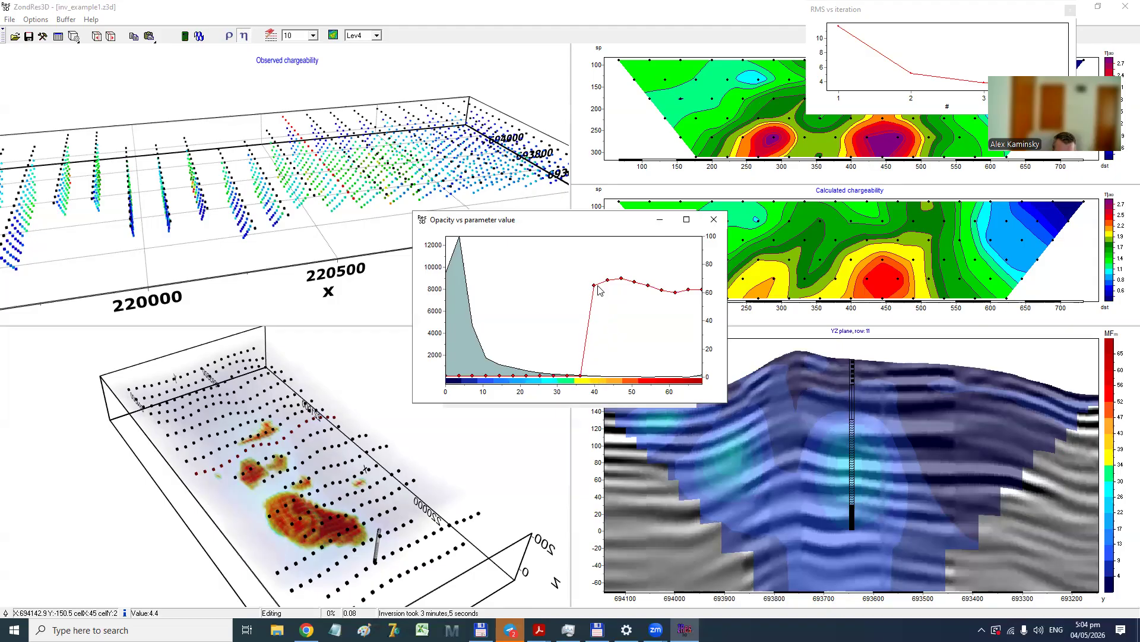
left_click(718, 219)
left_click(480, 393)
left_click_drag(422, 457, 226, 517)
left_click_drag(345, 505, 254, 474)
left_click_drag(232, 530, 297, 538)
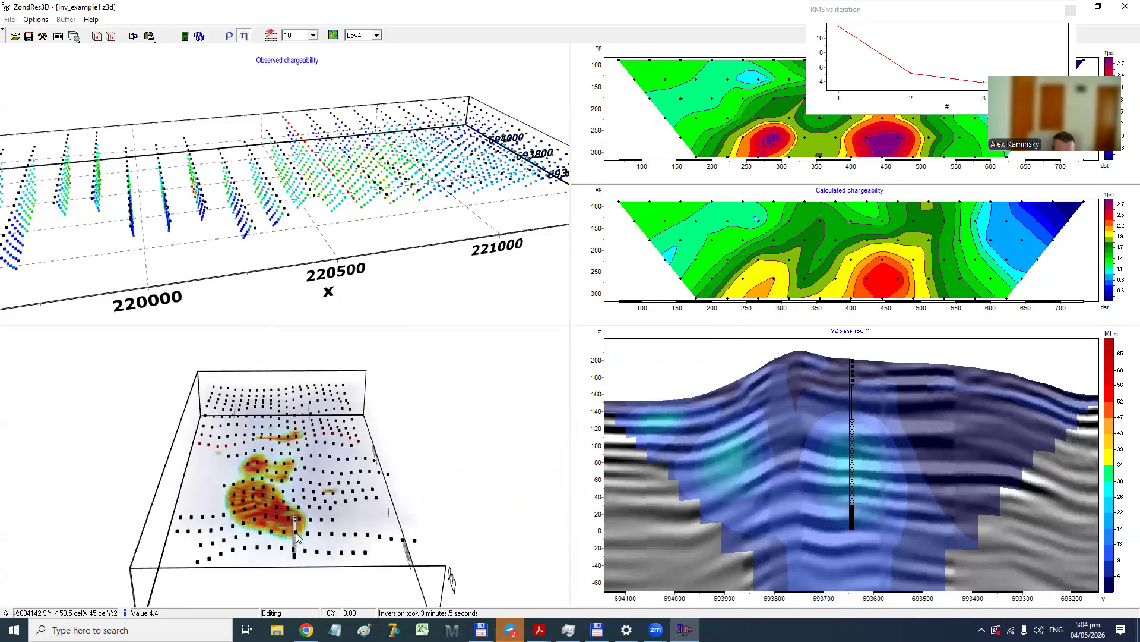
Turn off the MF factor display to show the chargeability model, and switch the data and model to resistivity.
left_click_drag(255, 484, 176, 541)
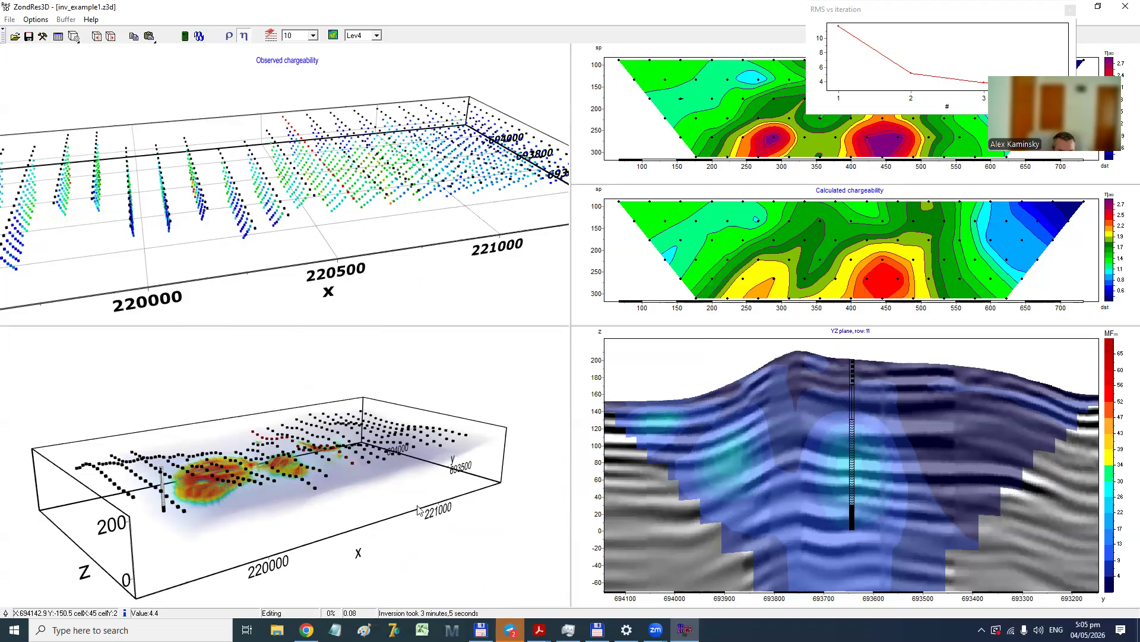
left_click(35, 19)
mouse_move(89, 127)
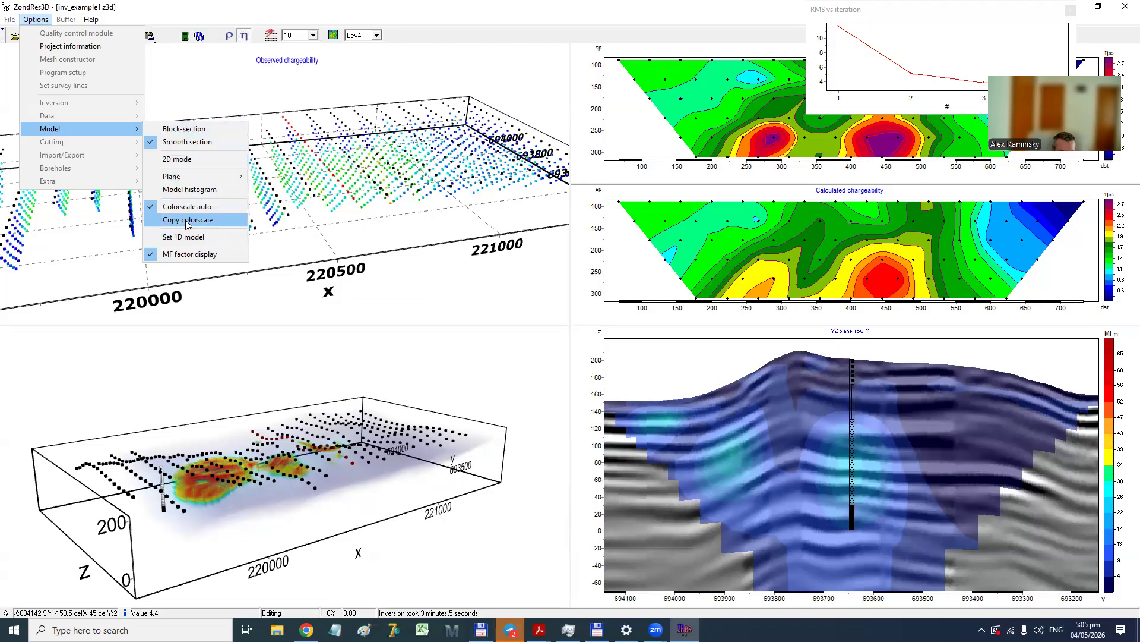
left_click(189, 253)
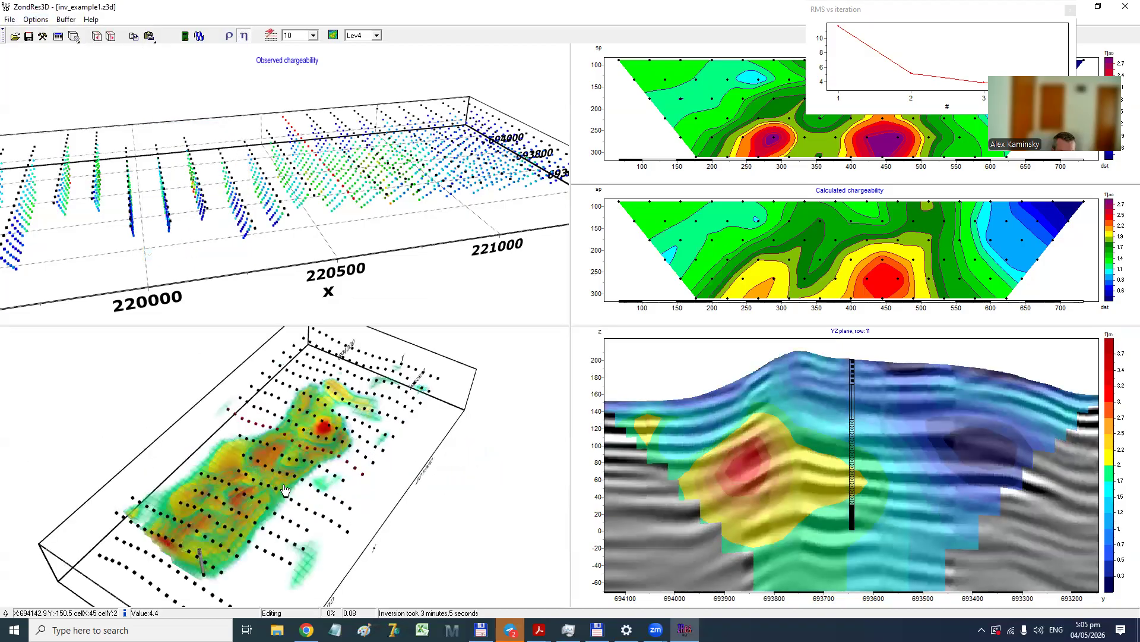
left_click(230, 36)
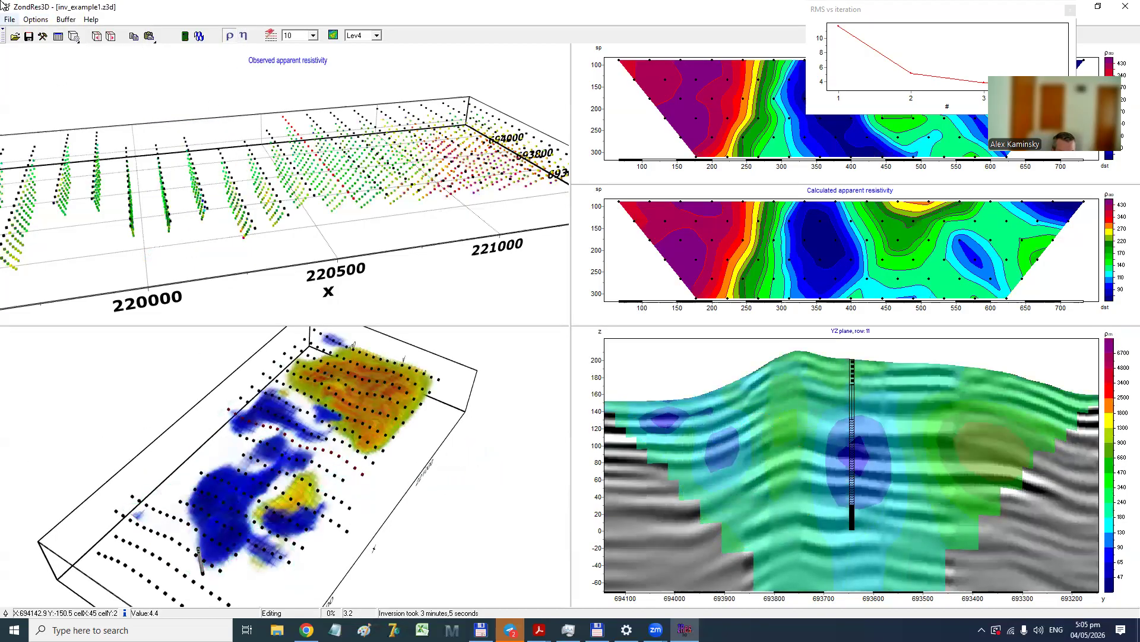
Open the project Line 1N-58N_changed_results from the webinar folder.
left_click(14, 36)
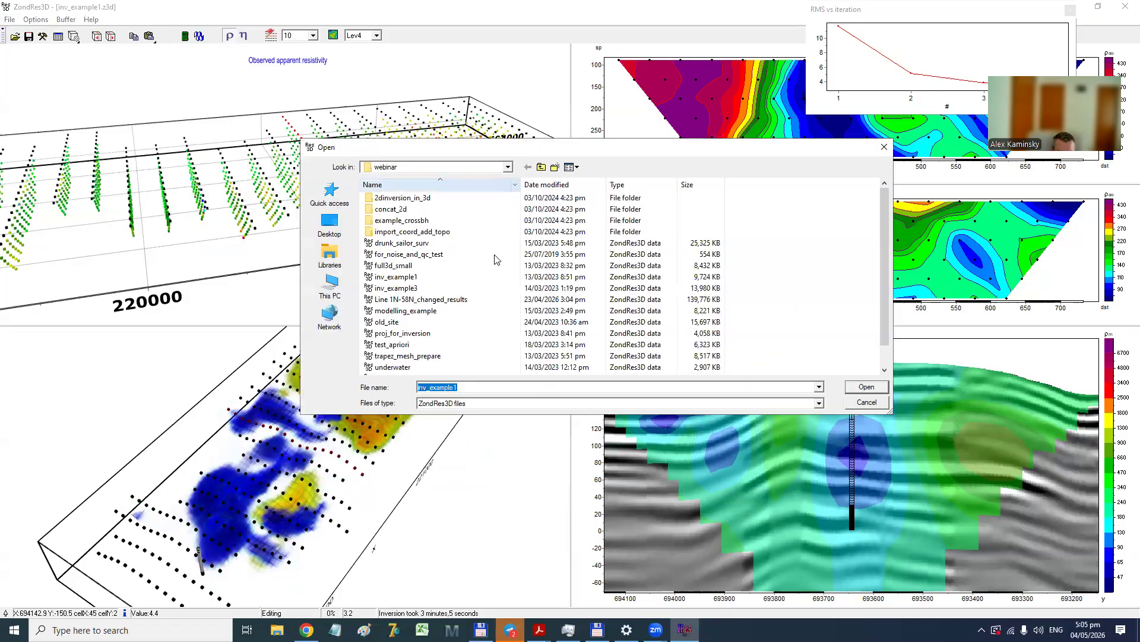
scroll(495, 262, "down", 1)
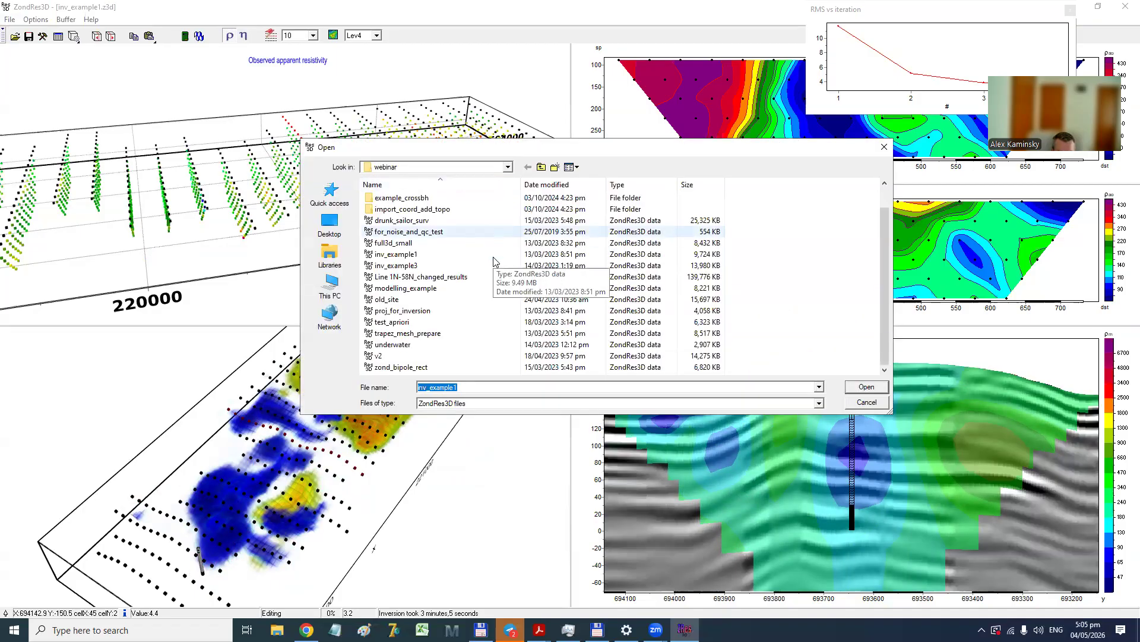
double_click(469, 277)
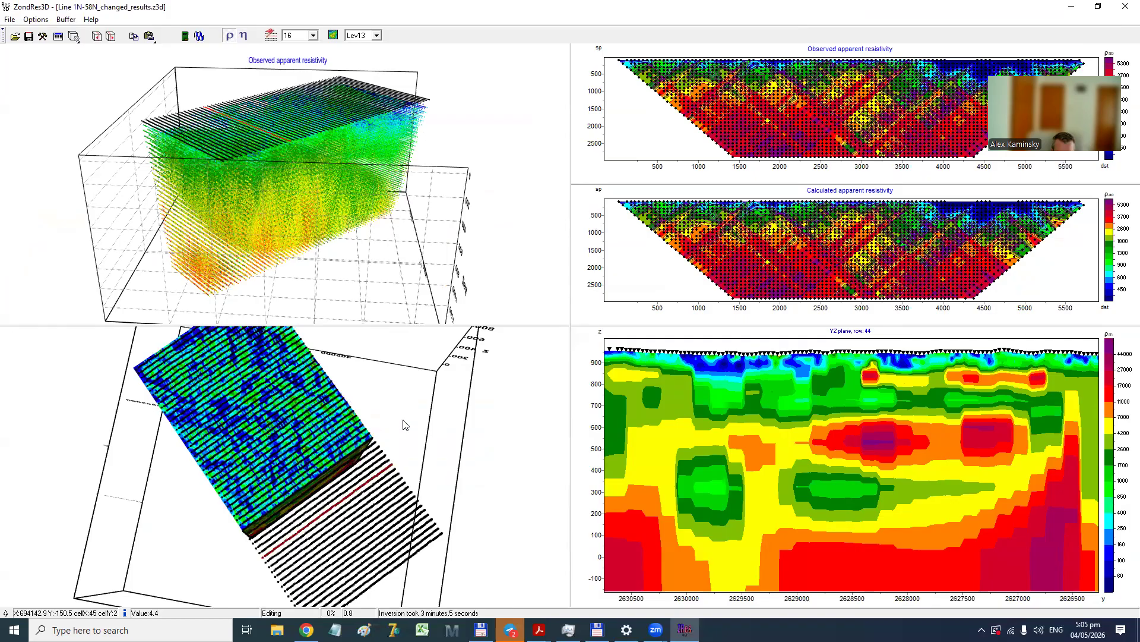
Examine the 3D resistivity model block from above and from its sides, including the vertical face cut at YZ row 44.
left_click_drag(433, 422, 335, 418)
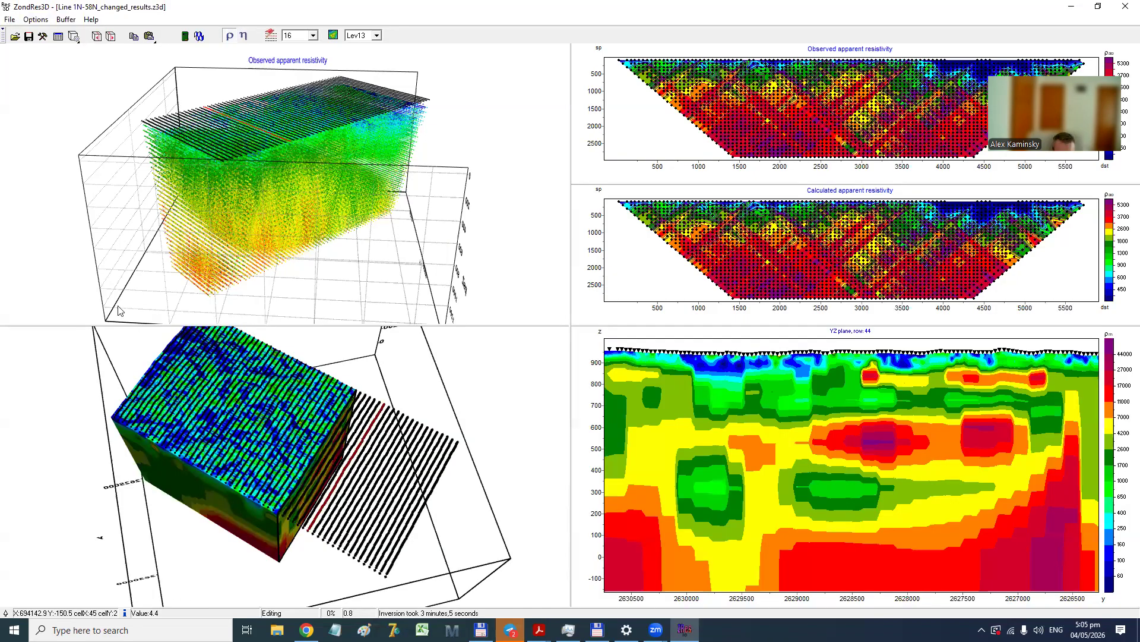
left_click_drag(154, 409, 195, 394)
left_click_drag(281, 416, 408, 411)
left_click_drag(361, 373, 234, 469)
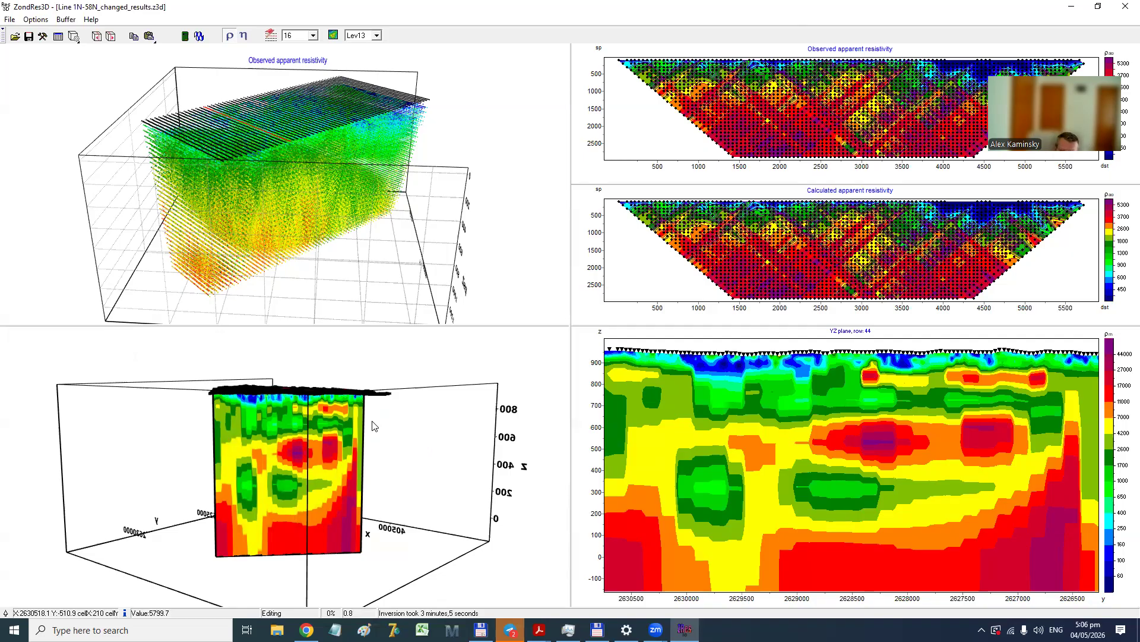
left_click_drag(356, 428, 290, 398)
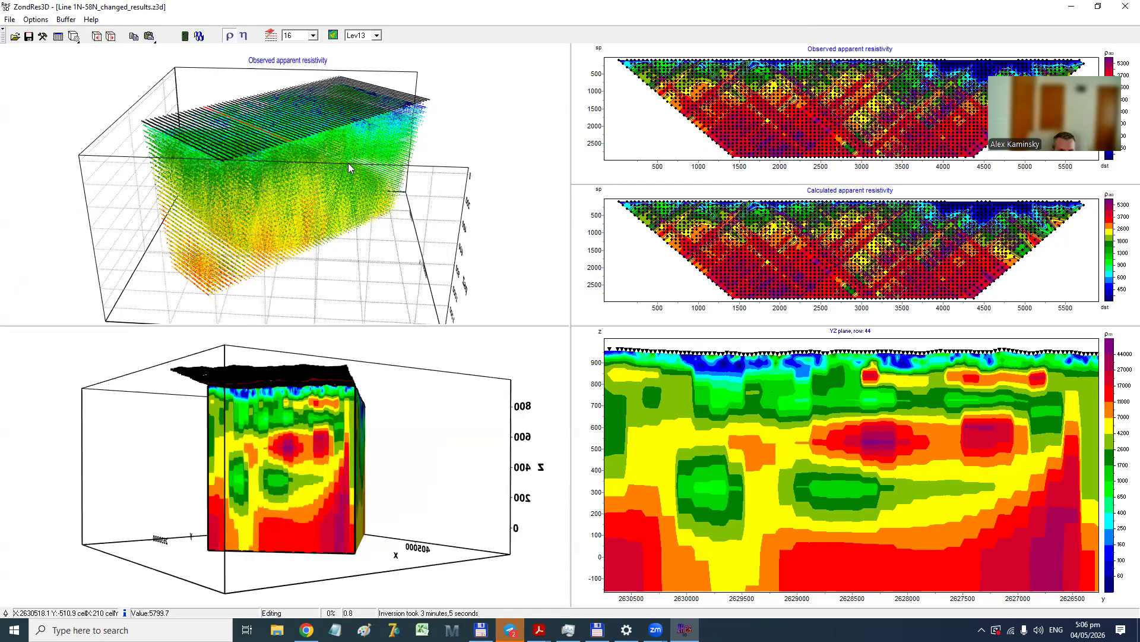
Examine the 3D observed apparent resistivity point cloud from several angles, both close up and as a whole.
left_click_drag(348, 163, 480, 151)
left_click_drag(246, 155, 191, 263)
left_click_drag(71, 187, 335, 196)
left_click_drag(264, 171, 307, 191)
scroll(306, 188, "up", 1)
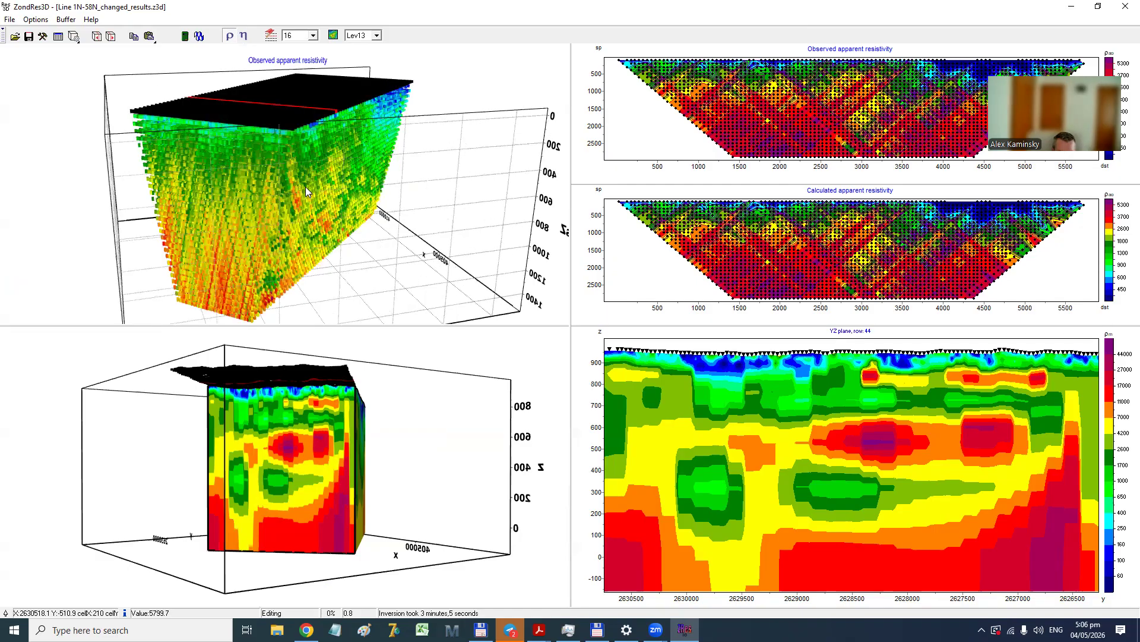
scroll(305, 187, "up", 1)
scroll(305, 190, "down", 3)
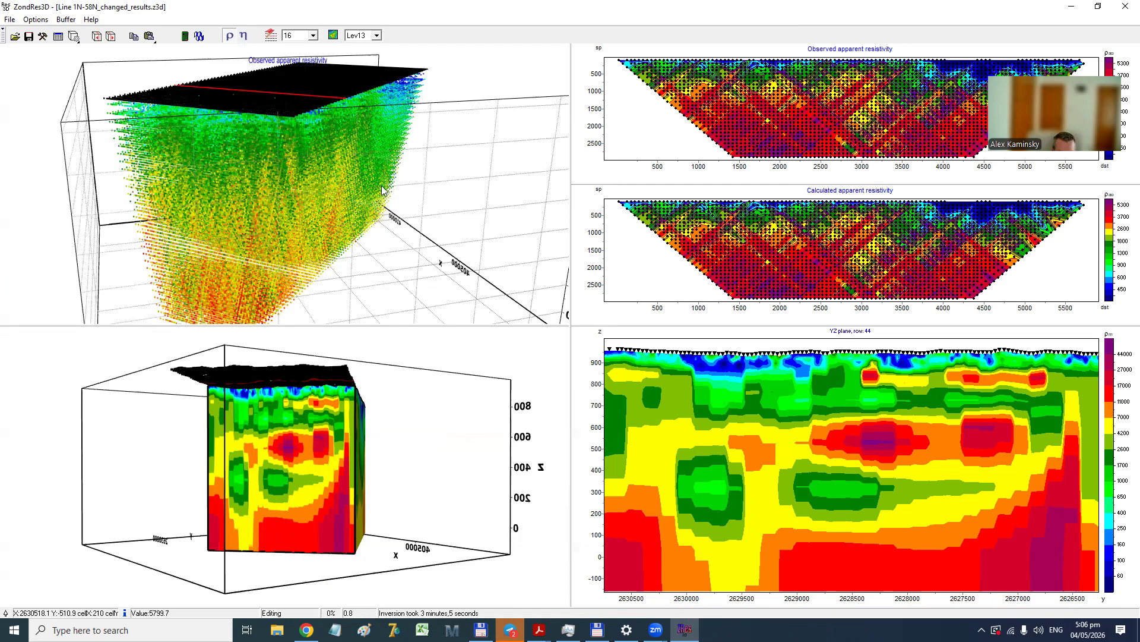
left_click_drag(321, 180, 186, 211)
left_click_drag(265, 200, 316, 161)
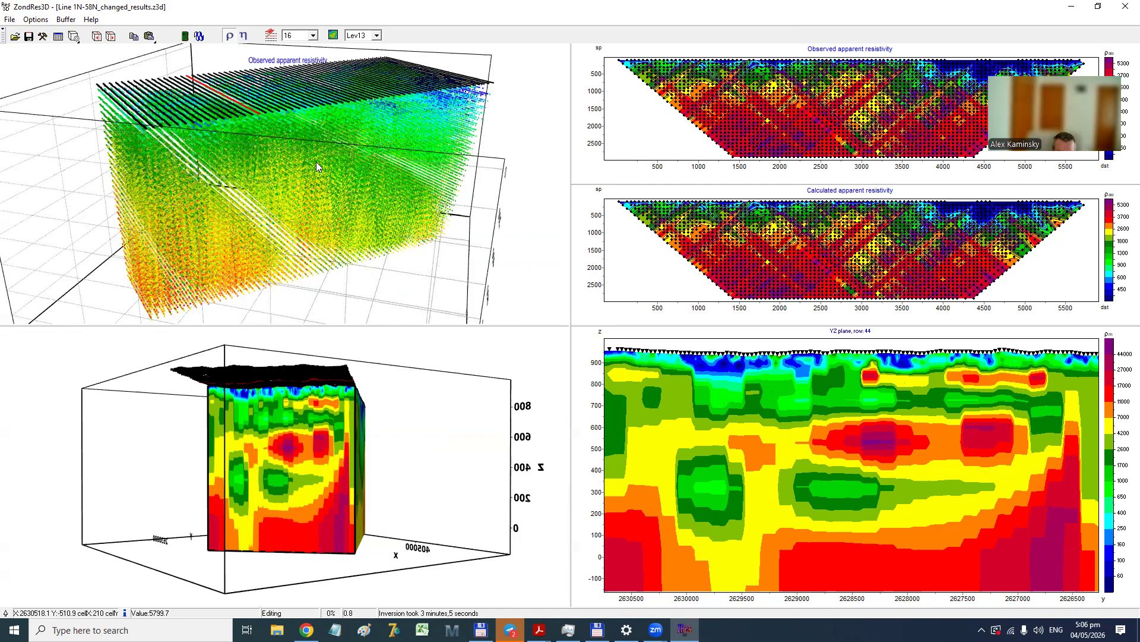